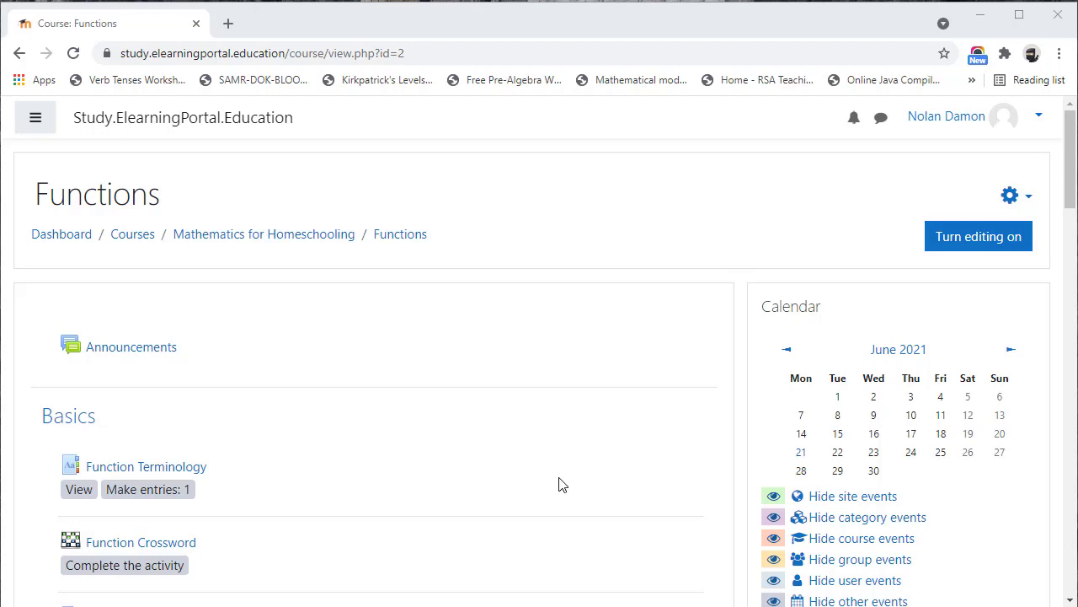
Turn on editing for the Functions course
scroll(356, 433, "down", 1)
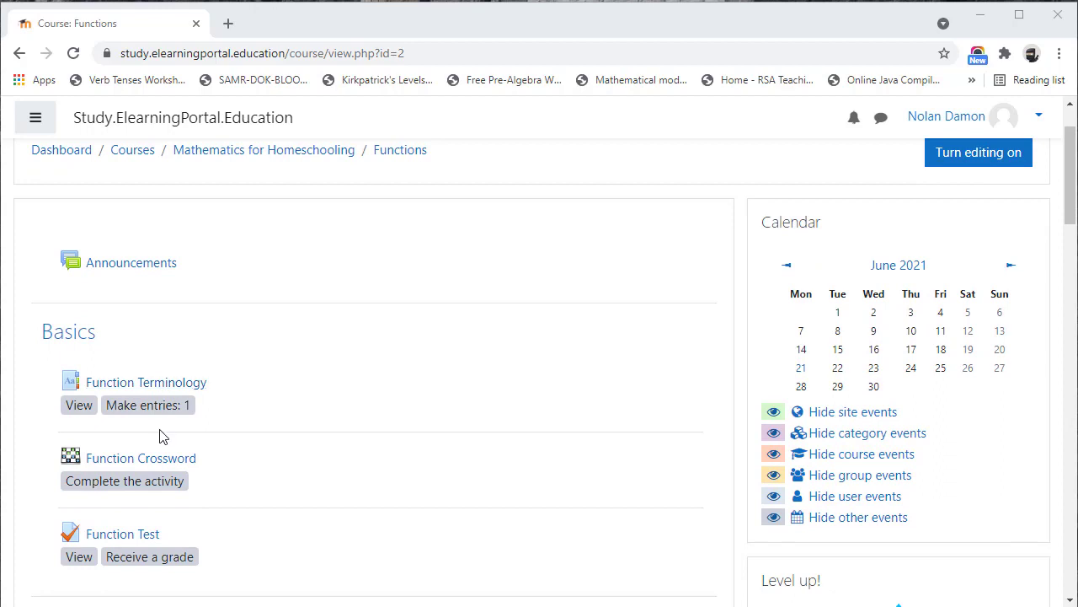
scroll(248, 316, "up", 1)
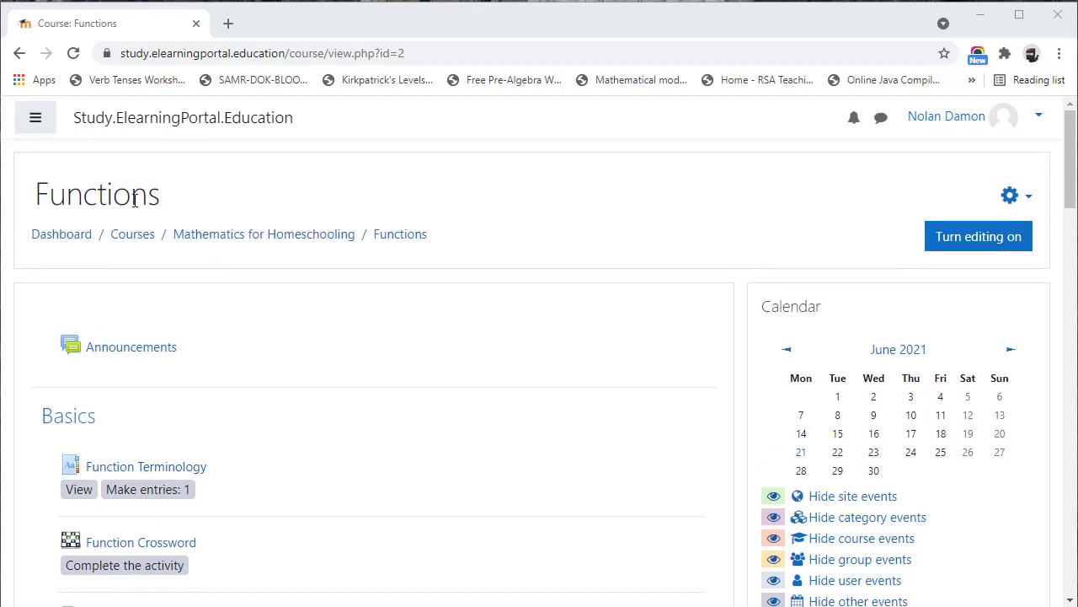
scroll(261, 405, "down", 2)
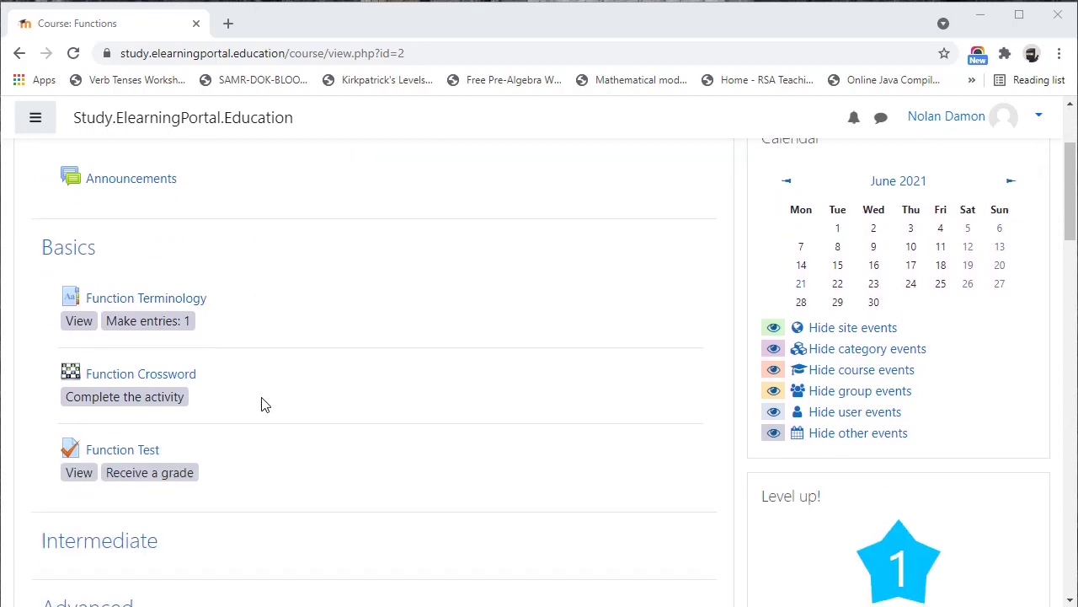
scroll(312, 397, "down", 1)
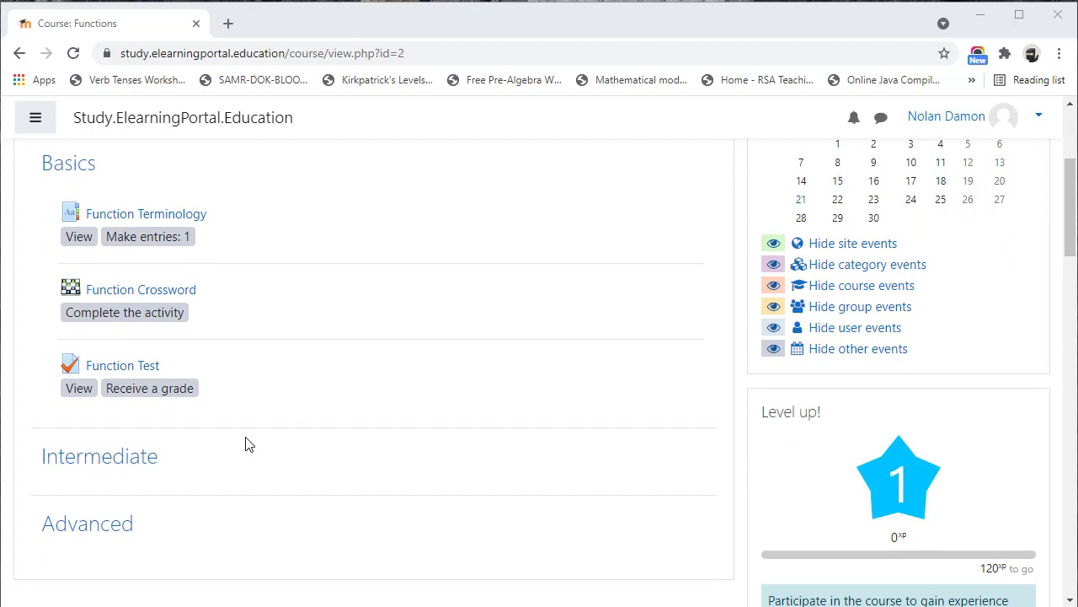
scroll(271, 449, "up", 1)
scroll(306, 434, "up", 2)
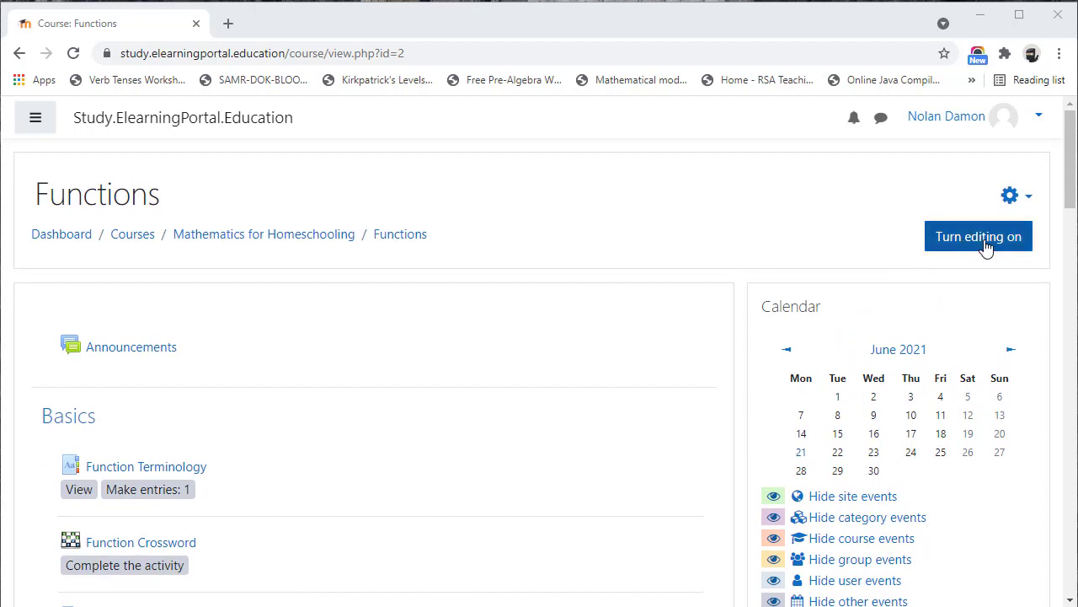
left_click(986, 242)
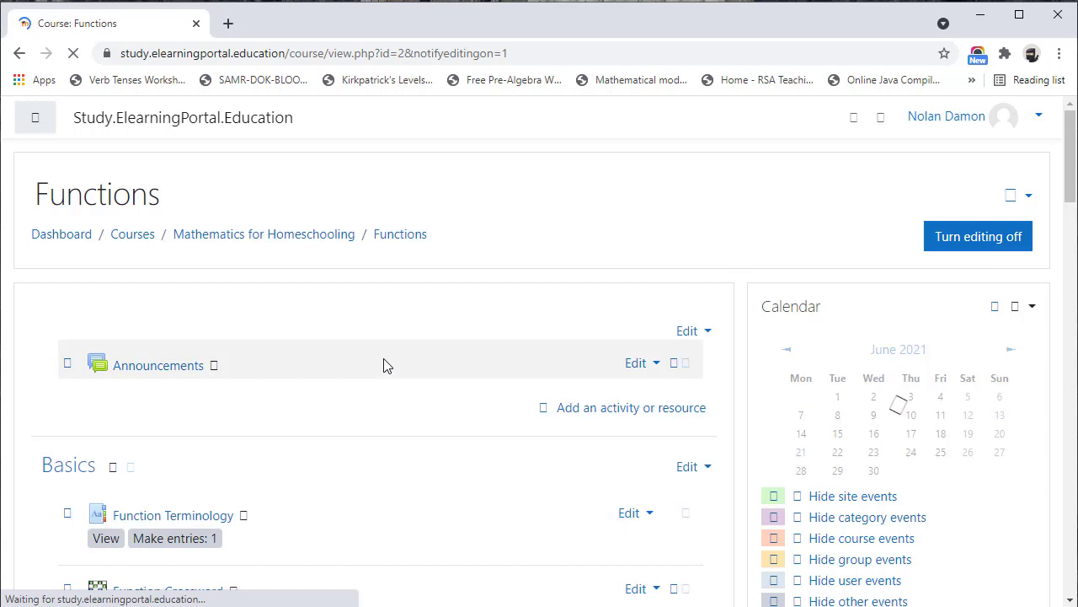
Add an Interactive Content activity to the Basics section of the course
scroll(385, 364, "down", 4)
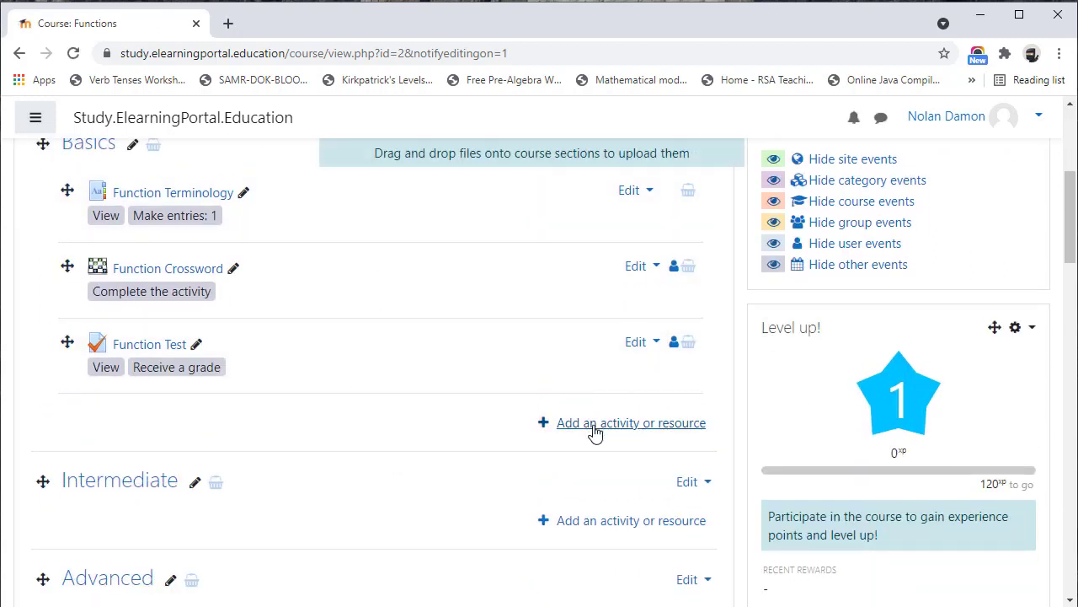
left_click(595, 431)
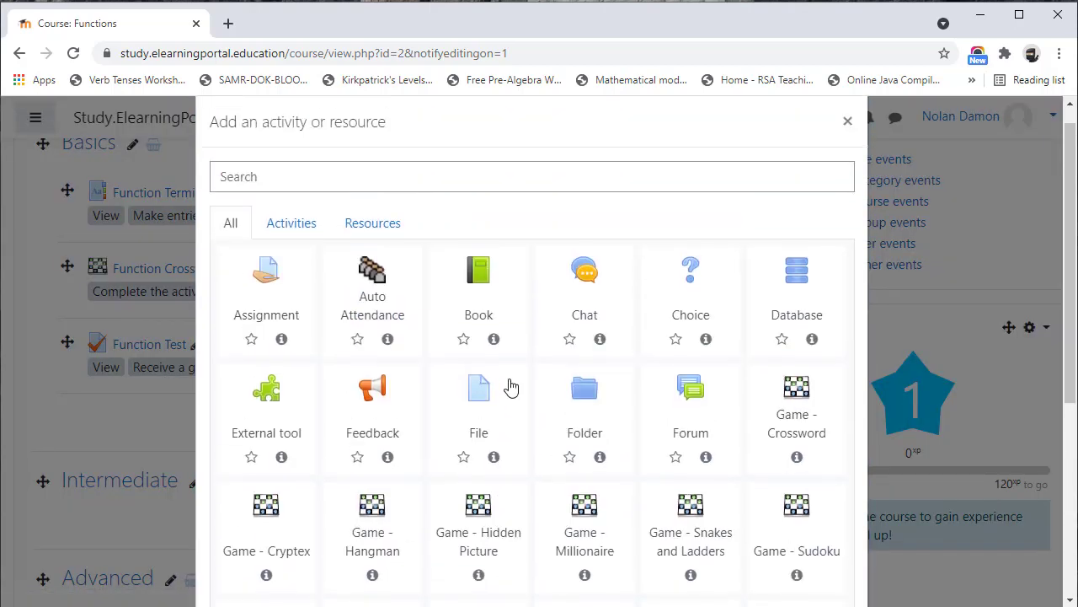
scroll(505, 362, "down", 2)
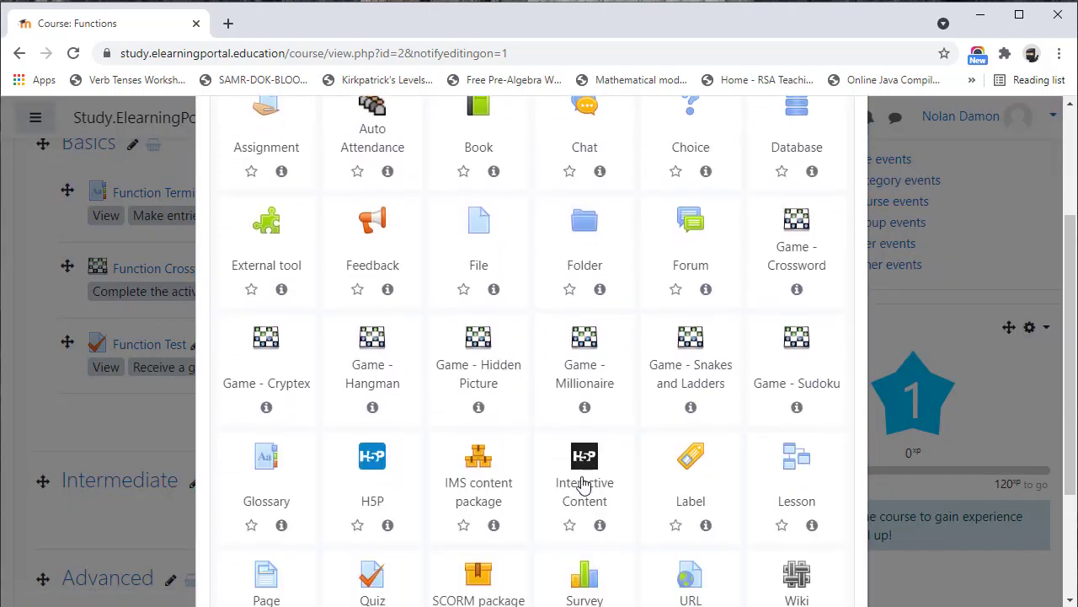
left_click(596, 491)
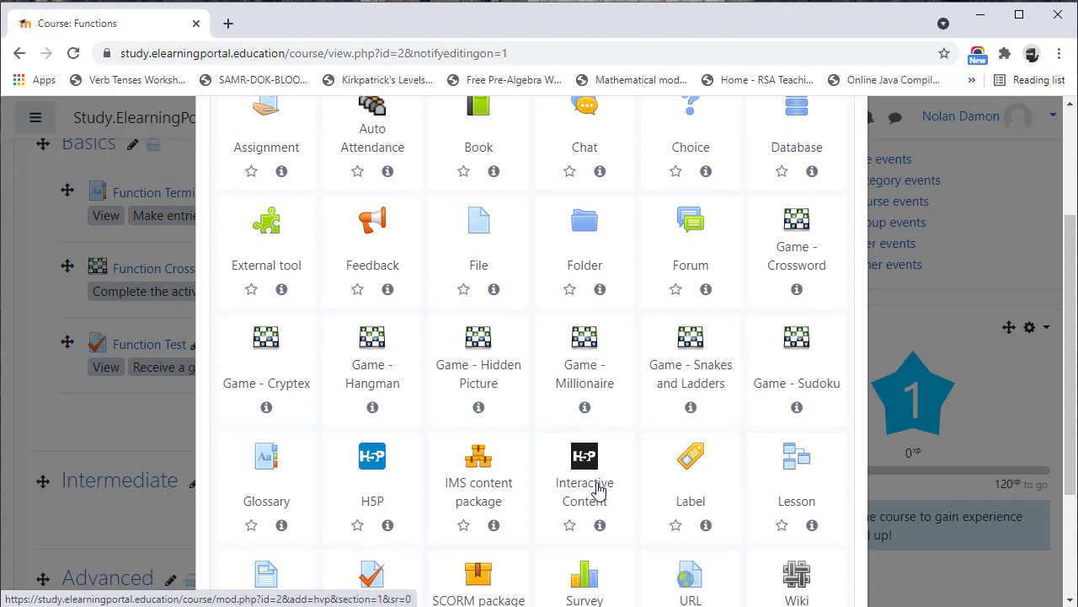
Choose Interactive Video as the content type and title it "Functions and Relationships"
scroll(200, 351, "down", 4)
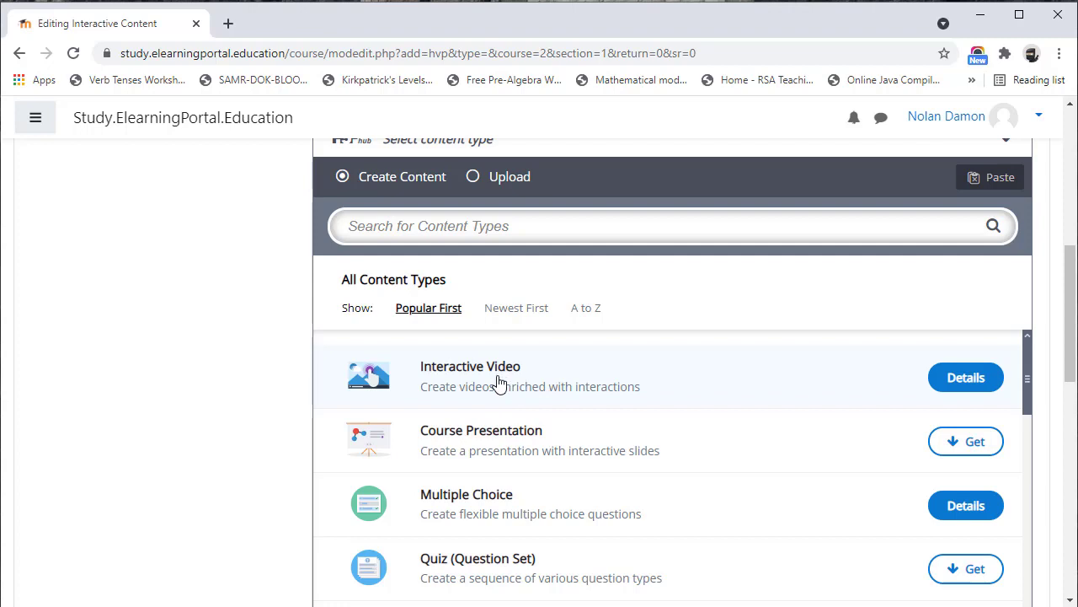
left_click(540, 385)
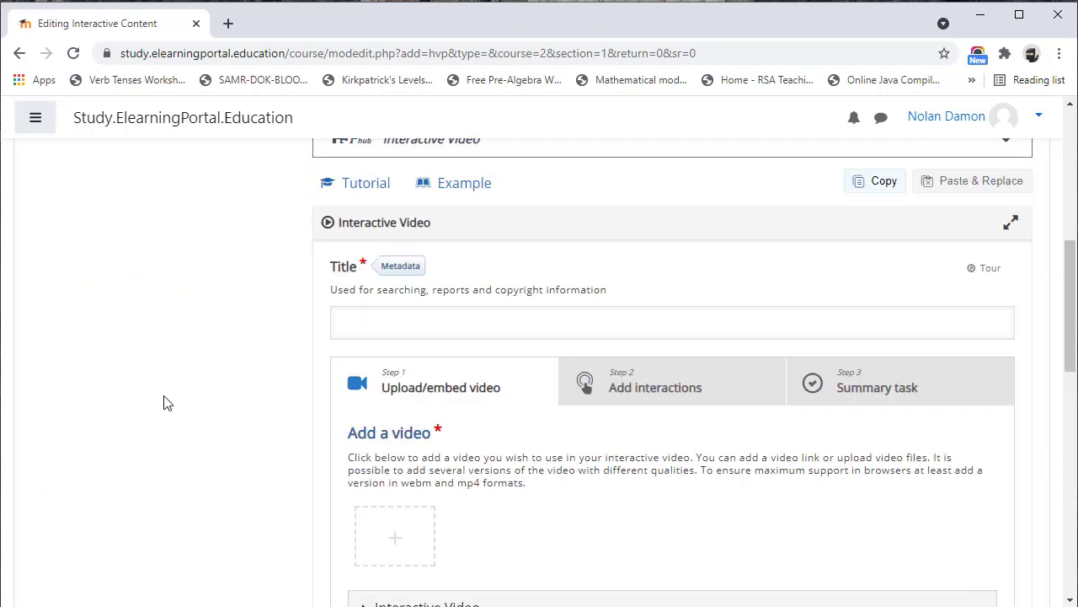
scroll(197, 413, "up", 2)
scroll(202, 395, "down", 1)
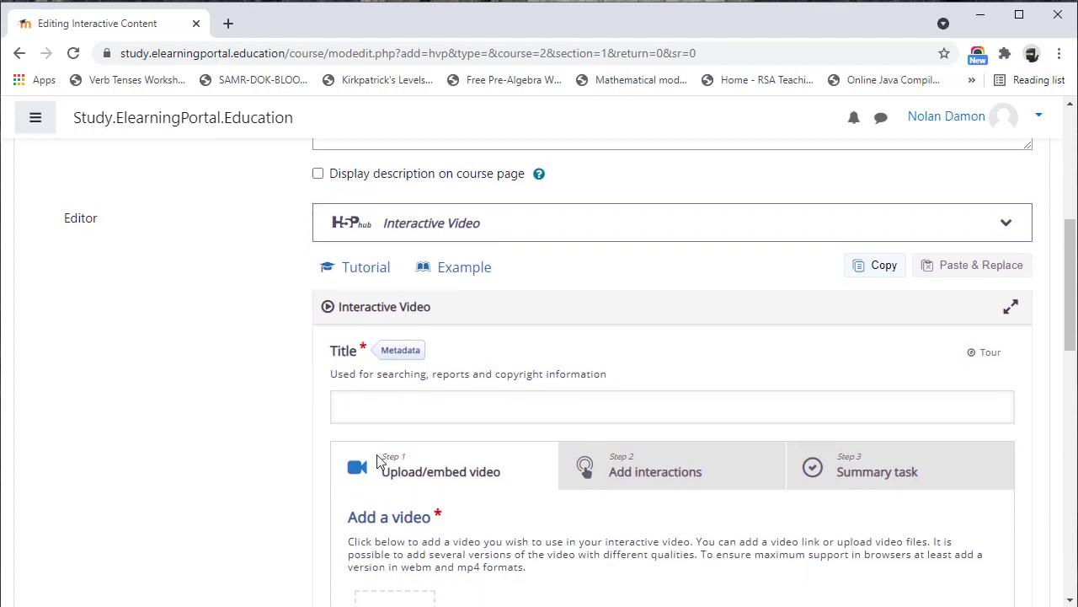
left_click(381, 408)
type("Functions and Re")
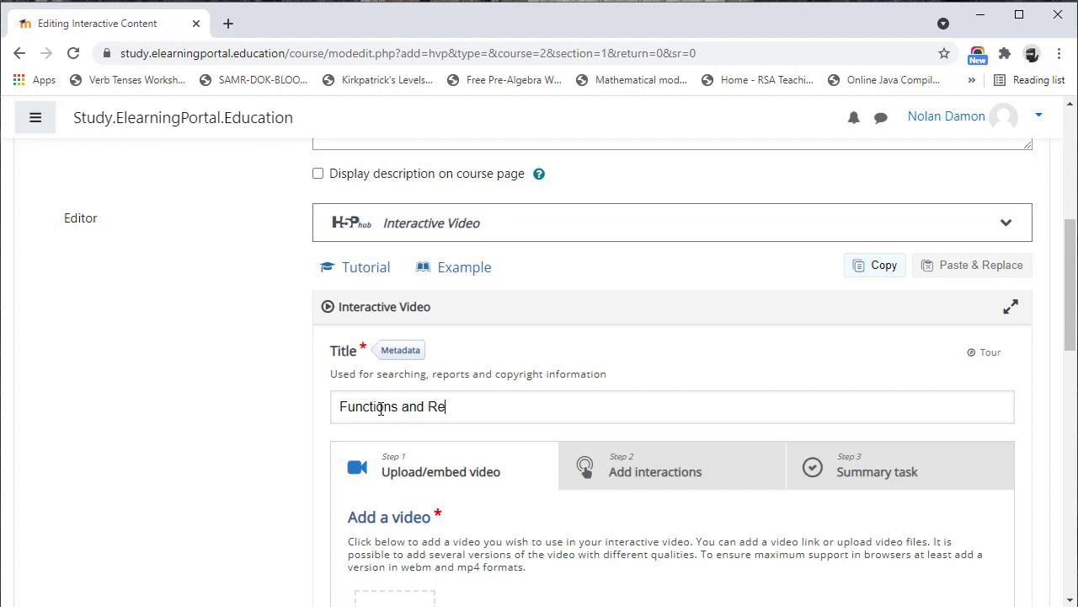
type("lationships")
Upload the file Functions and Relationships.mp4 as the source of the interactive video
scroll(238, 426, "down", 2)
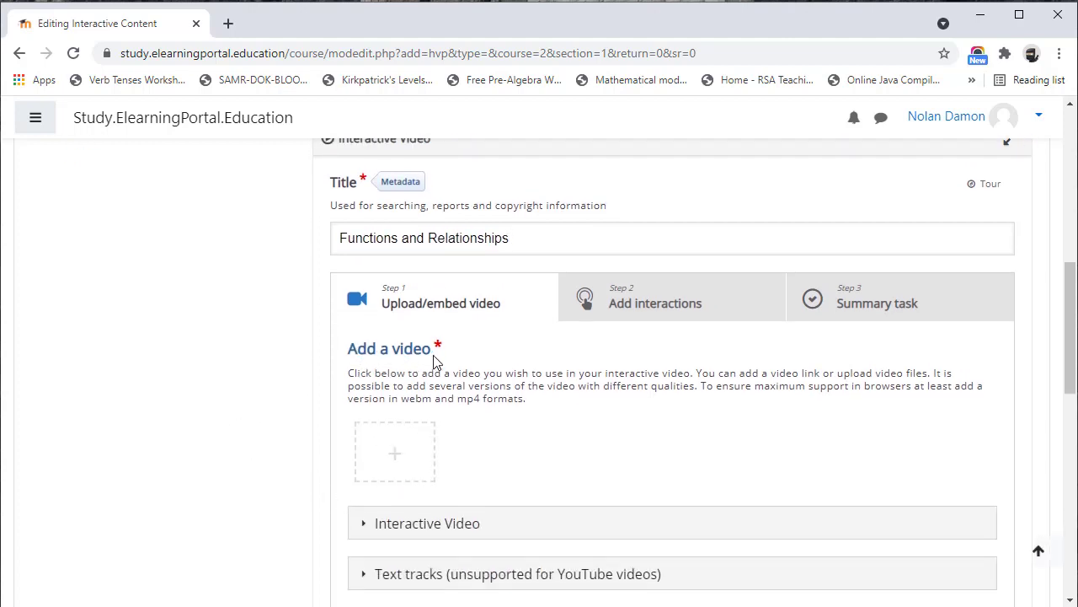
left_click(399, 461)
scroll(401, 470, "down", 2)
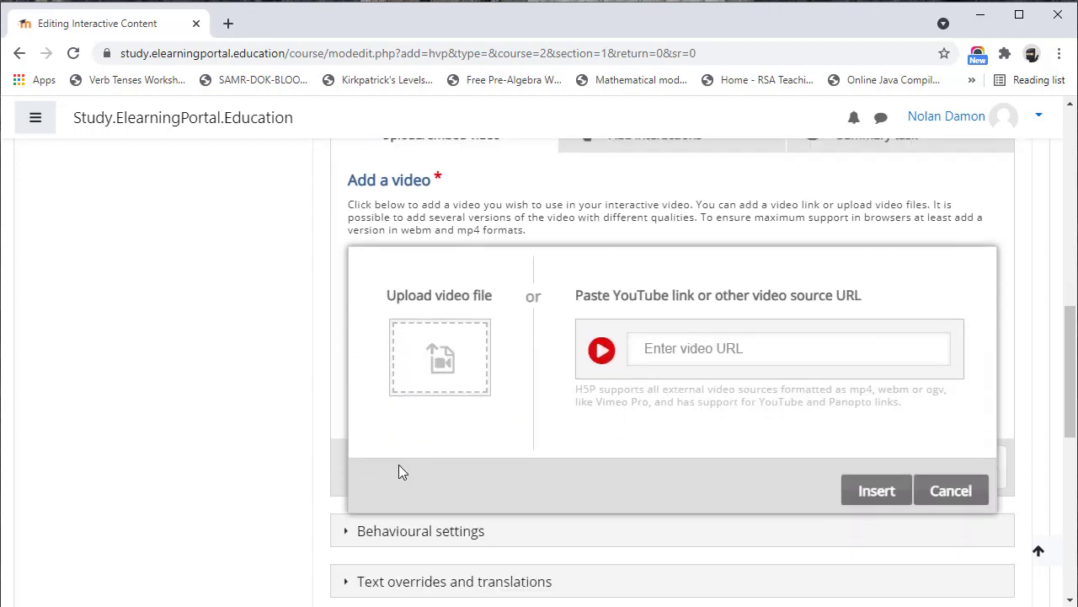
left_click(440, 361)
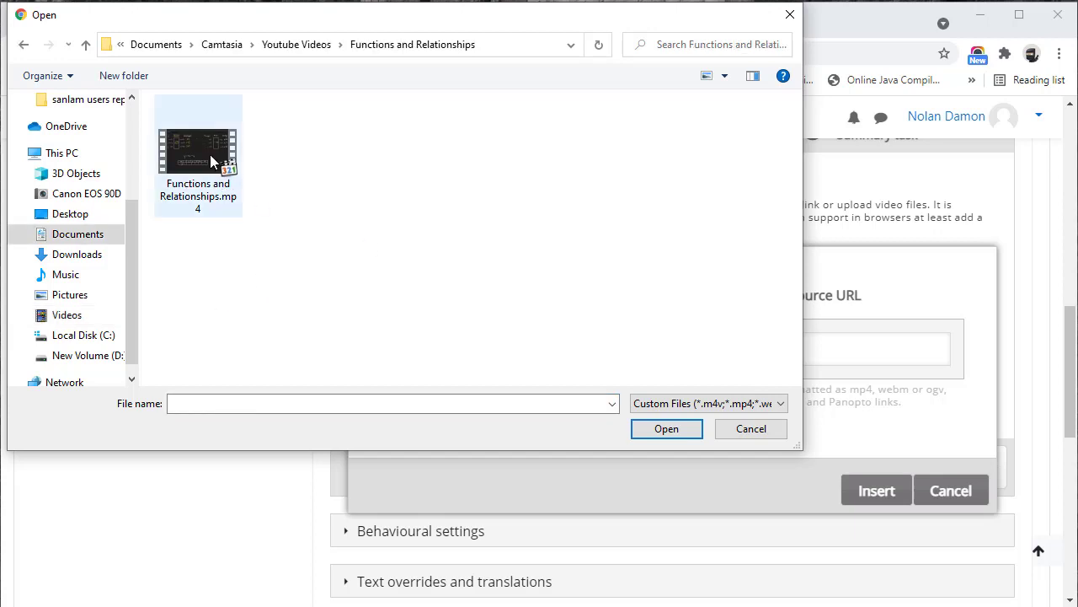
left_click(213, 162)
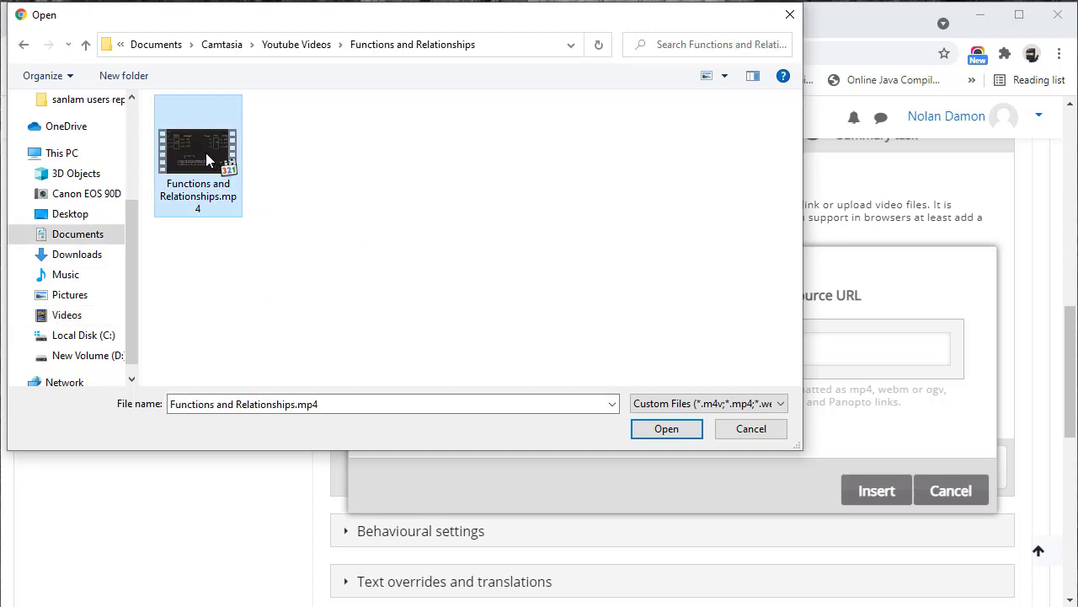
left_click(666, 429)
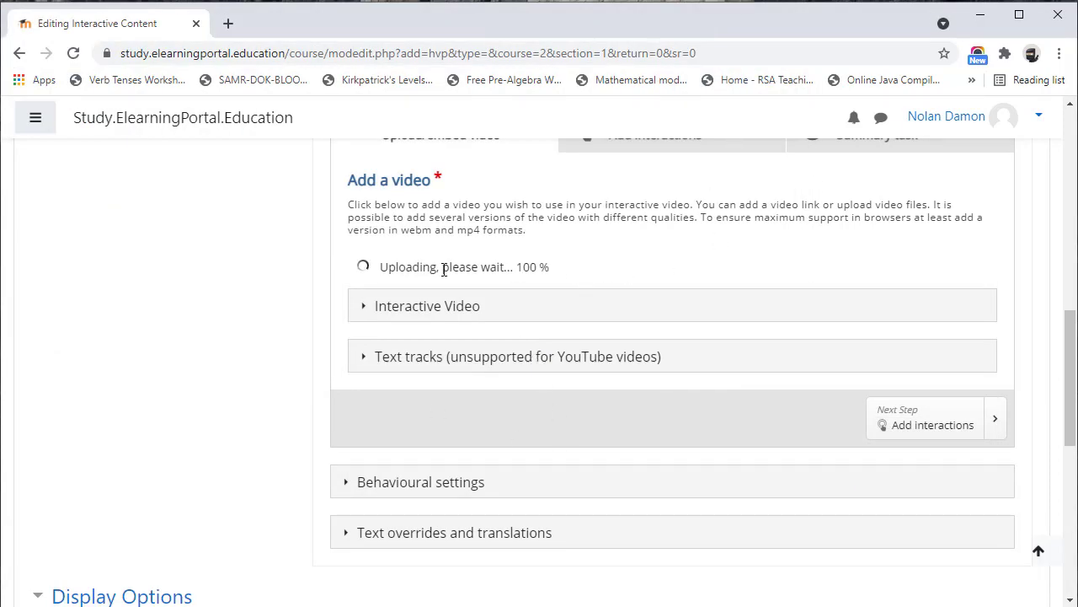
Go to the Add interactions stage, play the video to 0:32 and insert a Multiple Choice interaction there
scroll(516, 283, "up", 1)
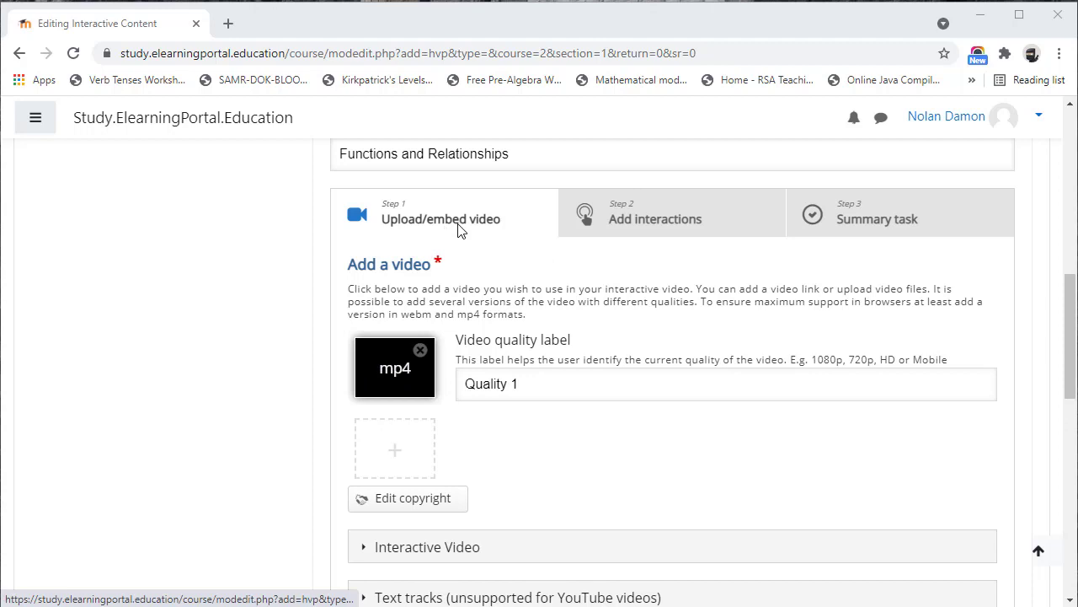
left_click(679, 221)
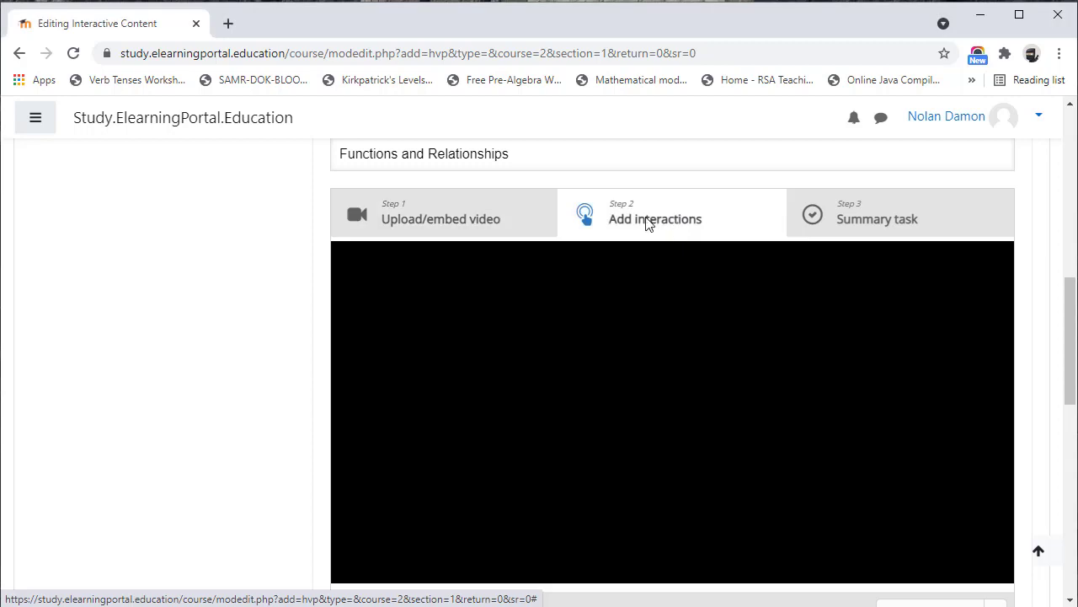
scroll(1040, 428, "down", 1)
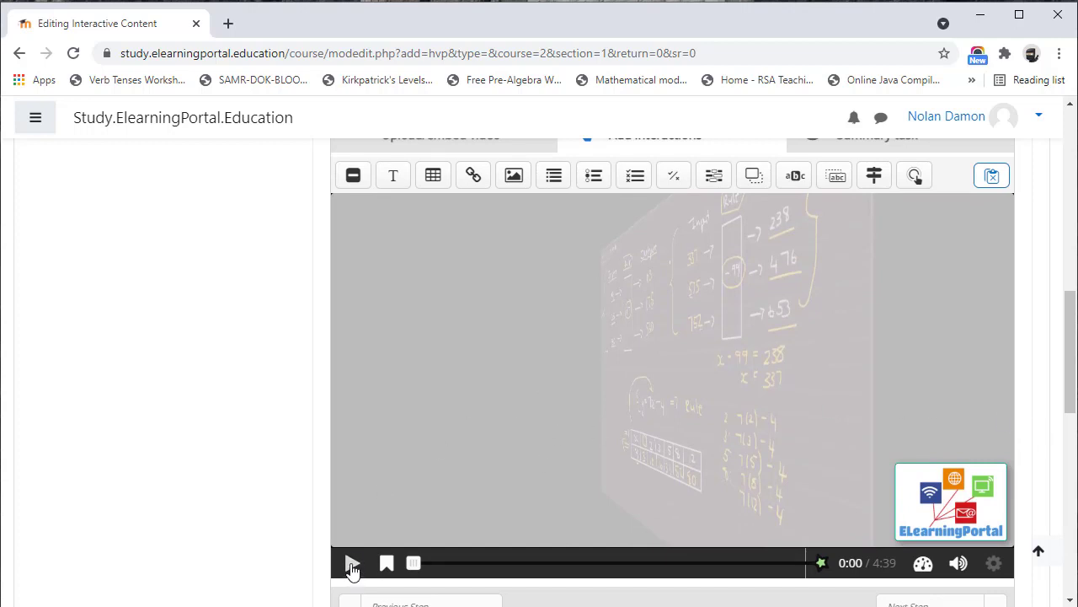
scroll(396, 539, "up", 1)
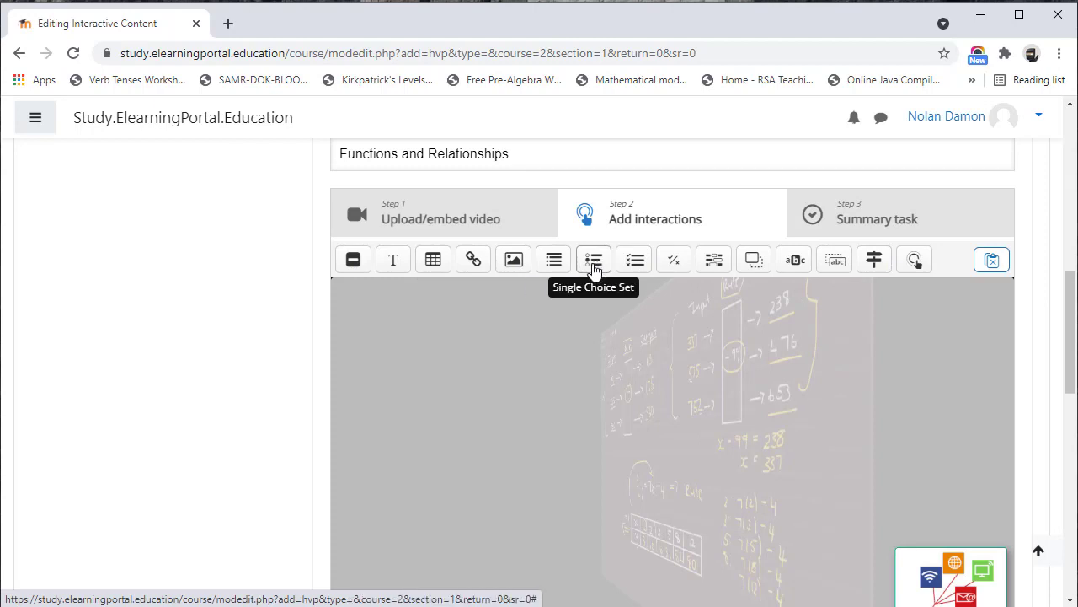
scroll(536, 395, "down", 1)
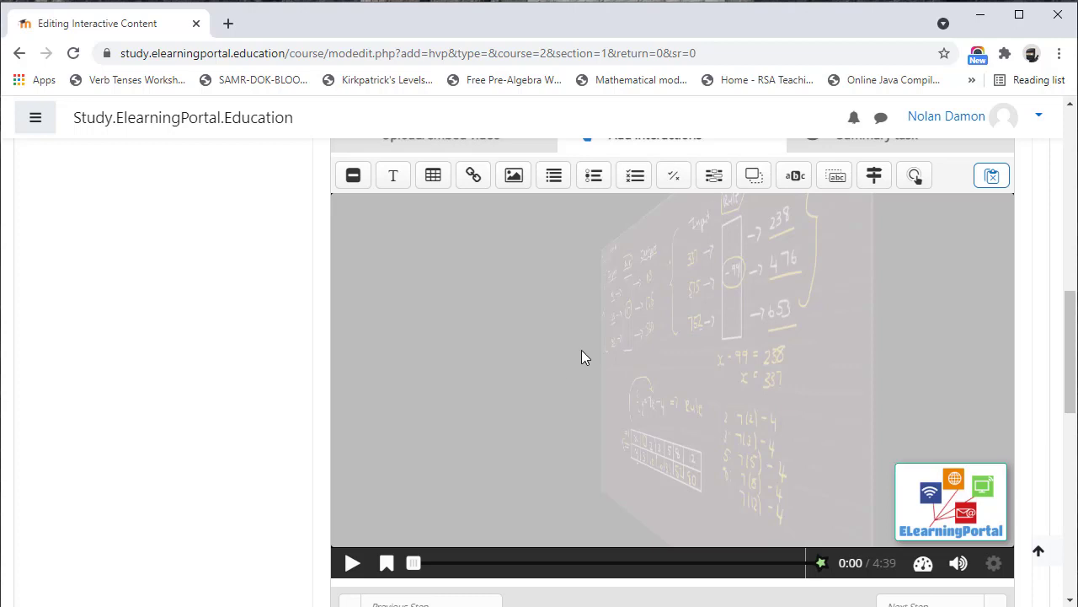
left_click(352, 565)
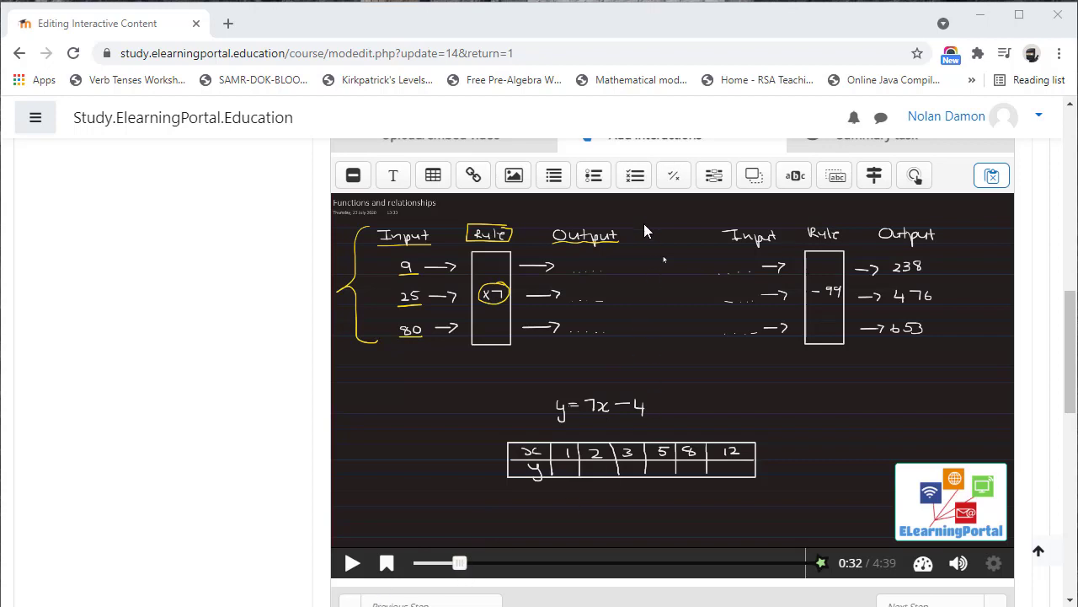
left_click(636, 178)
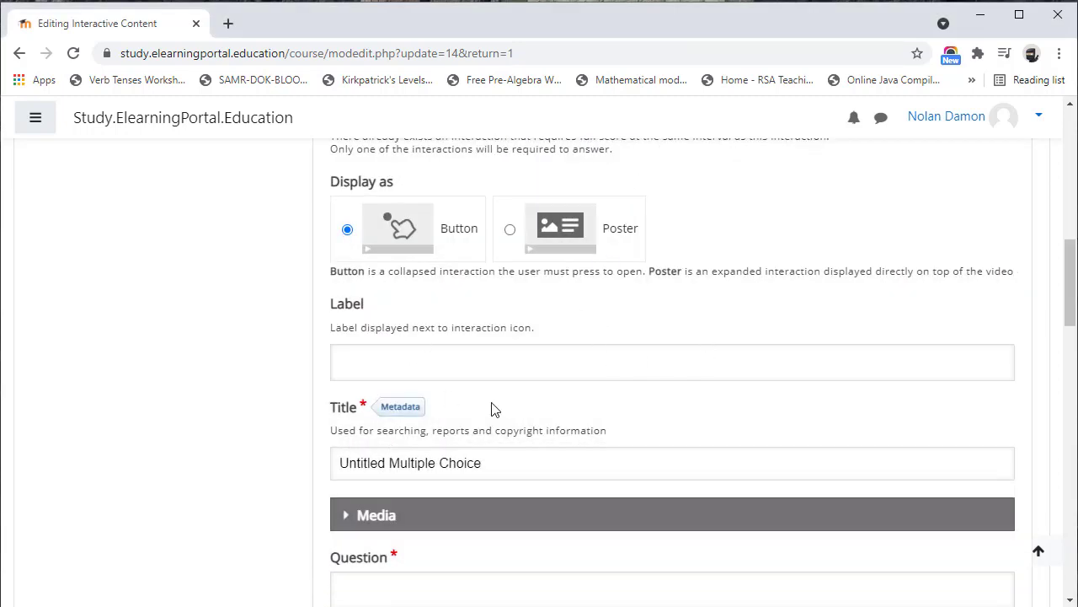
Set the multiple choice interaction to pause the video and display as a poster
scroll(525, 498, "up", 1)
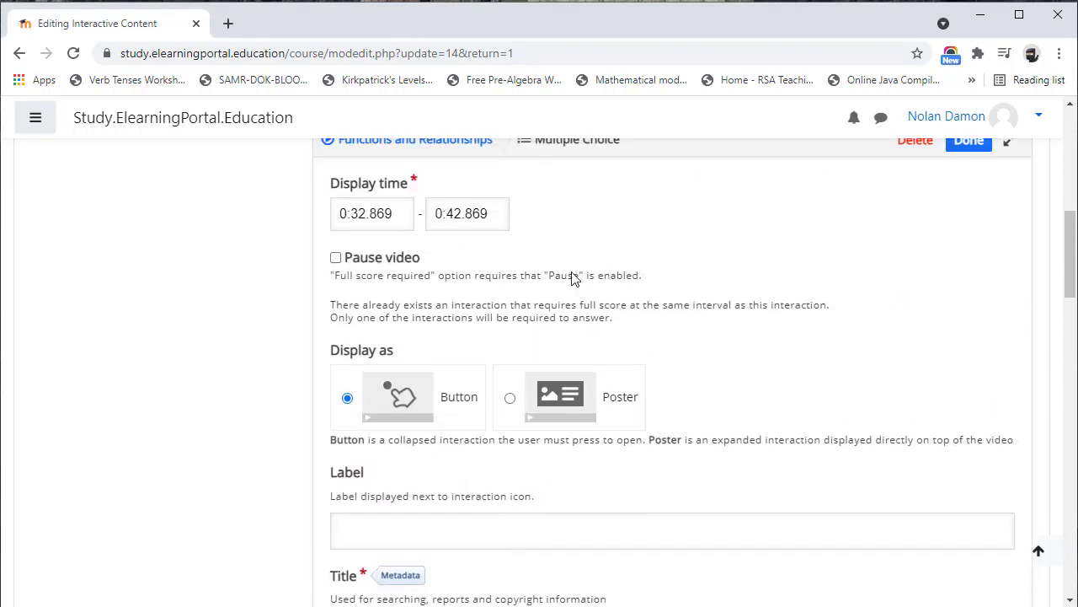
scroll(501, 493, "up", 1)
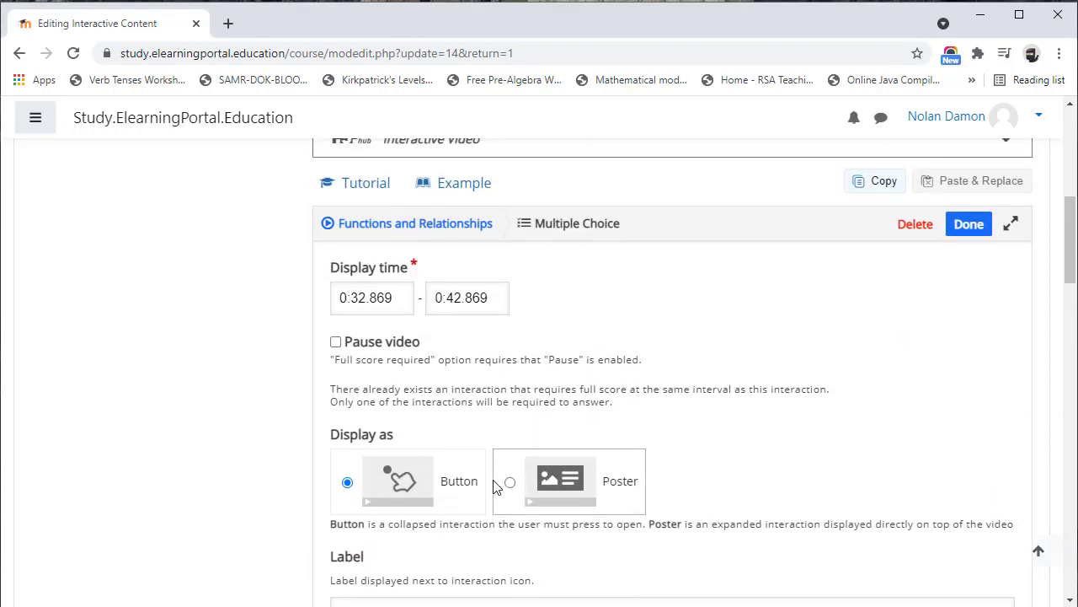
left_click(337, 343)
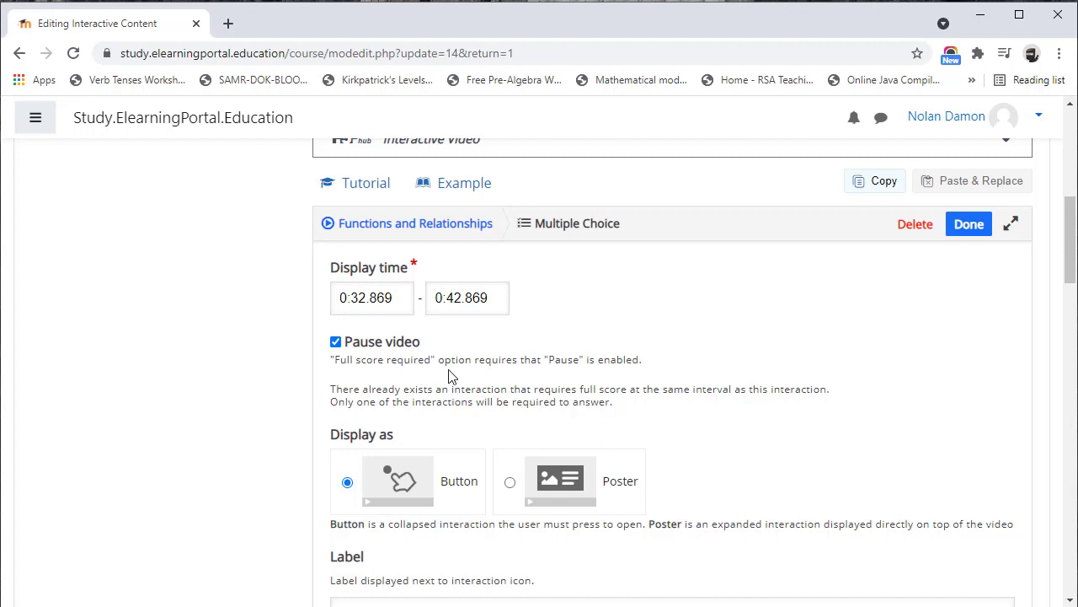
scroll(531, 364, "down", 1)
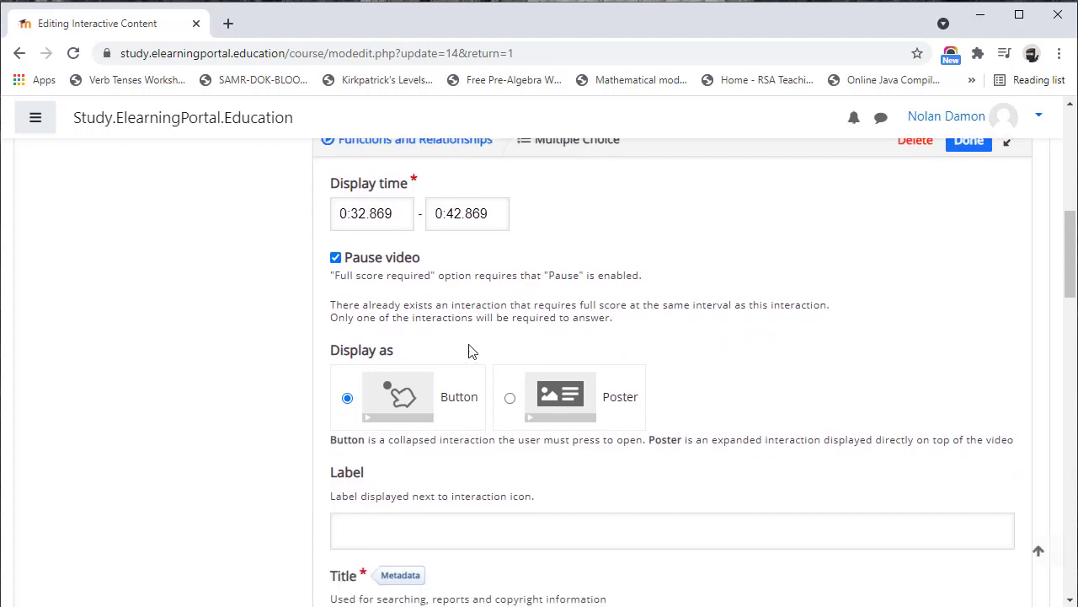
left_click(511, 399)
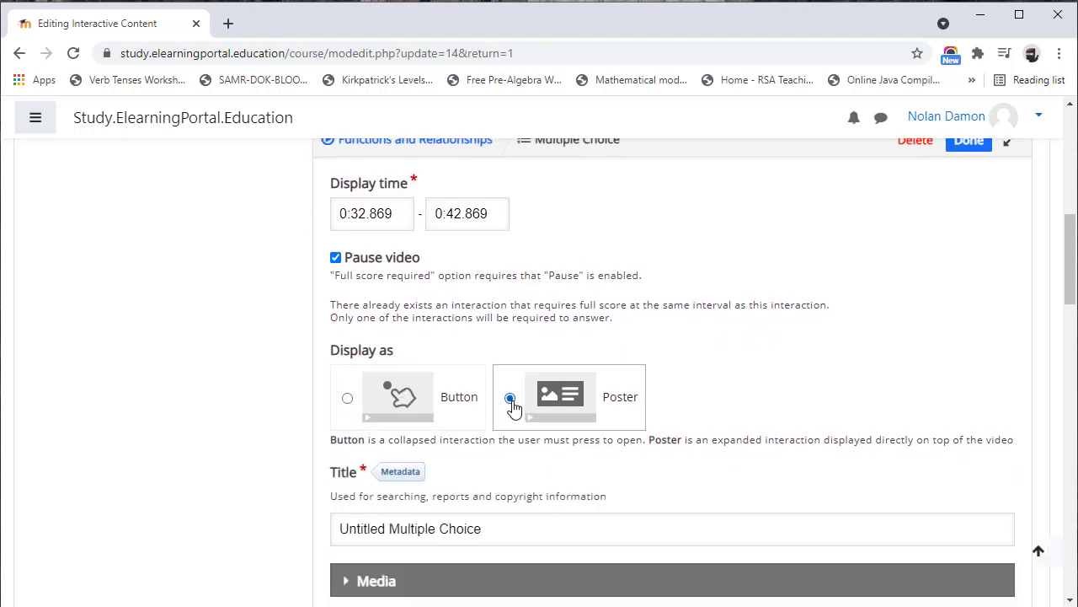
Title the multiple choice interaction "Functions and Relationships"
scroll(514, 407, "down", 2)
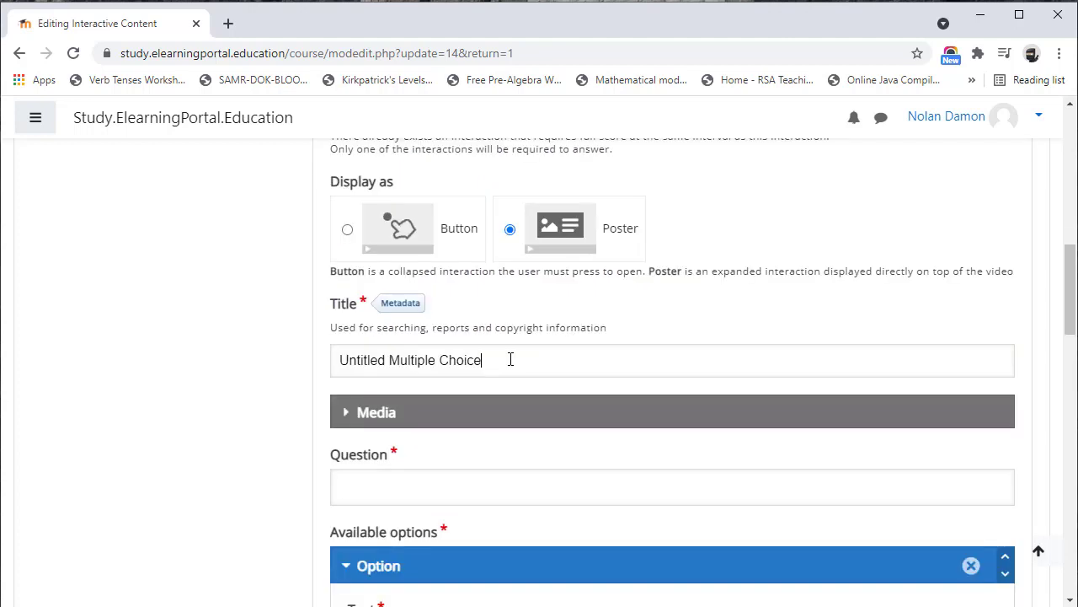
triple_click(333, 358)
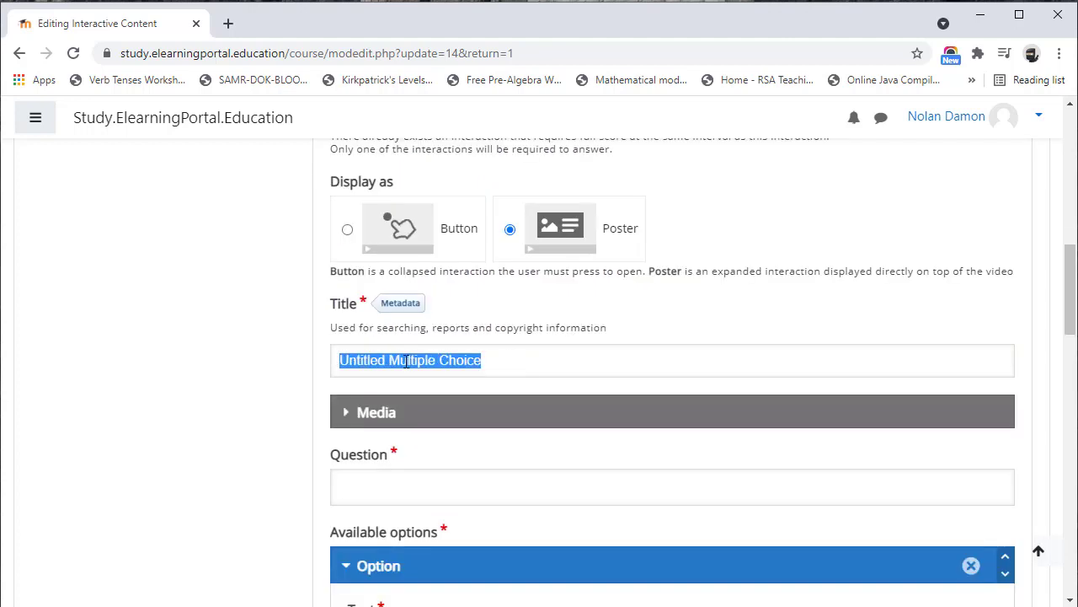
type("F")
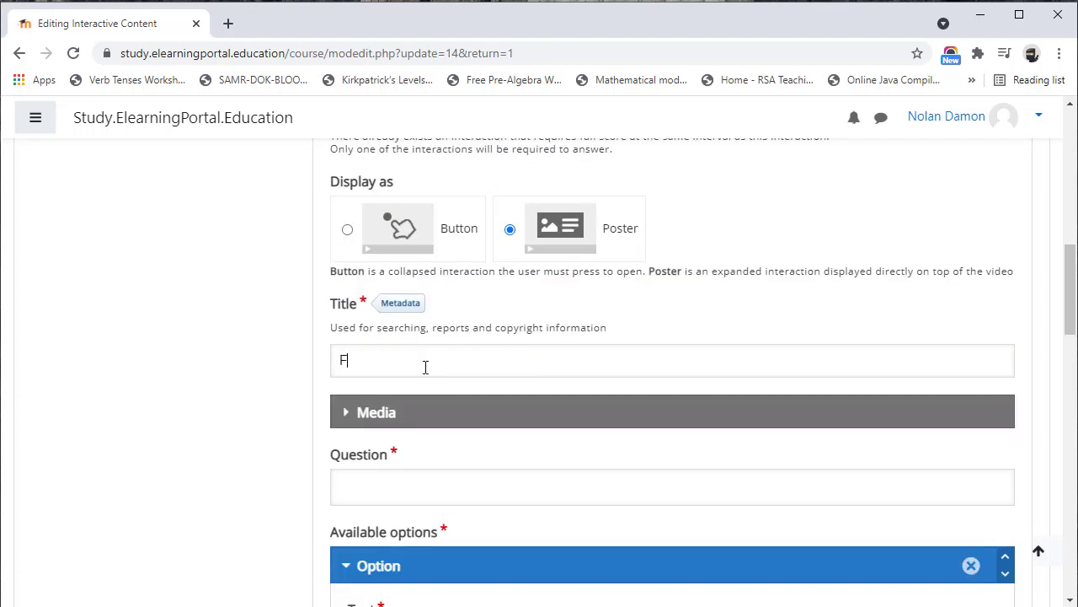
type("unctions and Relationships")
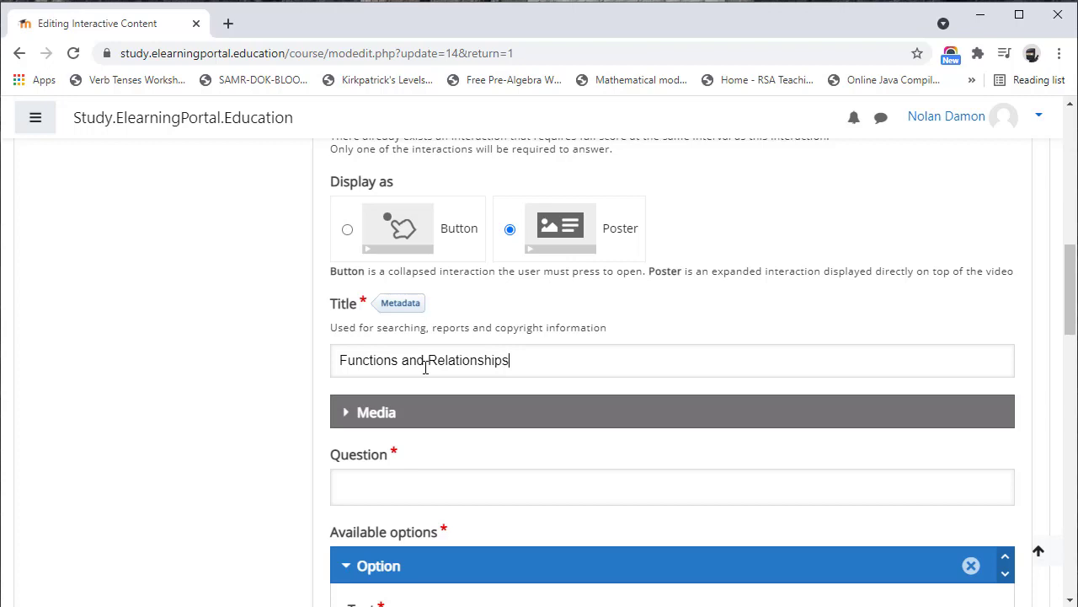
scroll(428, 369, "down", 2)
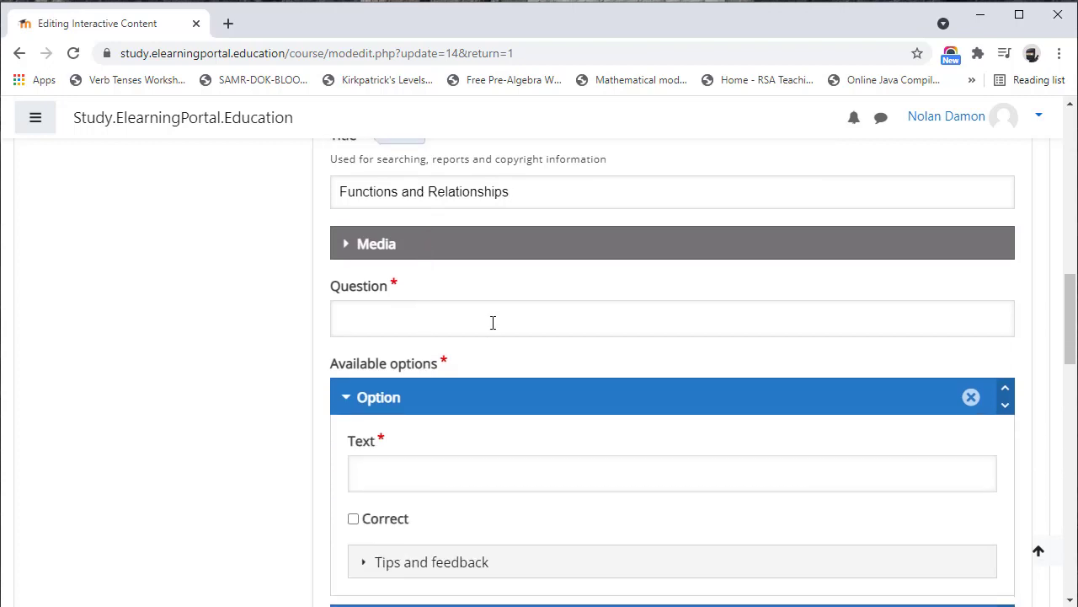
left_click(344, 249)
left_click(408, 347)
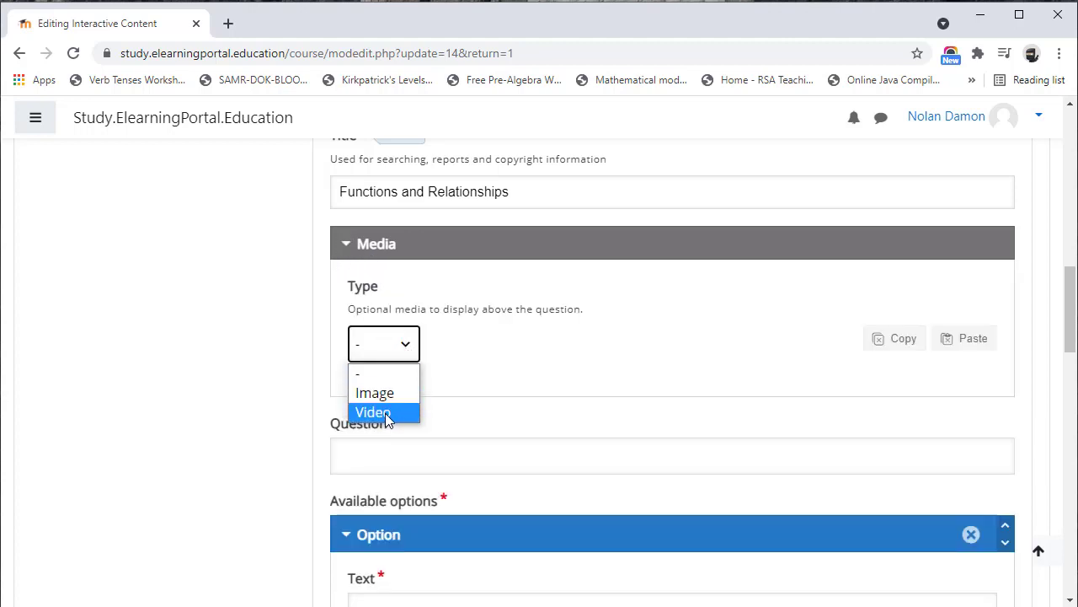
left_click(514, 357)
Enter "Please provide the output value for" as the question text of the multiple choice interaction
scroll(387, 396, "down", 2)
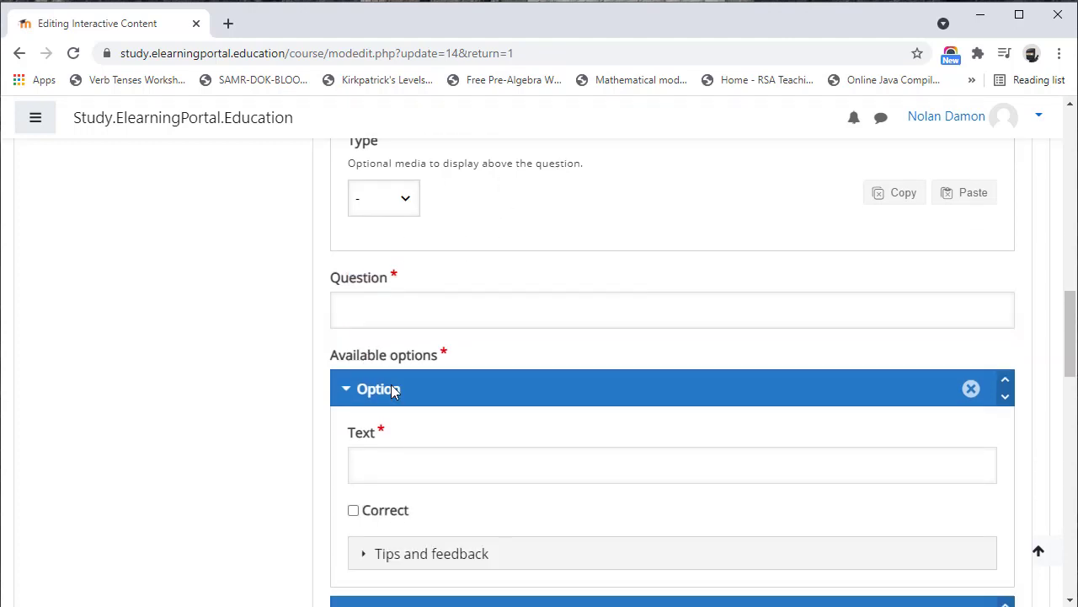
left_click(421, 286)
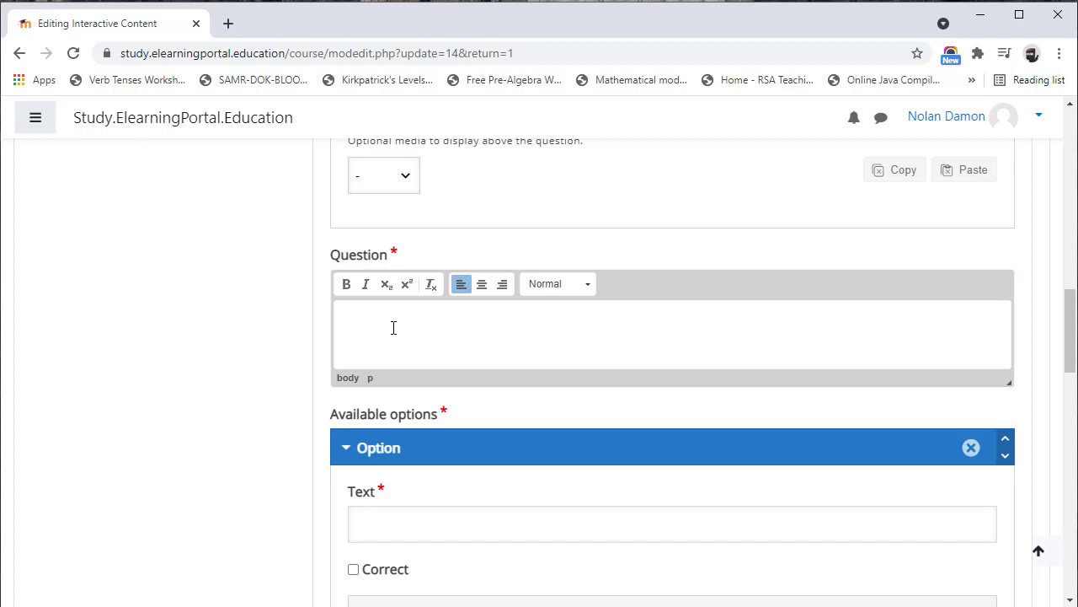
type("Please provide the output value for")
Fill in the first answer option with 63 and mark it as correct
scroll(404, 344, "down", 1)
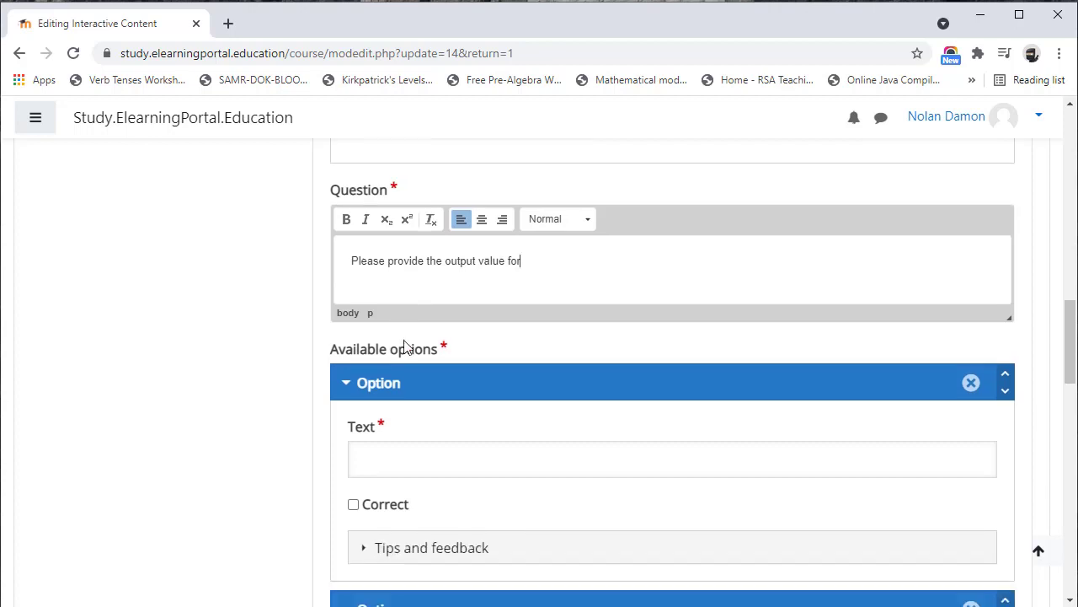
left_click(436, 440)
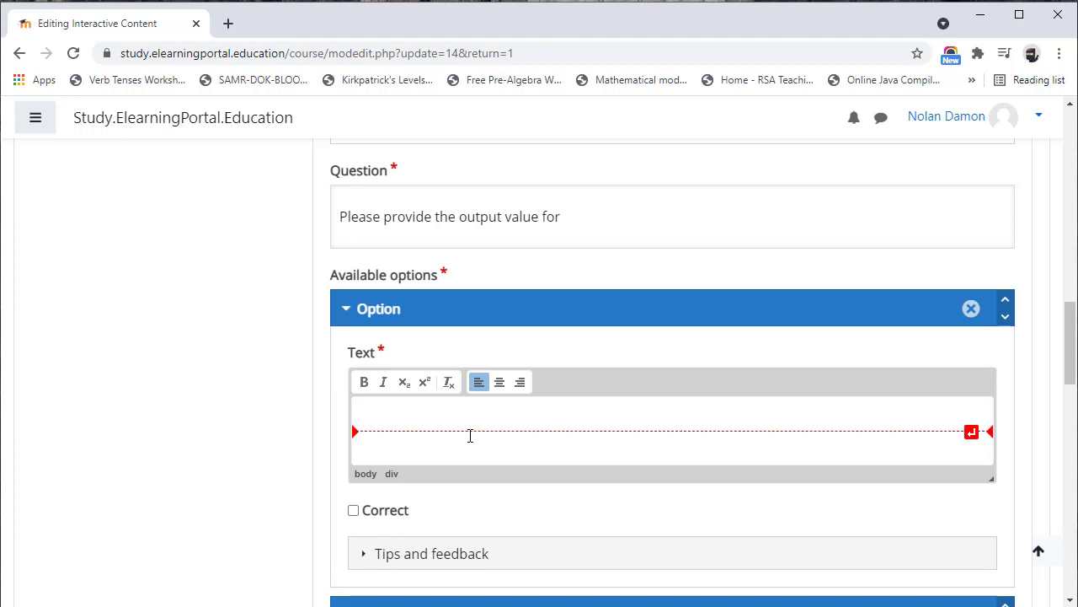
type("63")
left_click(354, 511)
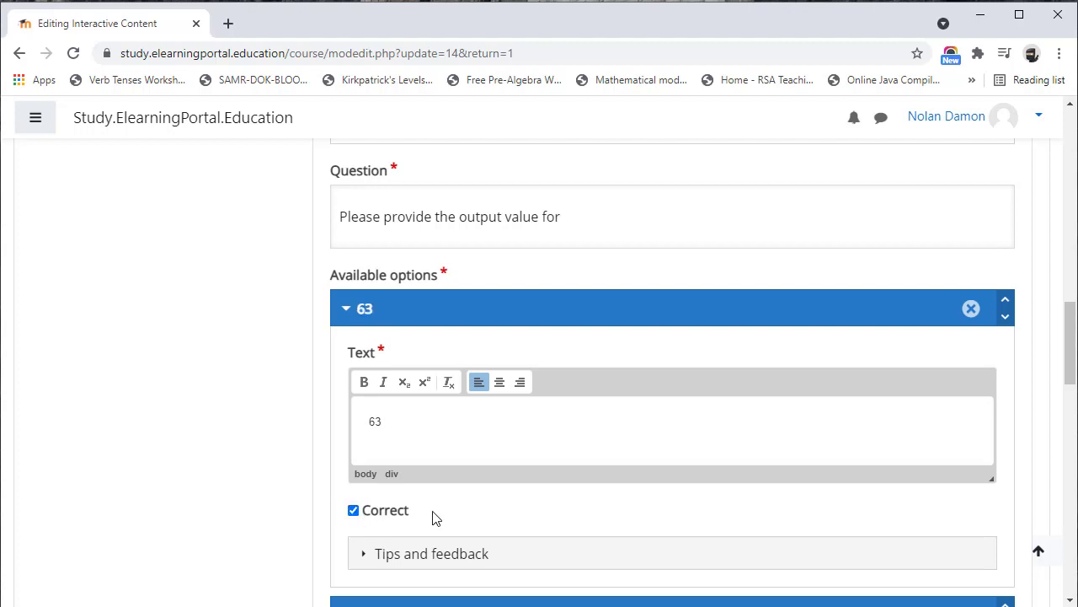
Set the tip text of the 63 option to "Well Done!!!"
scroll(434, 506, "down", 2)
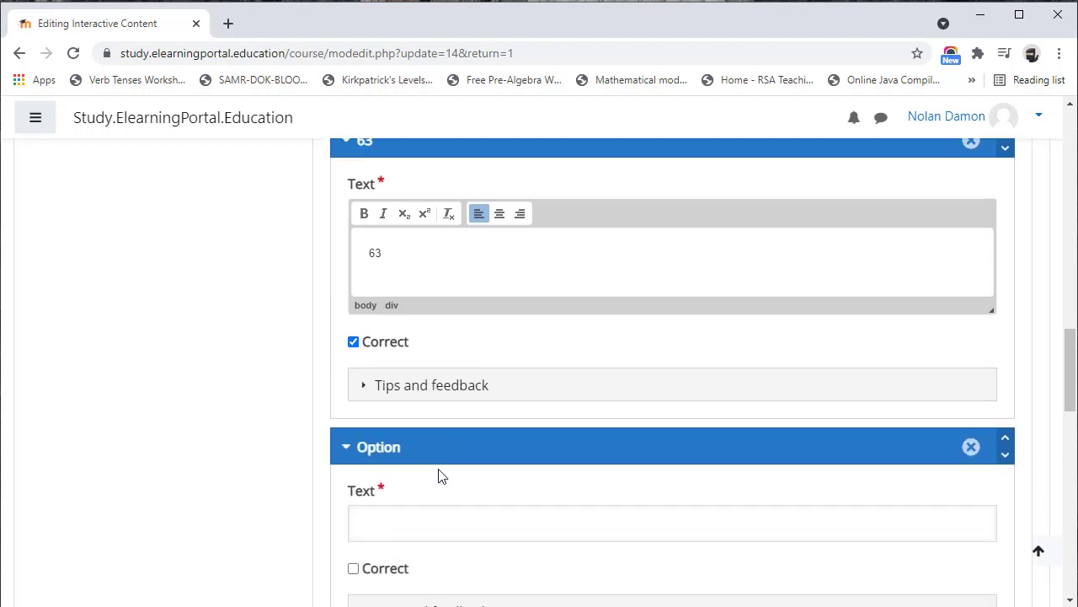
left_click(364, 388)
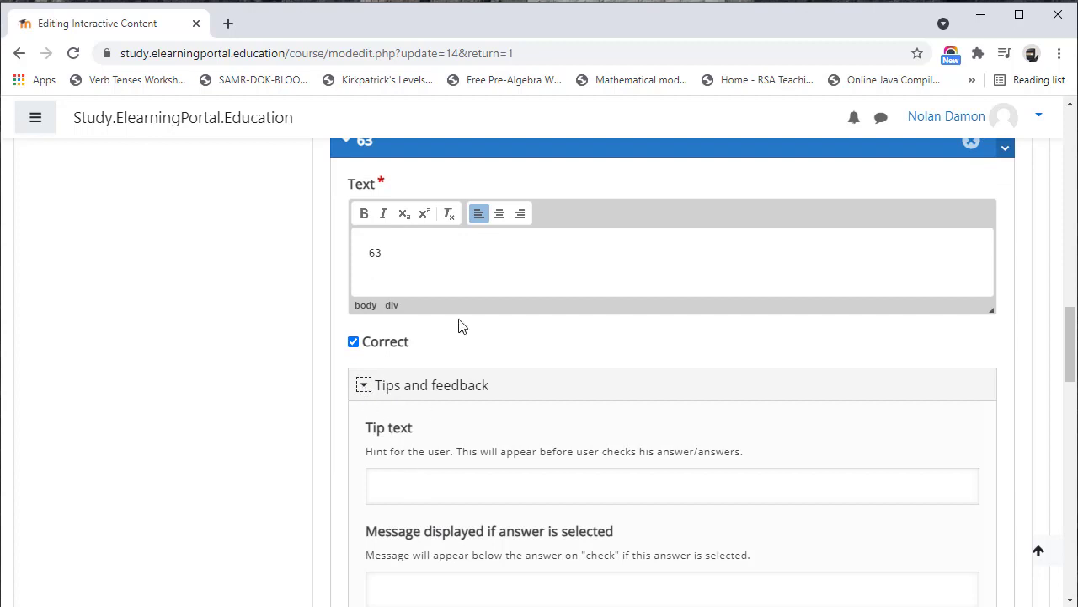
left_click(422, 486)
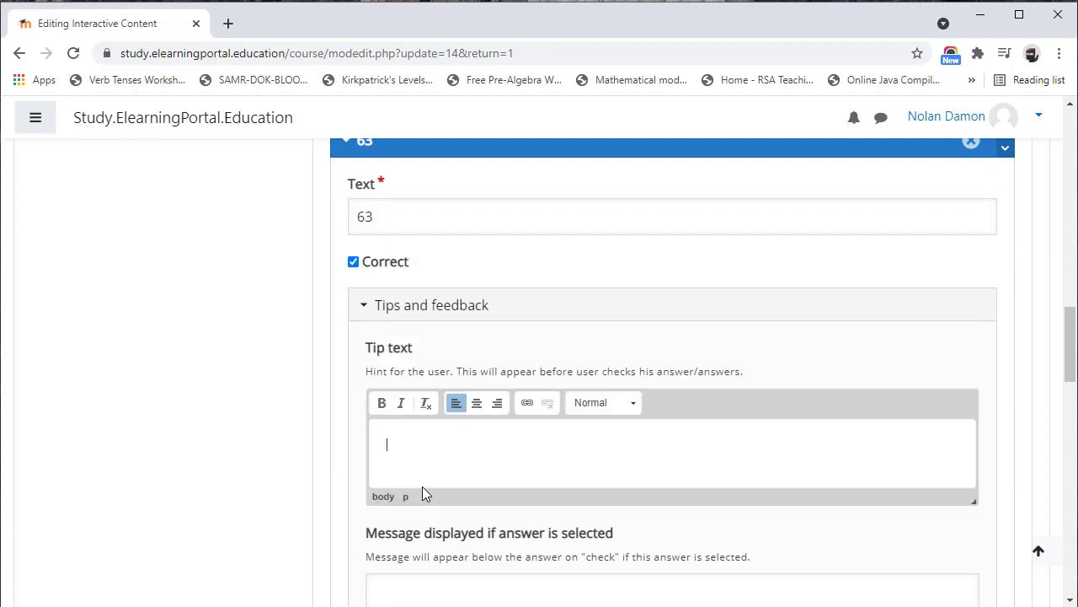
type("Well Done!!!")
Set the 63 option's message when selected to "Well Done!!!" and its message when not selected to "This is not correct. Try again!!!"
scroll(423, 487, "down", 3)
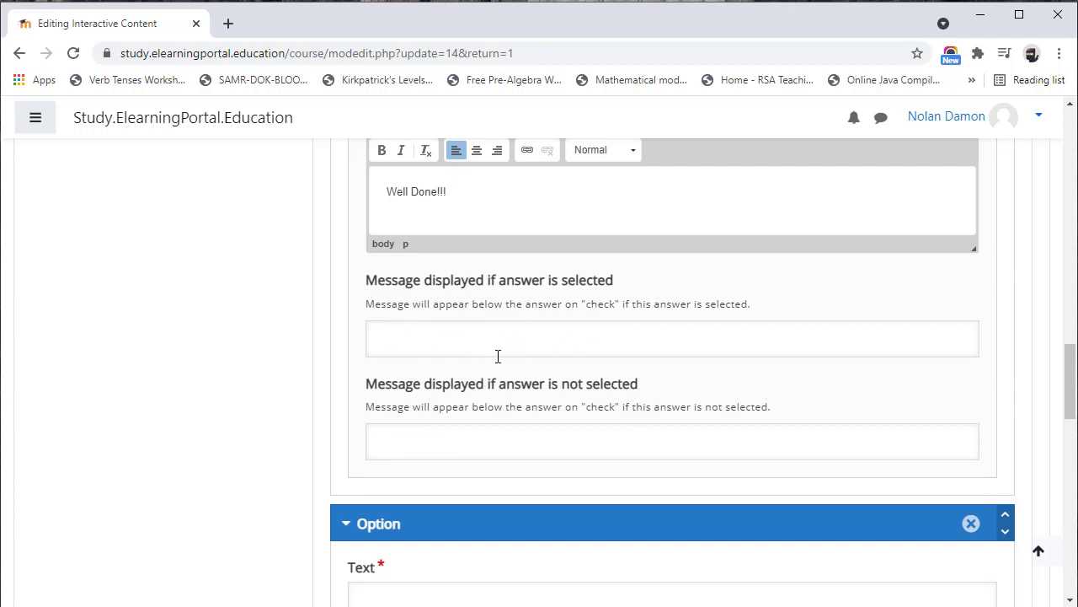
scroll(498, 346, "up", 1)
left_click_drag(466, 281, 382, 280)
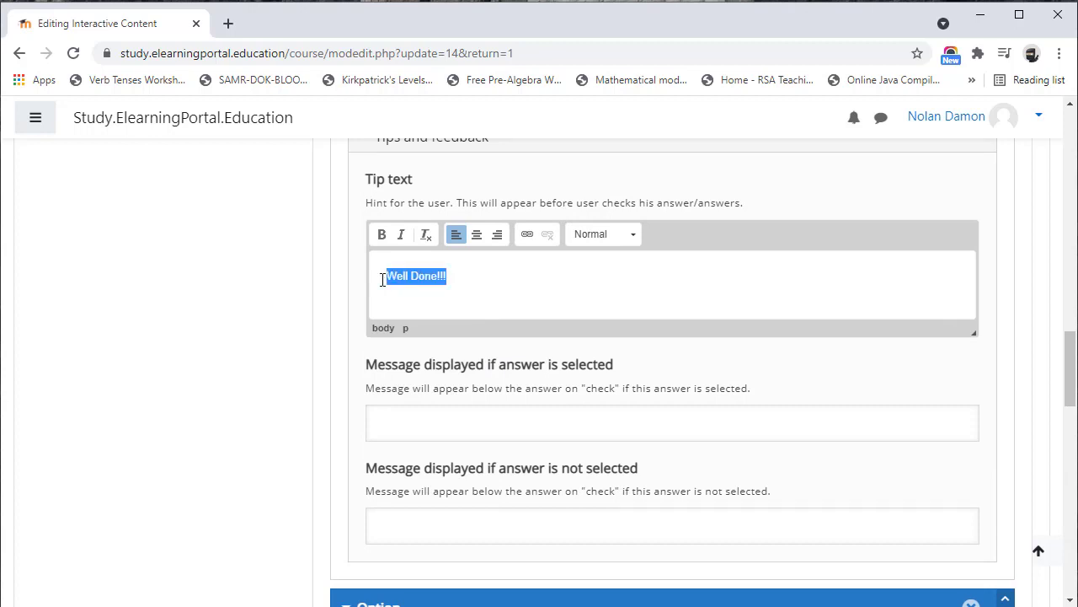
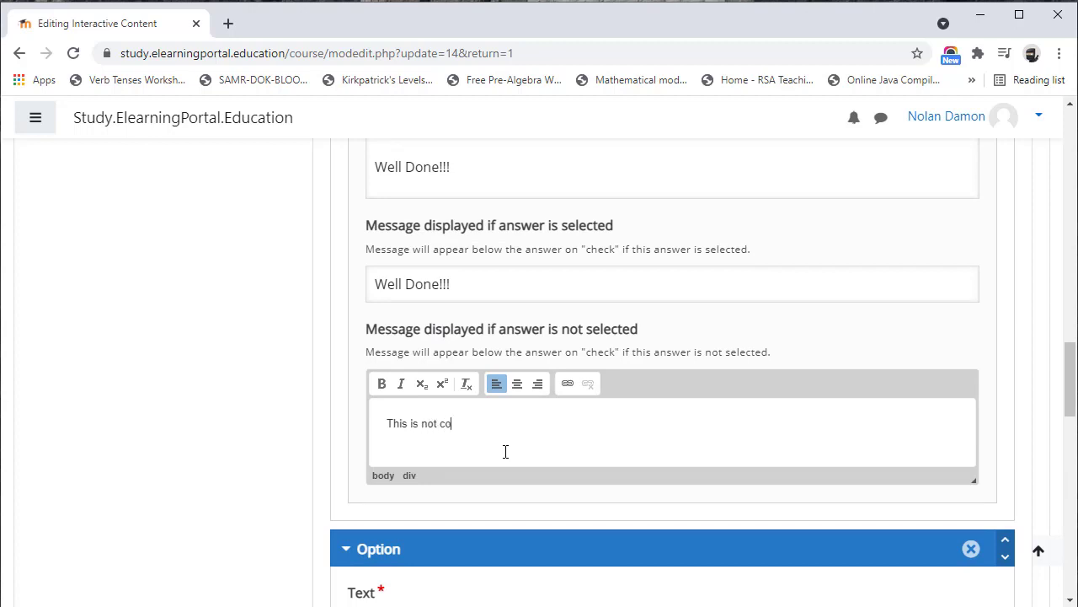
type("rrect.  Try again!!!")
Fill in the second answer option with 73, leaving it not marked as correct
scroll(522, 449, "down", 3)
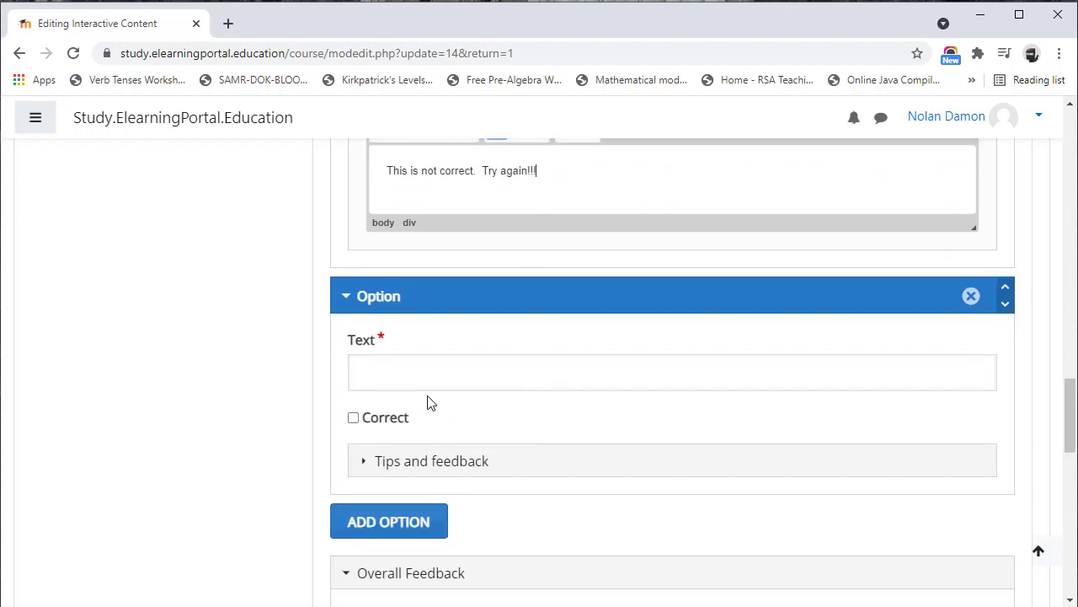
left_click(419, 373)
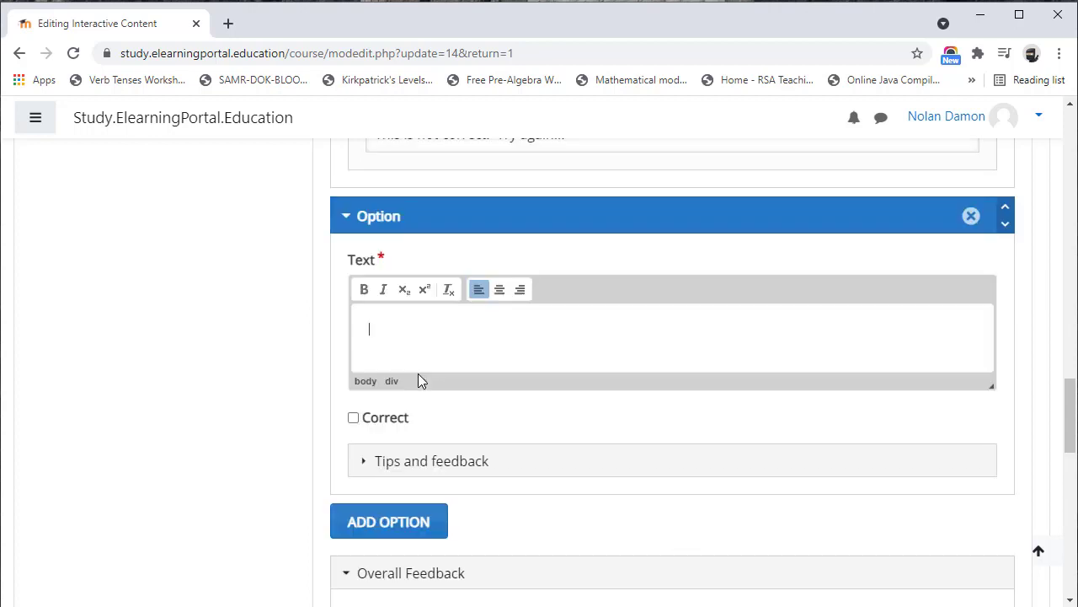
type("73")
Set the tip text of the 73 option to "Please revise your answer!"
scroll(497, 411, "down", 1)
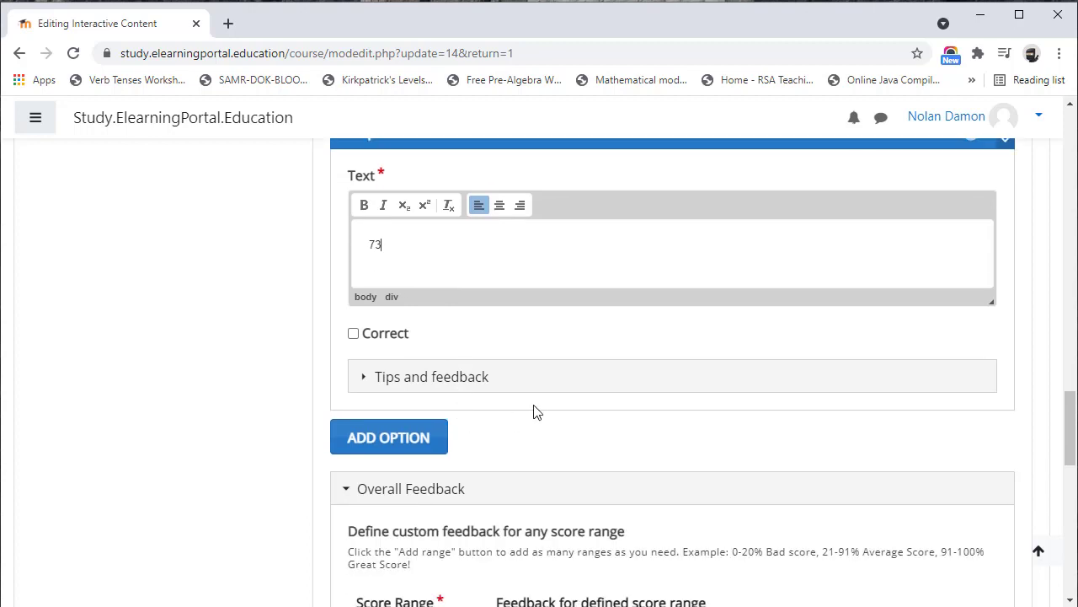
left_click(363, 378)
scroll(452, 416, "down", 1)
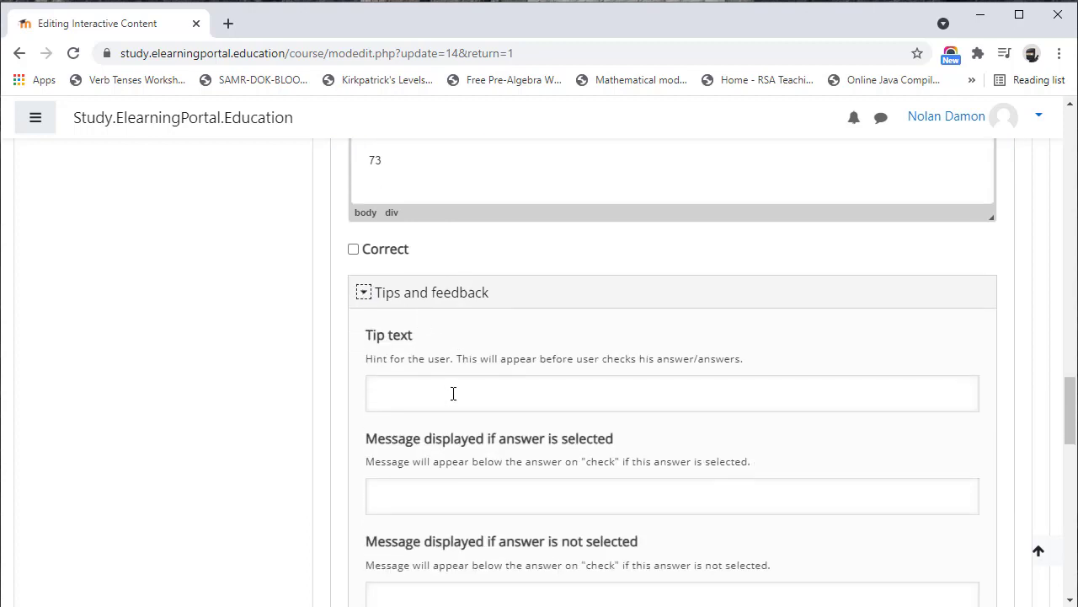
left_click(453, 393)
type("Pl")
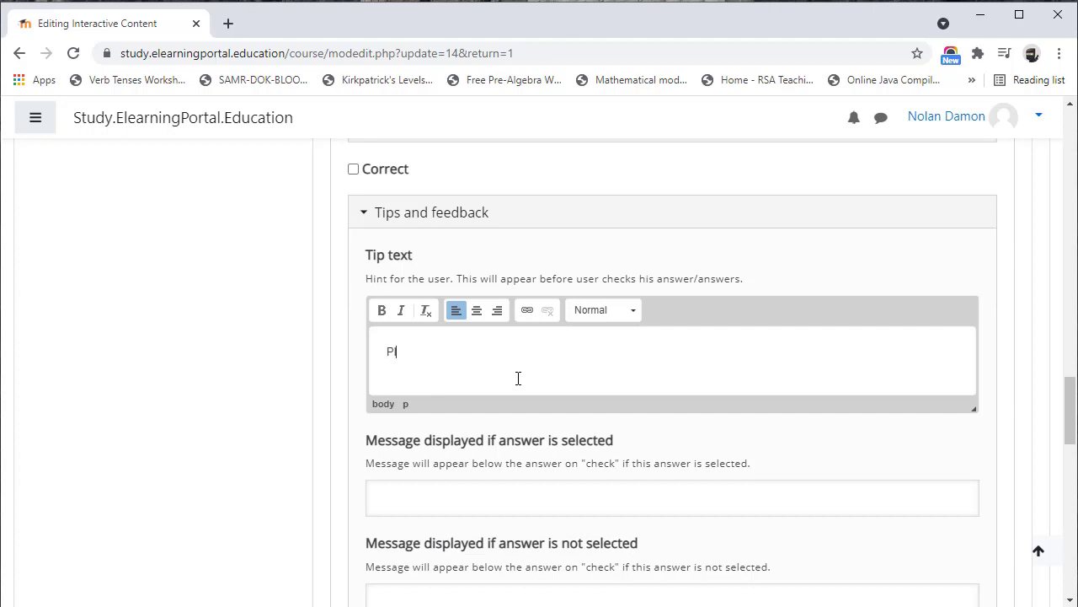
type("ease revise your answer!")
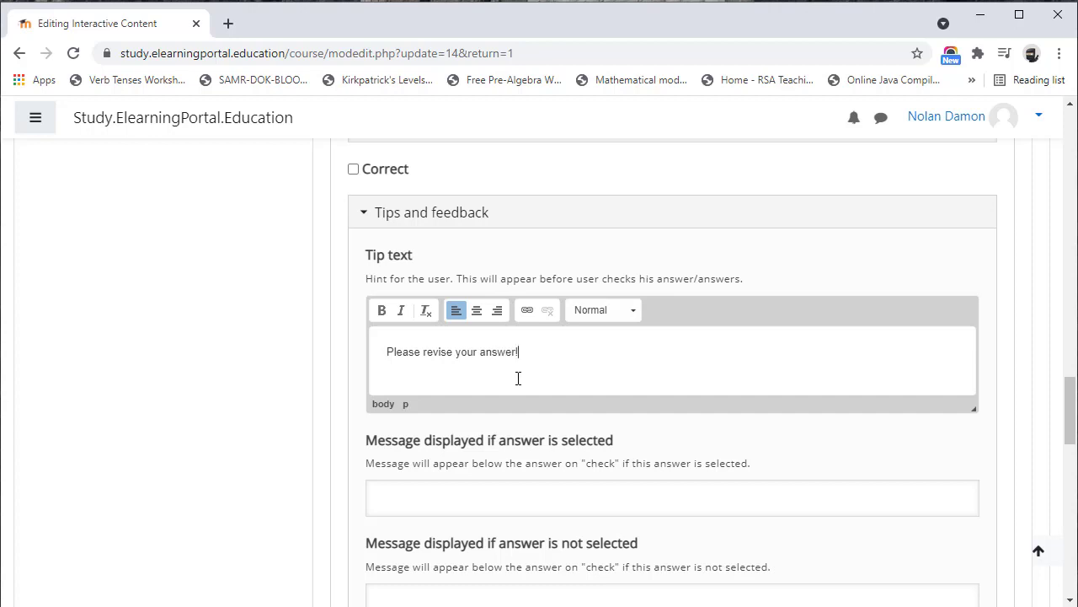
Review the overall feedback range and the behavioural settings of the multiple choice question
scroll(518, 378, "down", 2)
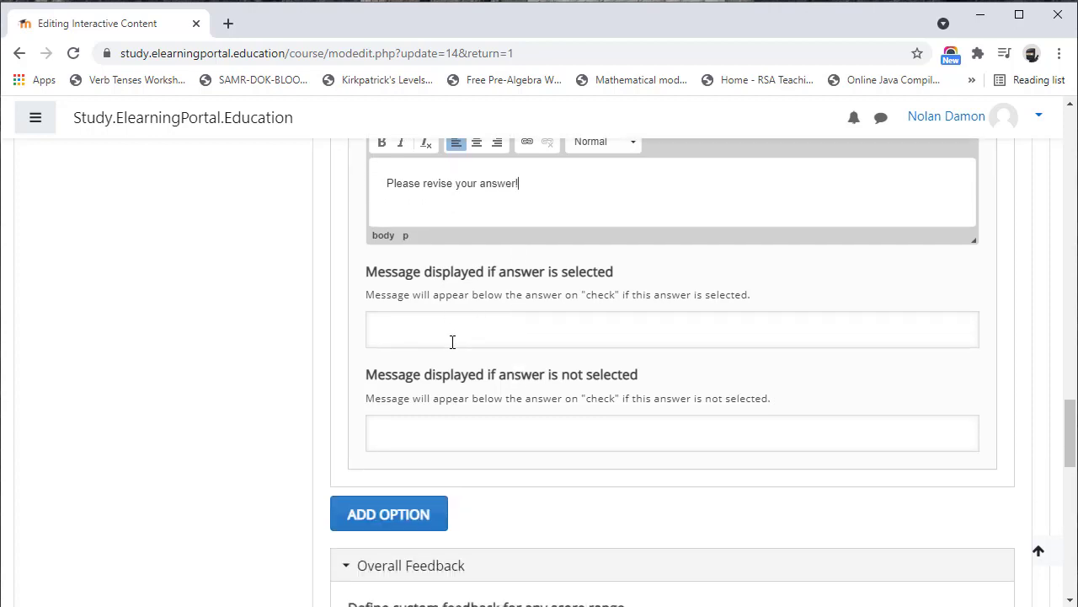
scroll(556, 325, "down", 1)
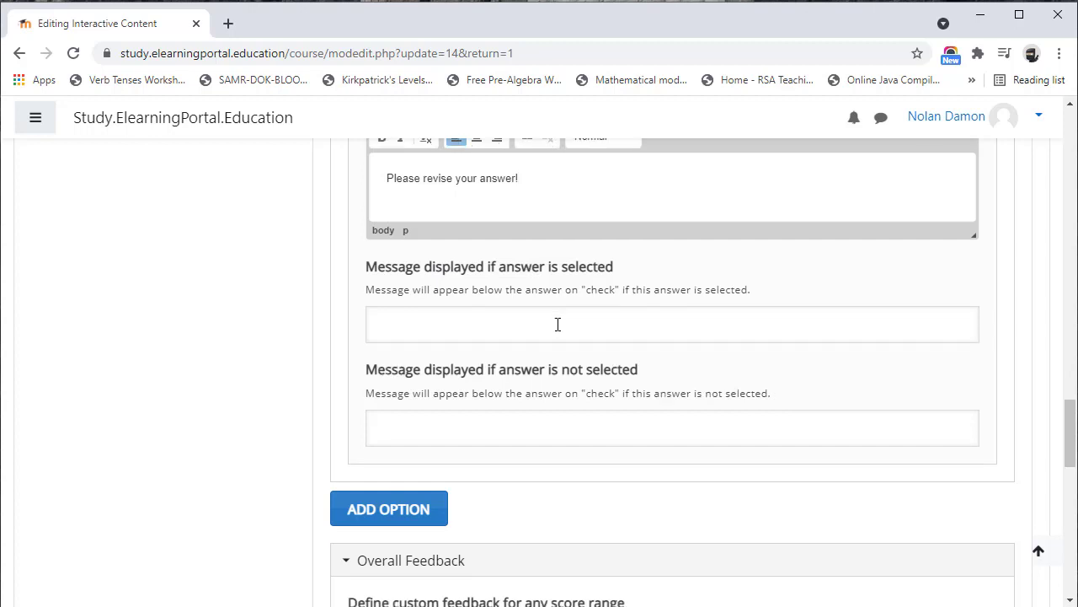
scroll(488, 330, "down", 1)
scroll(493, 335, "down", 2)
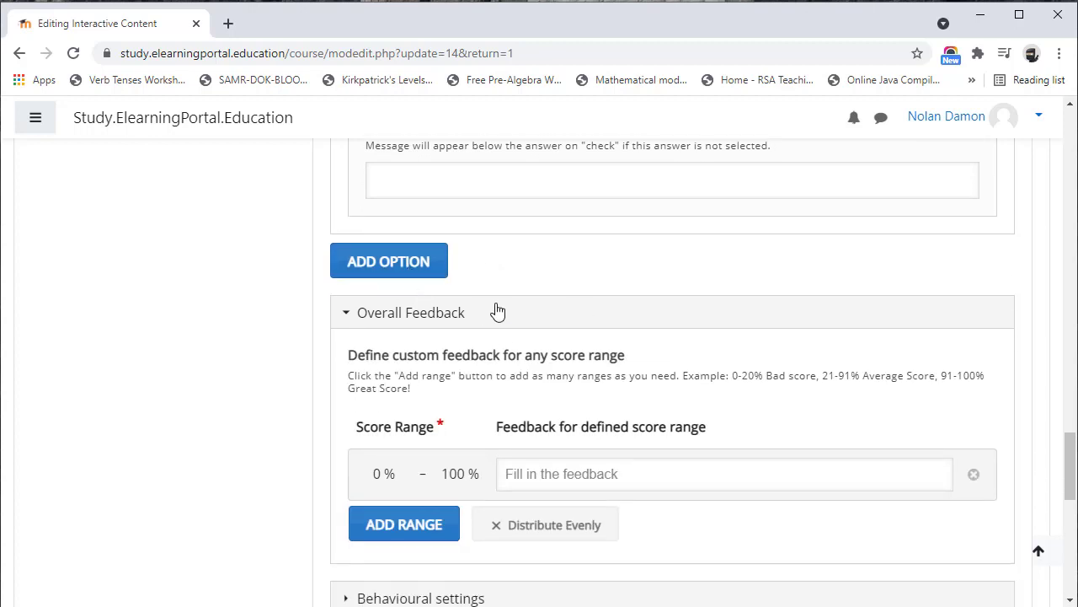
scroll(485, 299, "down", 1)
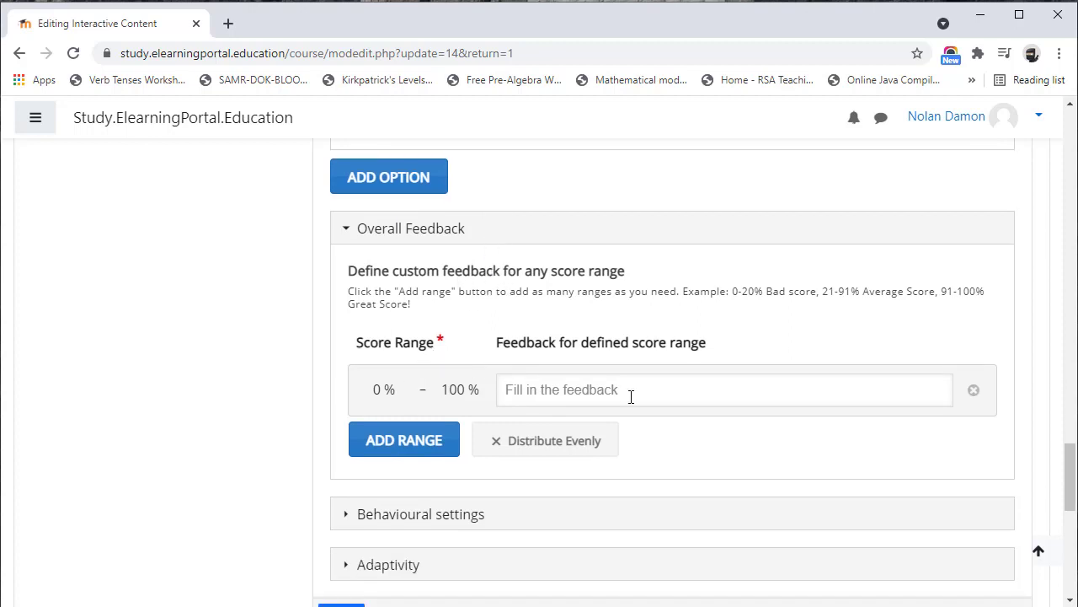
scroll(632, 397, "down", 2)
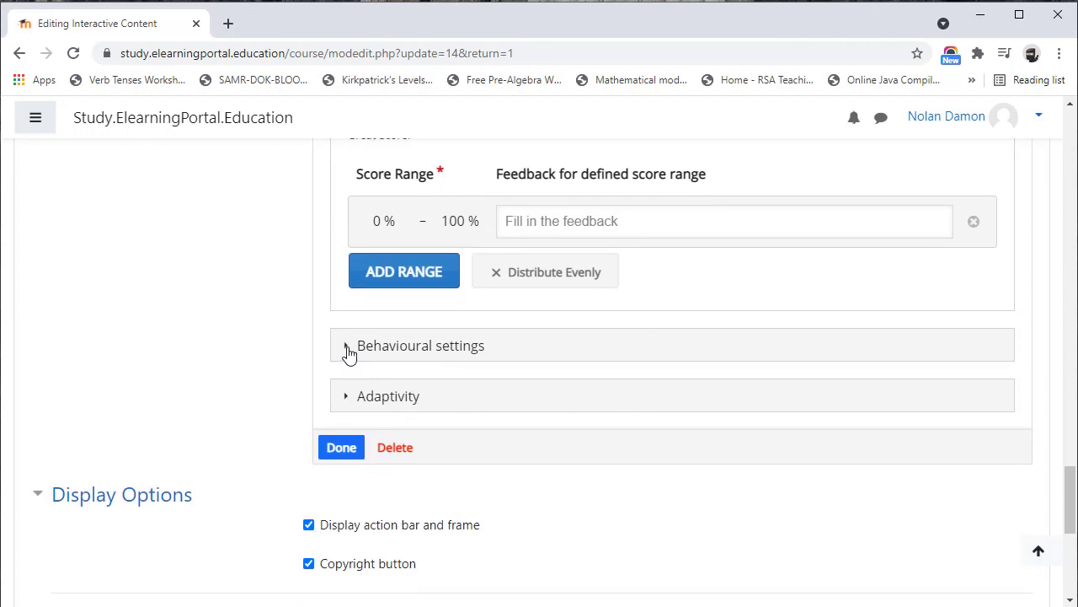
left_click(347, 349)
scroll(450, 378, "down", 1)
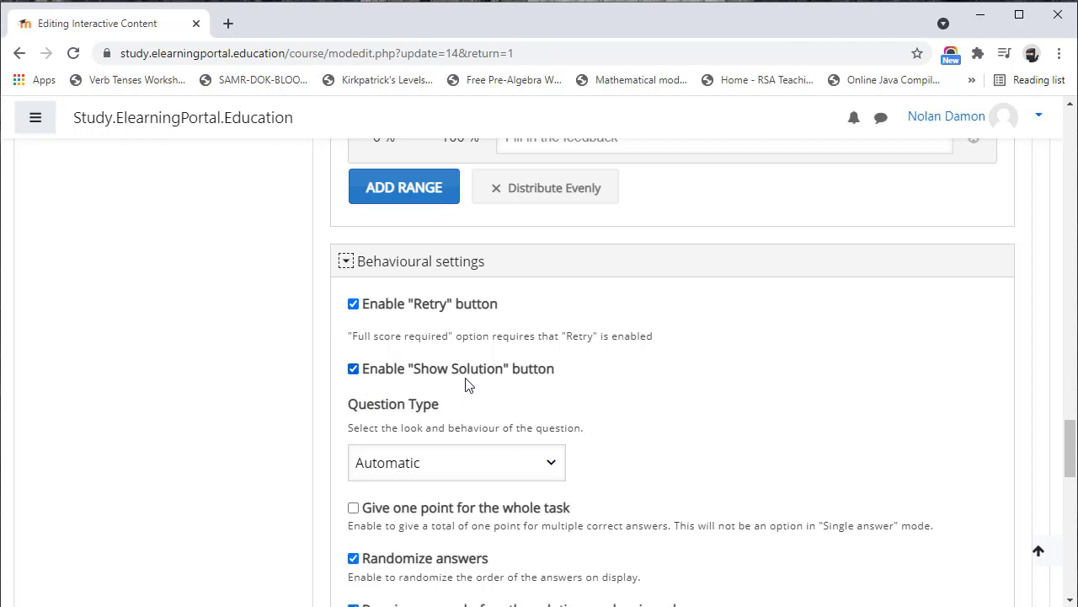
scroll(492, 385, "down", 1)
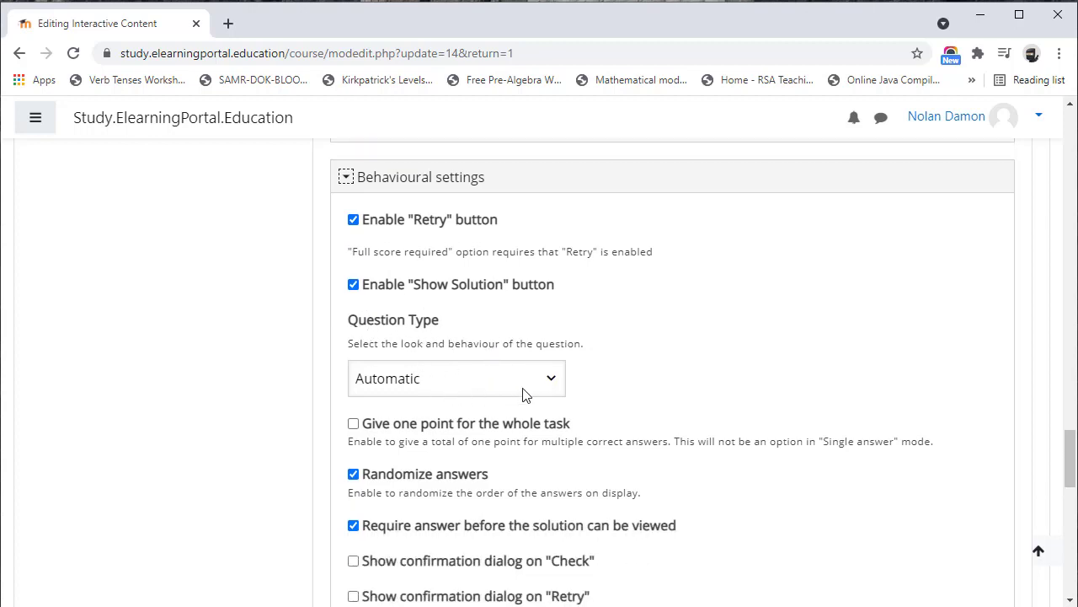
scroll(523, 394, "down", 1)
scroll(523, 394, "down", 1)
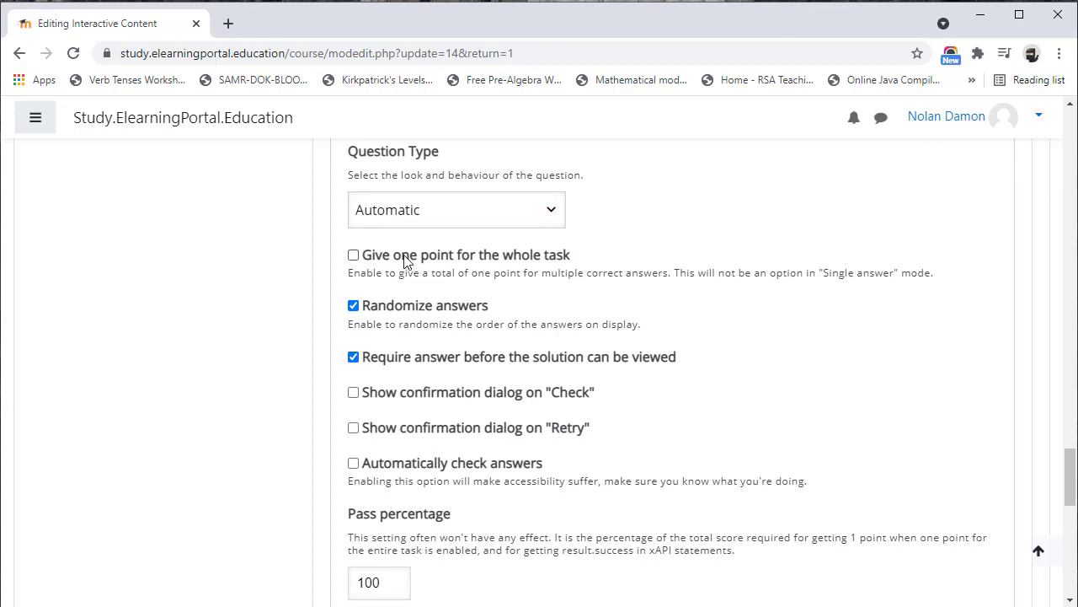
scroll(406, 379, "down", 1)
scroll(427, 334, "down", 1)
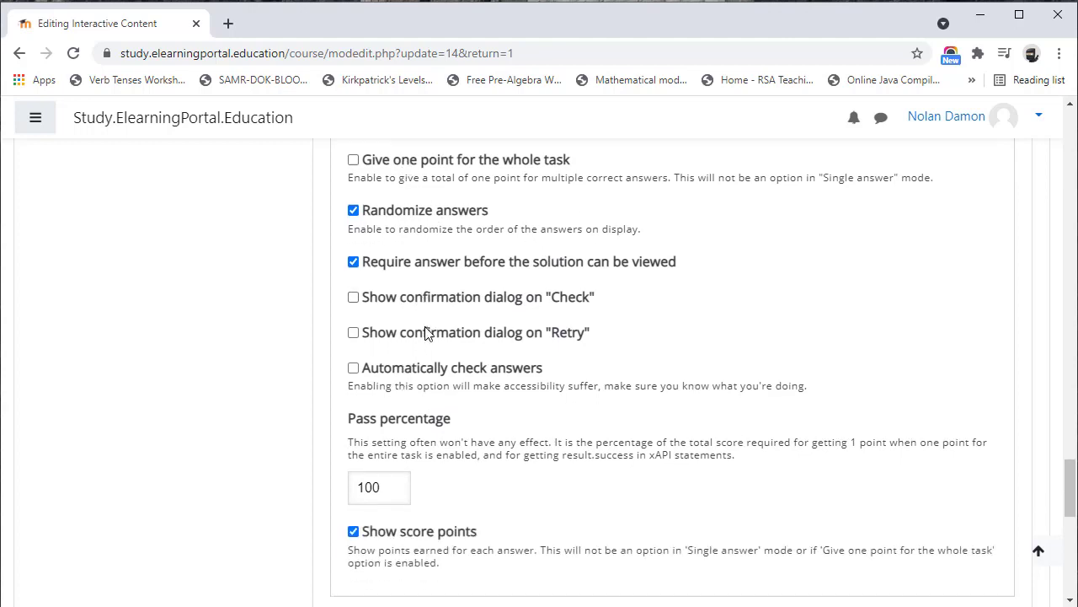
scroll(426, 333, "down", 1)
scroll(431, 316, "down", 2)
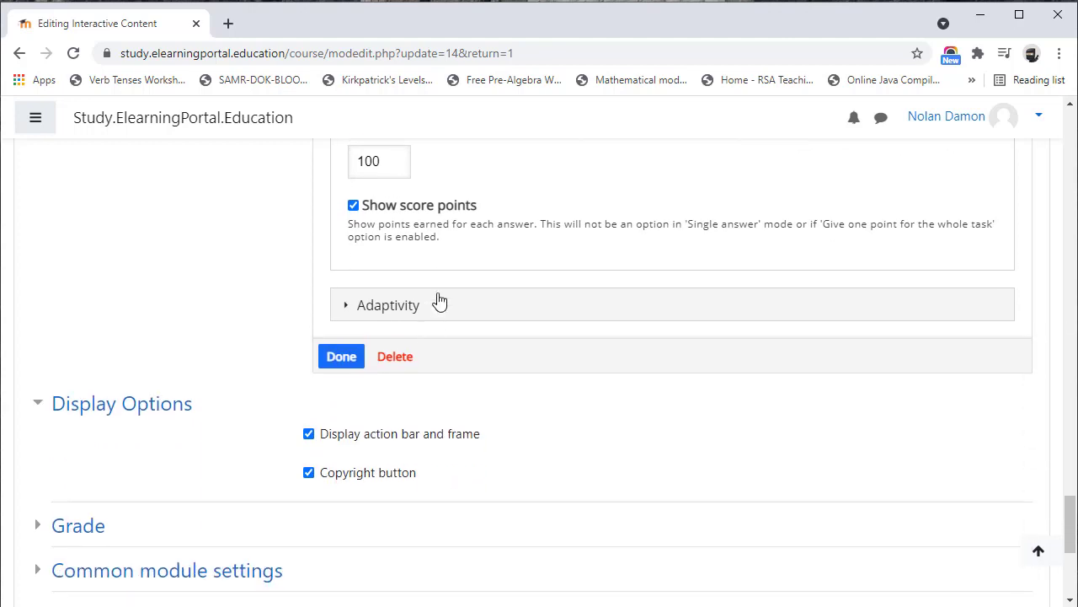
Look over the adaptivity options for all-correct answers and finish editing the multiple choice interaction
left_click(348, 308)
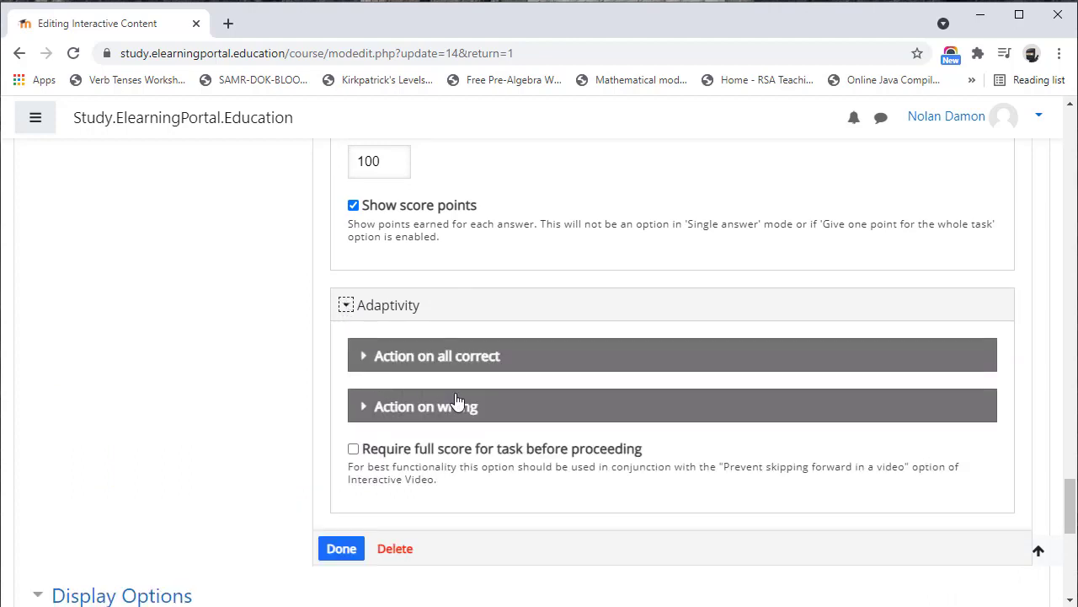
left_click(365, 358)
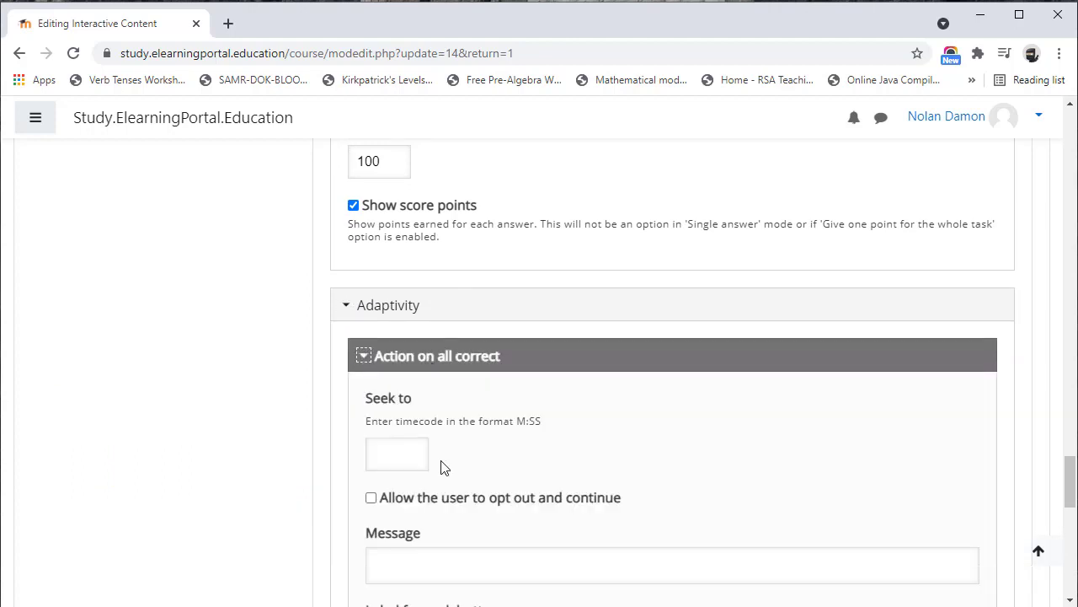
scroll(463, 417, "down", 1)
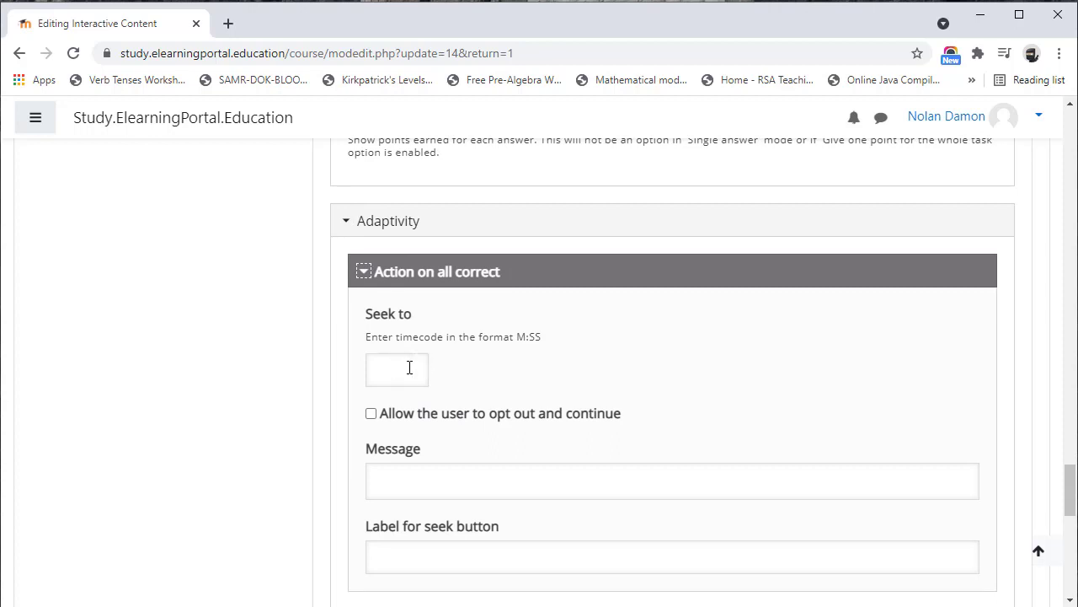
scroll(410, 367, "down", 1)
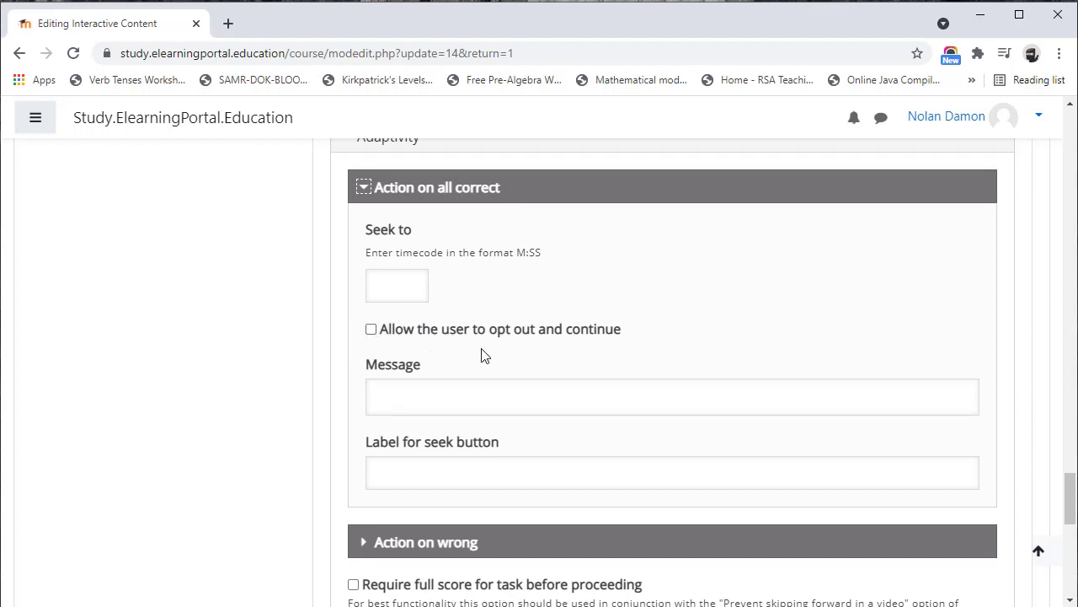
scroll(483, 356, "down", 1)
scroll(482, 352, "down", 2)
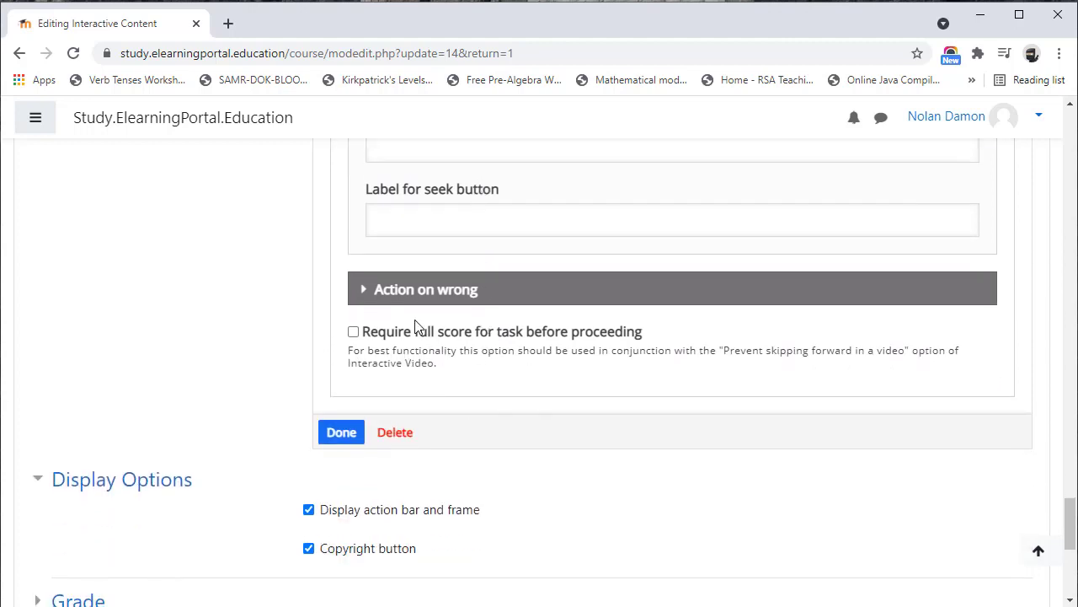
left_click(341, 434)
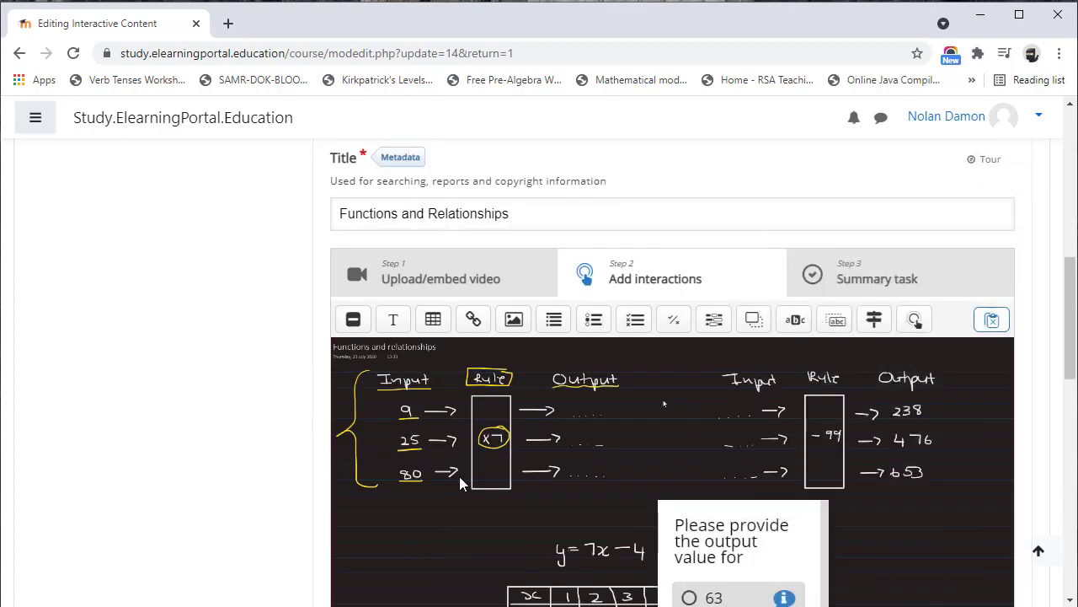
Move the multiple choice question up to the middle of the video frame, just below the Output heading
scroll(460, 476, "down", 2)
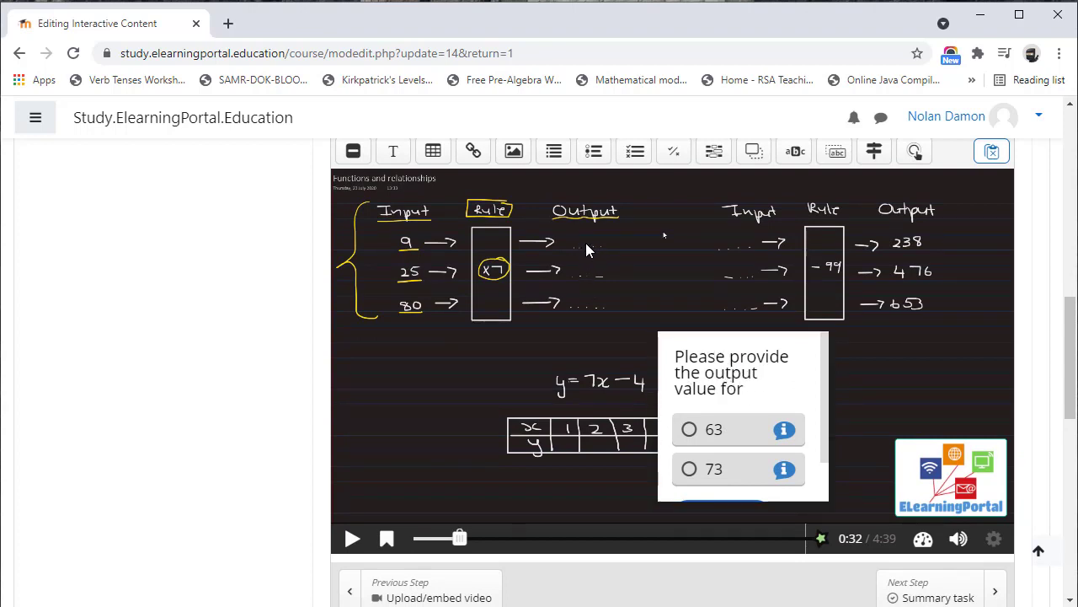
left_click(768, 384)
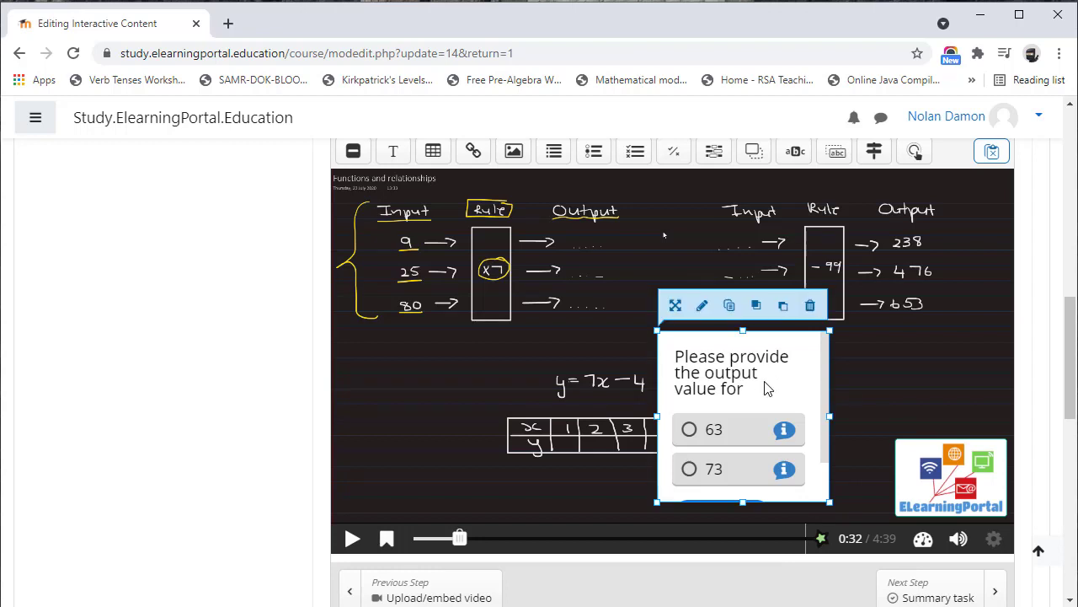
left_click_drag(764, 387, 668, 289)
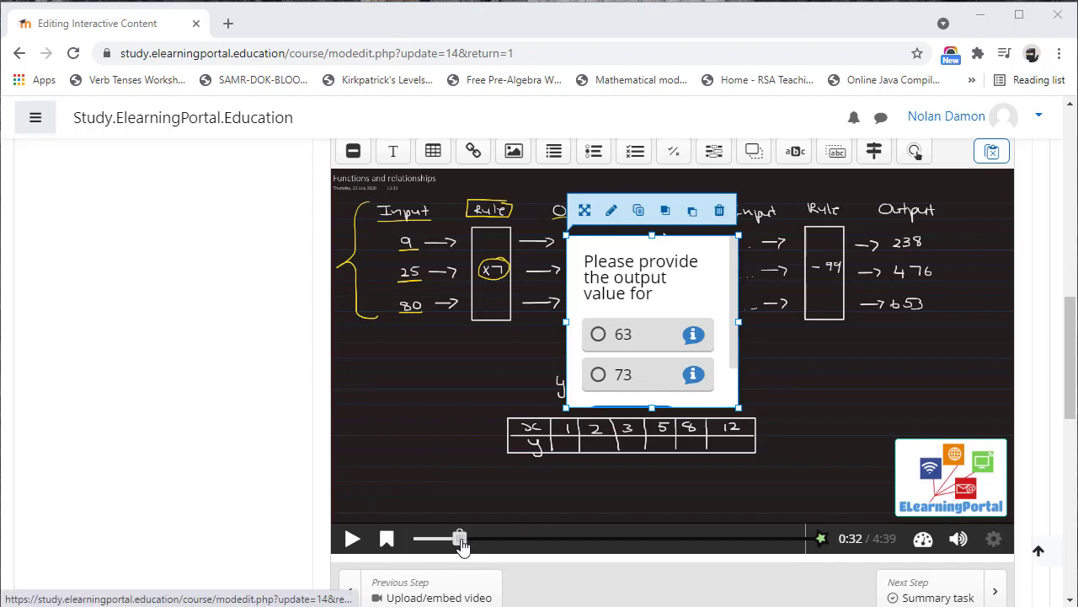
Play the video from 0:20 to preview the multiple choice question, try selecting answer 63, and rewind to 0:14
left_click_drag(460, 540, 439, 540)
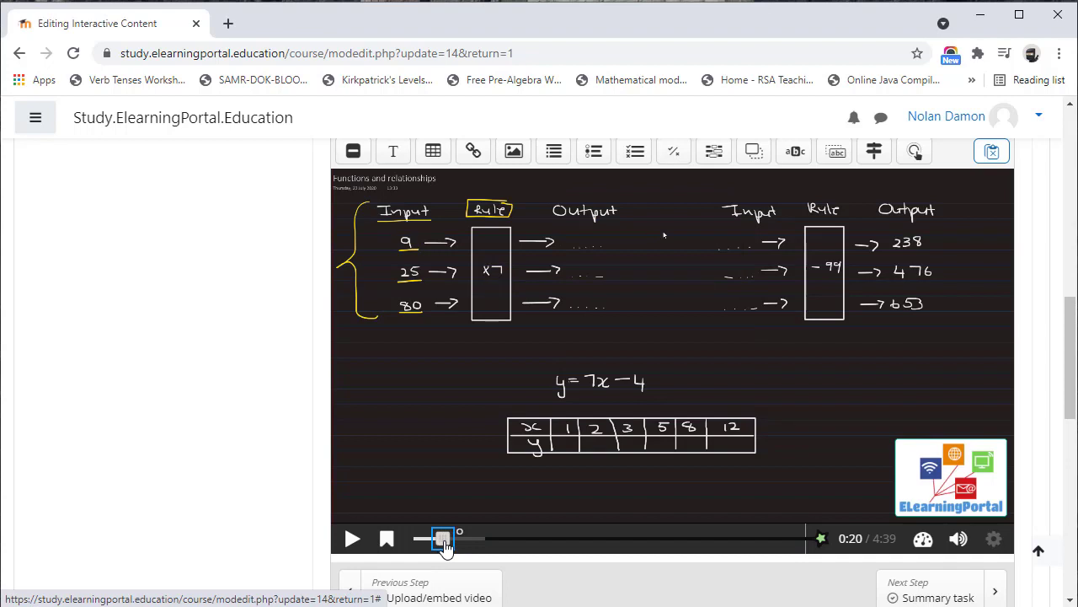
left_click(353, 542)
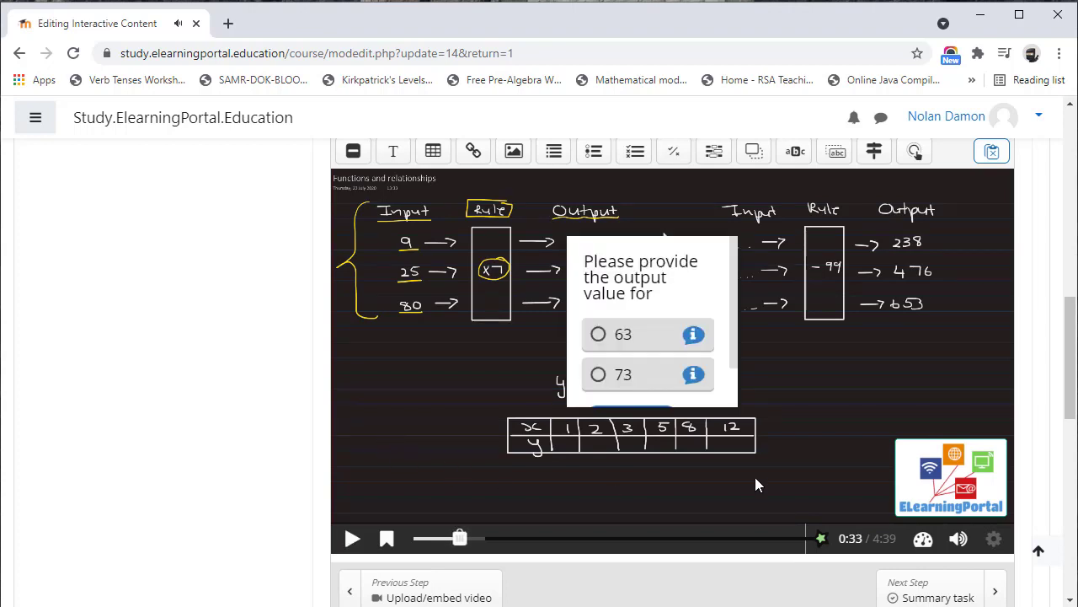
left_click(598, 337)
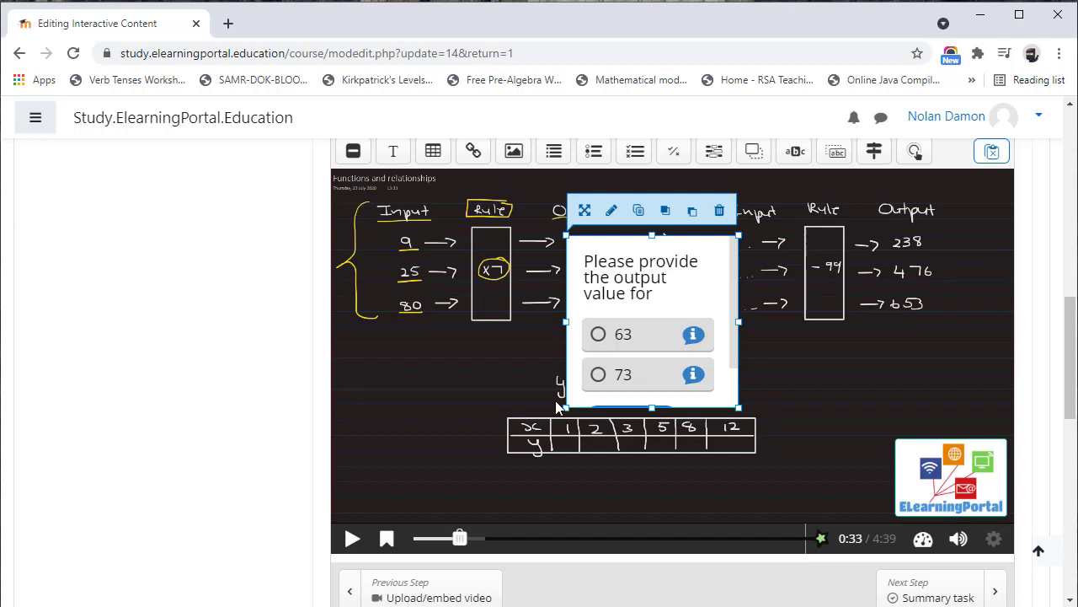
left_click_drag(459, 543, 433, 541)
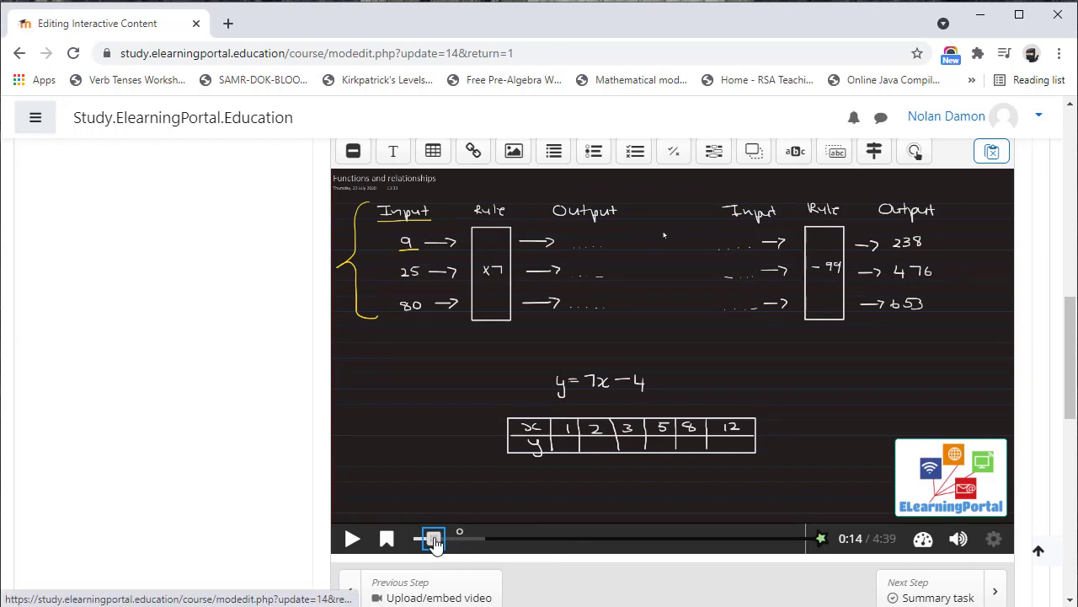
Add a second multiple choice interaction at 0:59 in the video, labelled "Functions and Relationship"
left_click_drag(433, 539, 498, 546)
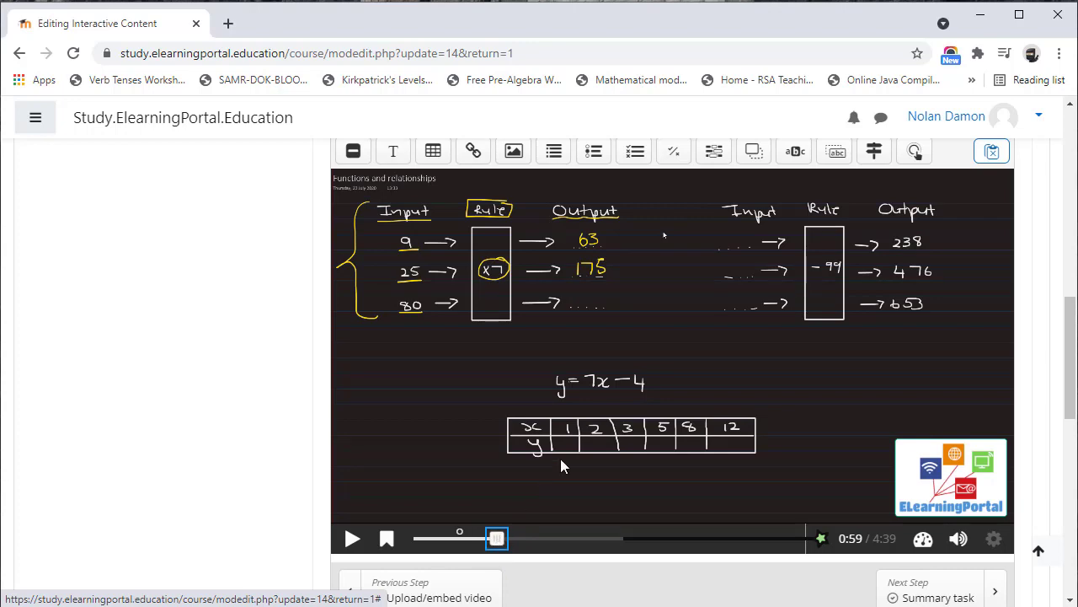
left_click(648, 158)
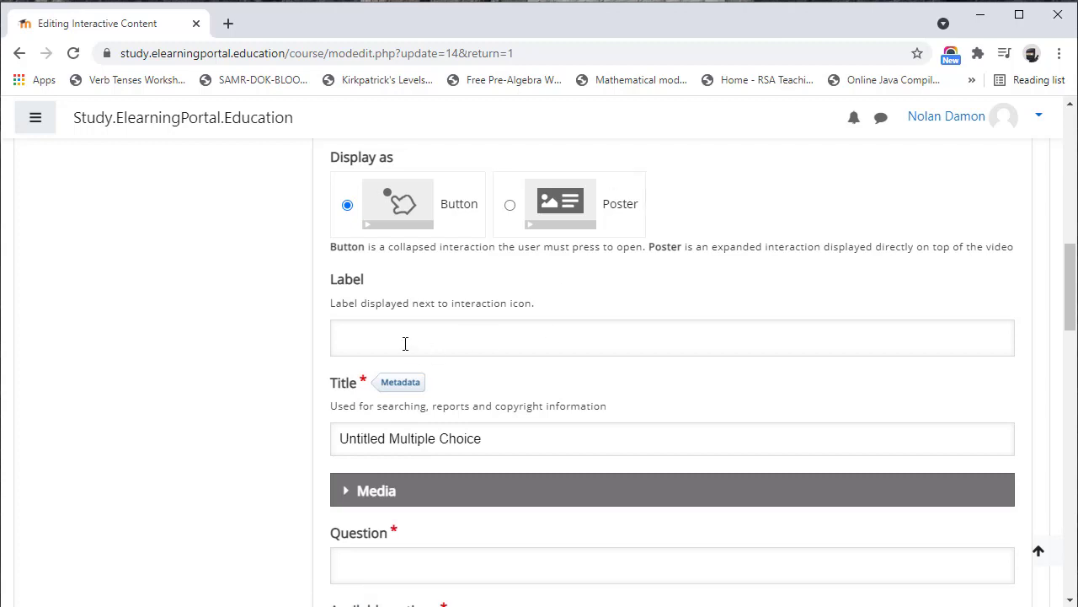
left_click(405, 343)
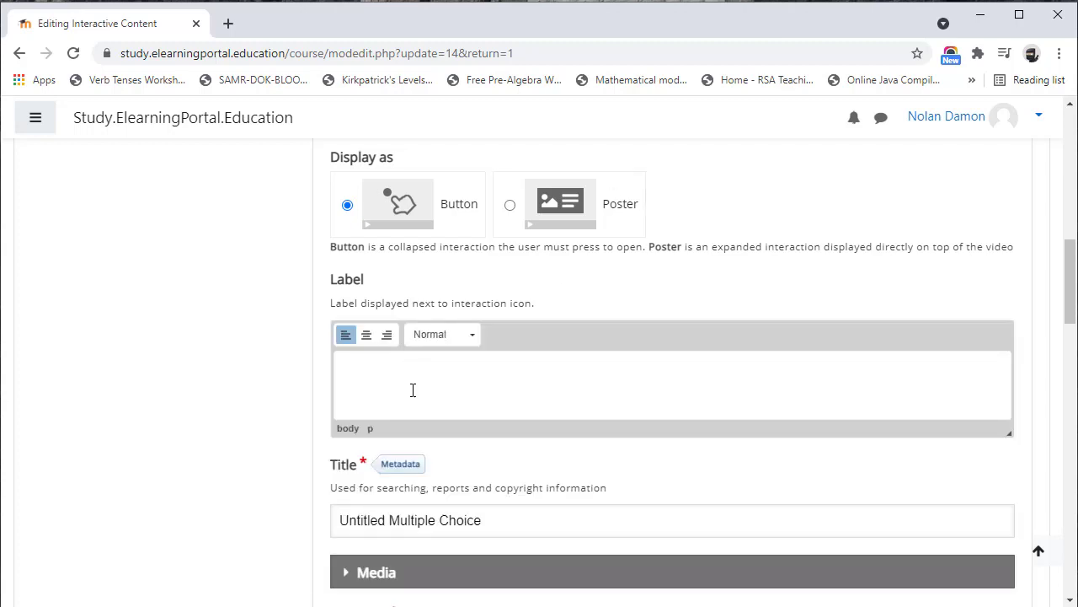
type("Functions and Relationship")
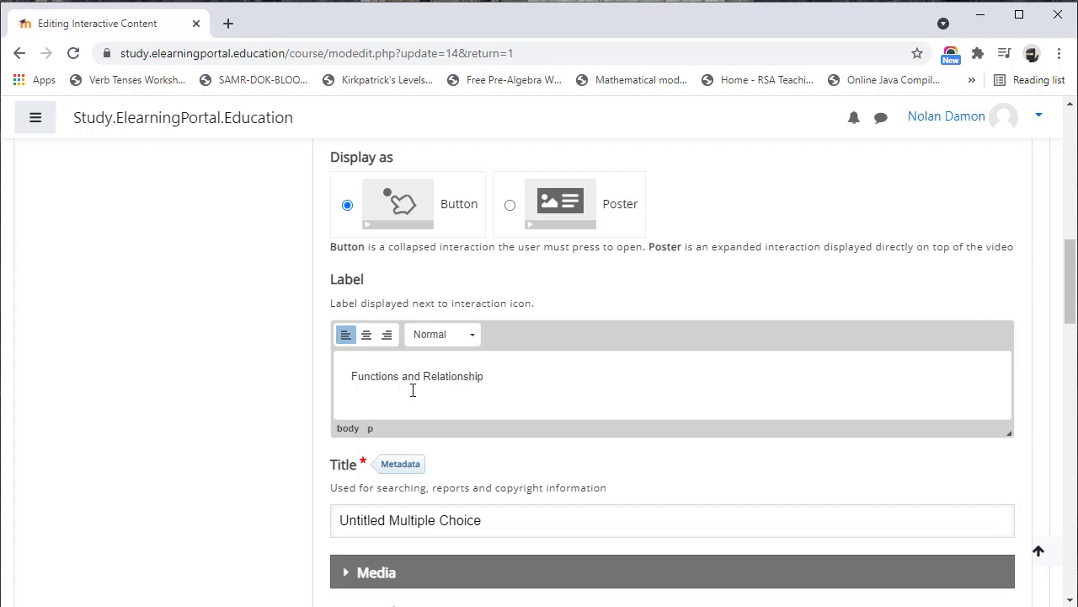
Replace the title of the new multiple choice interaction with "Provide the output value"
scroll(424, 391, "down", 1)
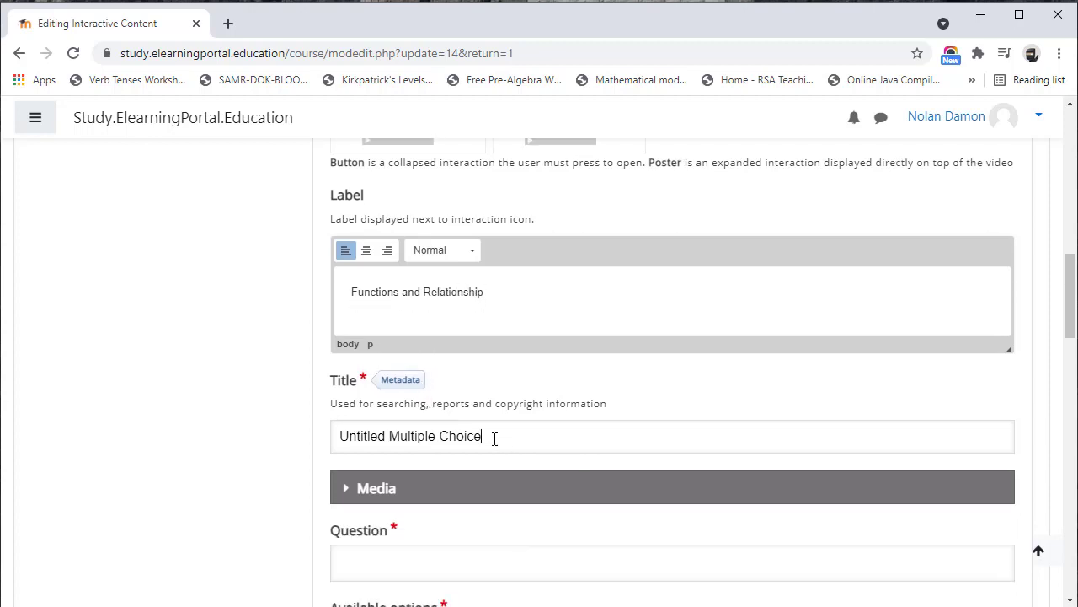
left_click_drag(494, 437, 327, 447)
type("P")
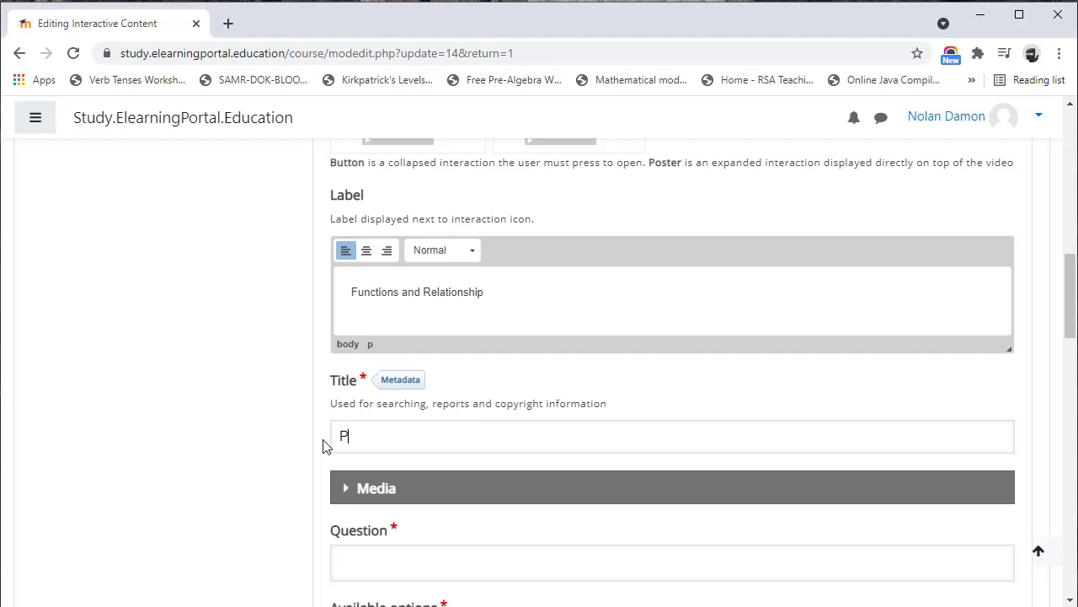
type("rovide the output")
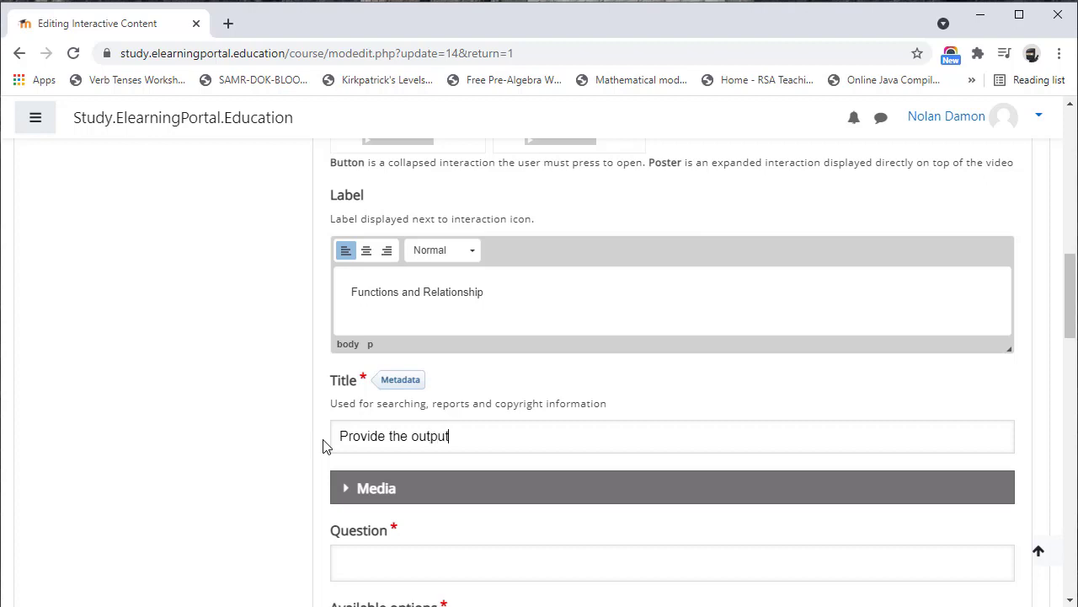
type(" value")
Copy the title "Provide the output value" into the question text
scroll(328, 449, "down", 2)
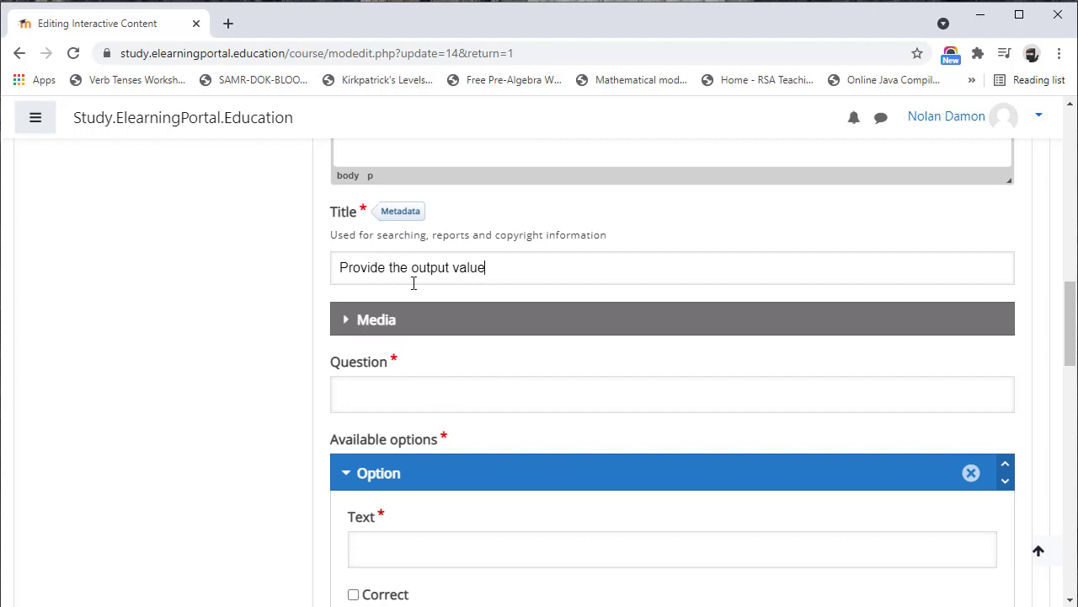
left_click_drag(501, 267, 314, 266)
key("ctrl+c")
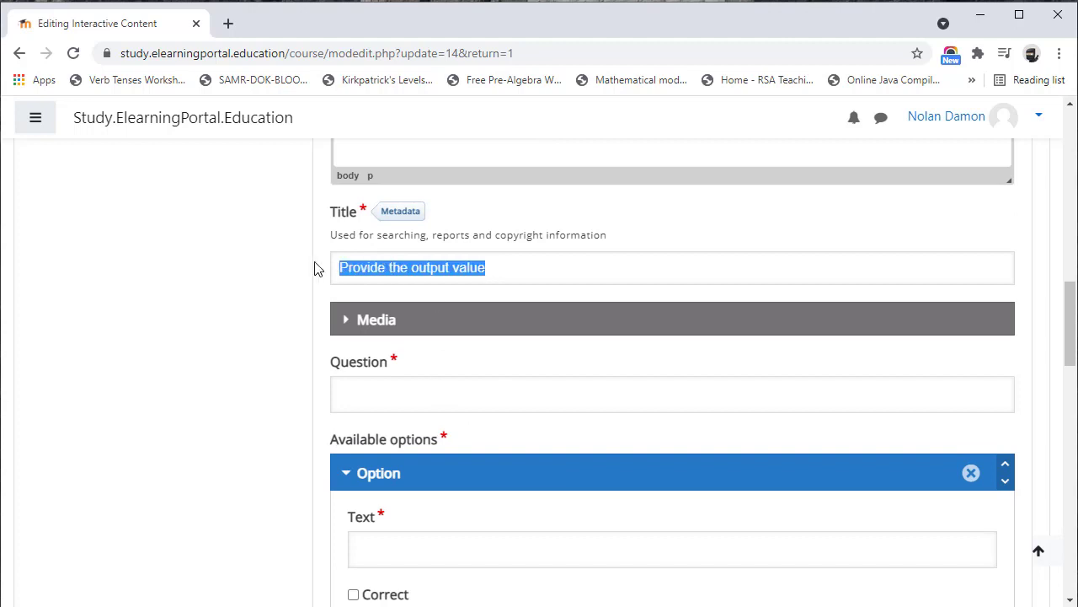
left_click(403, 384)
key("ctrl+v")
Fill in the first answer option with 560 and mark it as correct
scroll(438, 463, "down", 1)
left_click(399, 485)
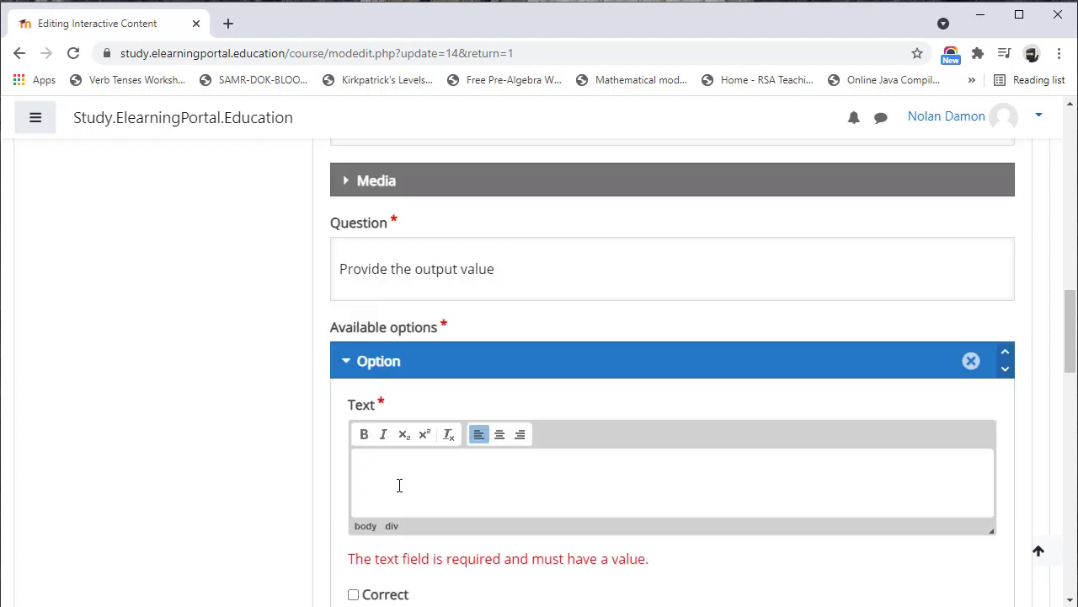
type("560")
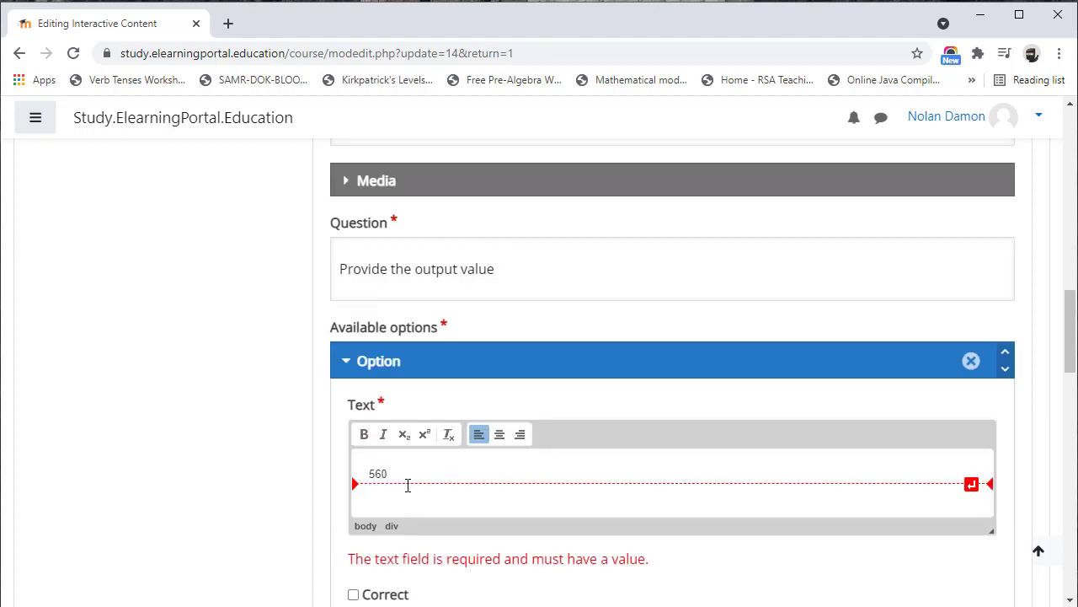
scroll(407, 483, "down", 2)
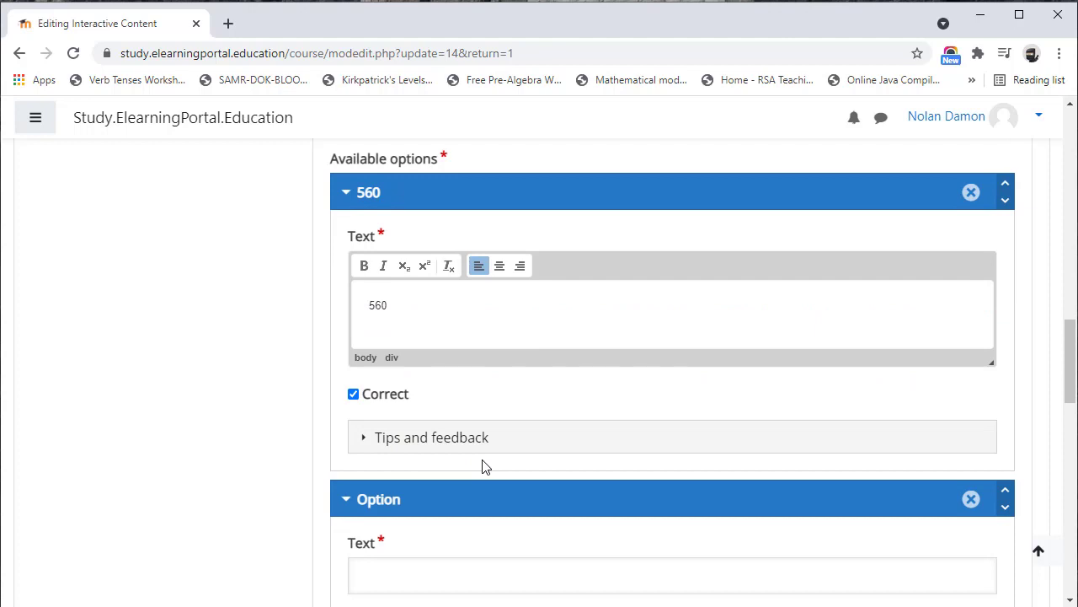
Set the tip text of the 560 option to "Well Done!!!"
scroll(483, 467, "down", 1)
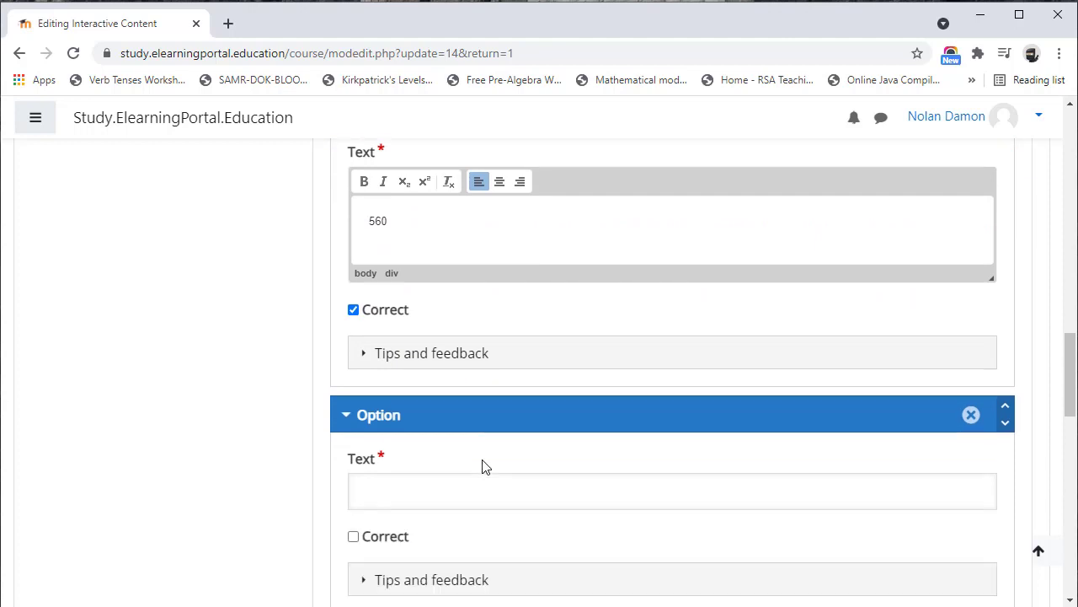
left_click(363, 354)
left_click(384, 454)
scroll(393, 413, "down", 2)
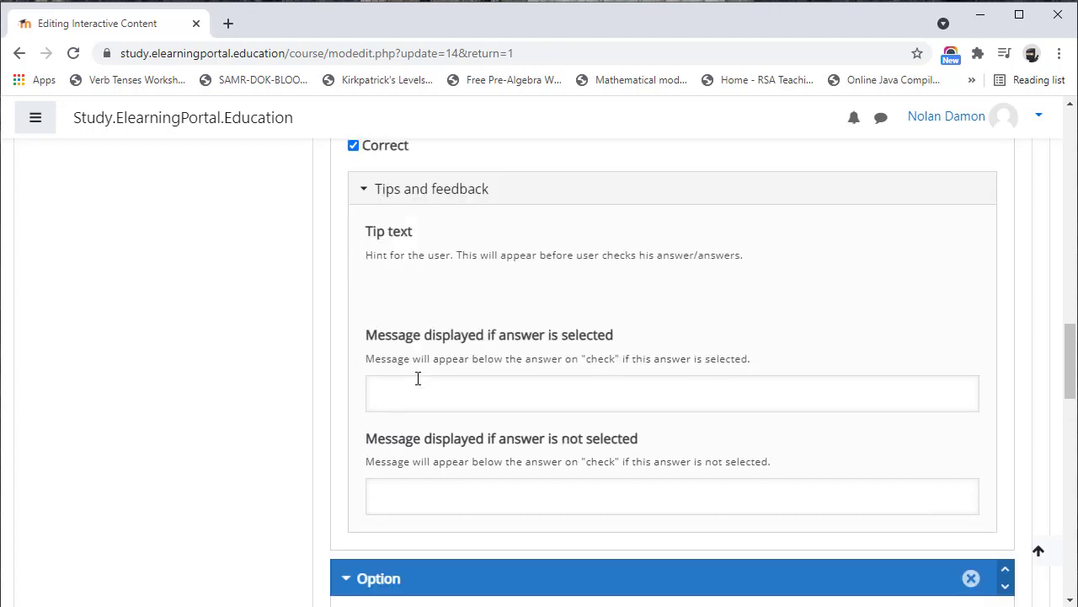
type("Well")
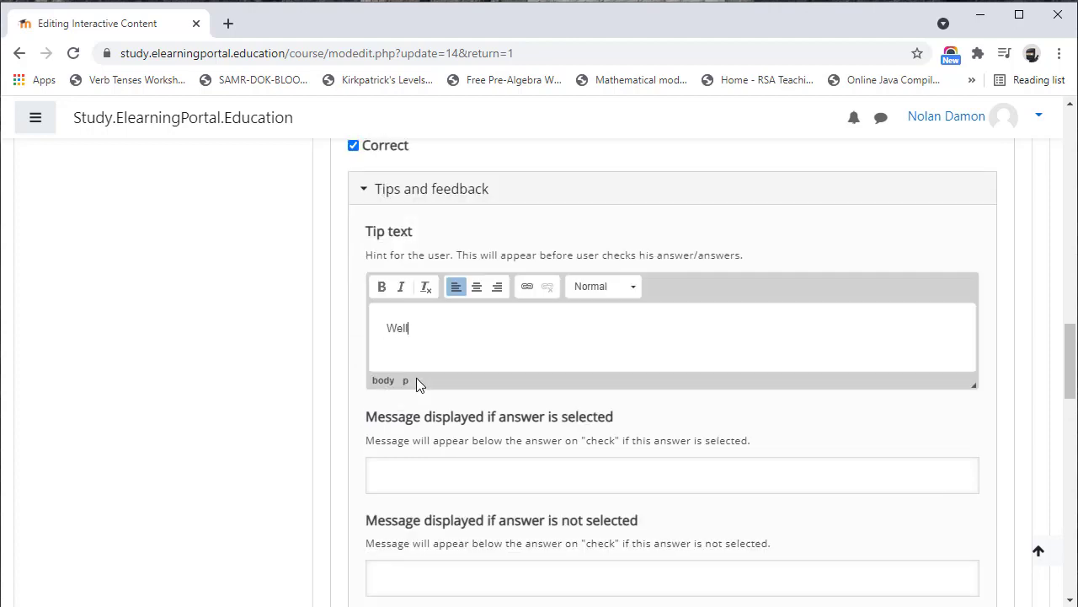
type(" Done!!!")
Set the 560 option's selected message to "Well Done!!!" and its not-selected message to "This is incorrect!! Try again."
left_click_drag(464, 332, 347, 337)
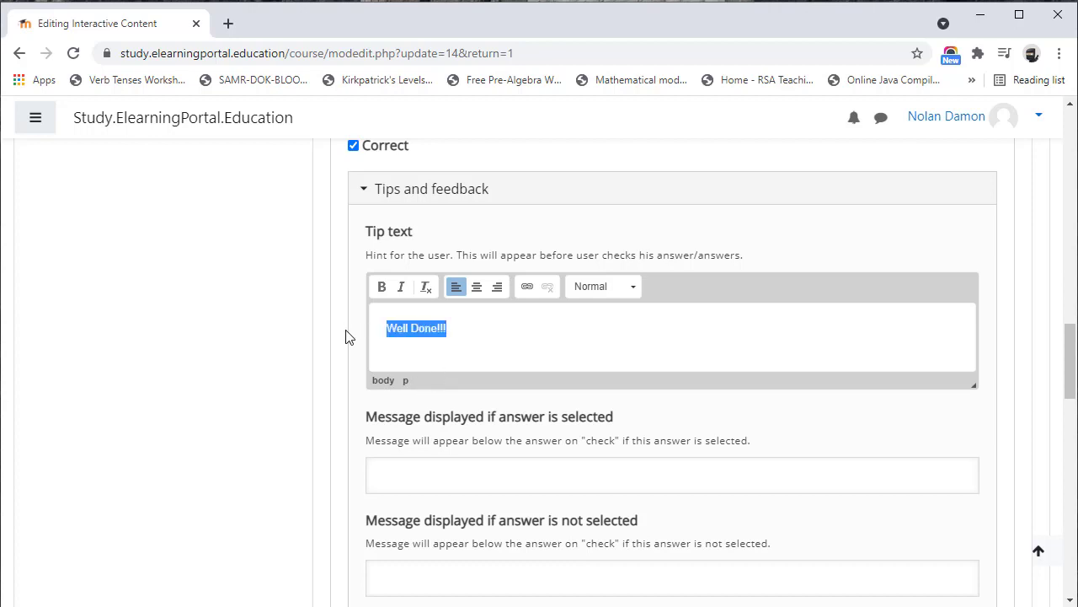
key("ctrl+c")
left_click(441, 469)
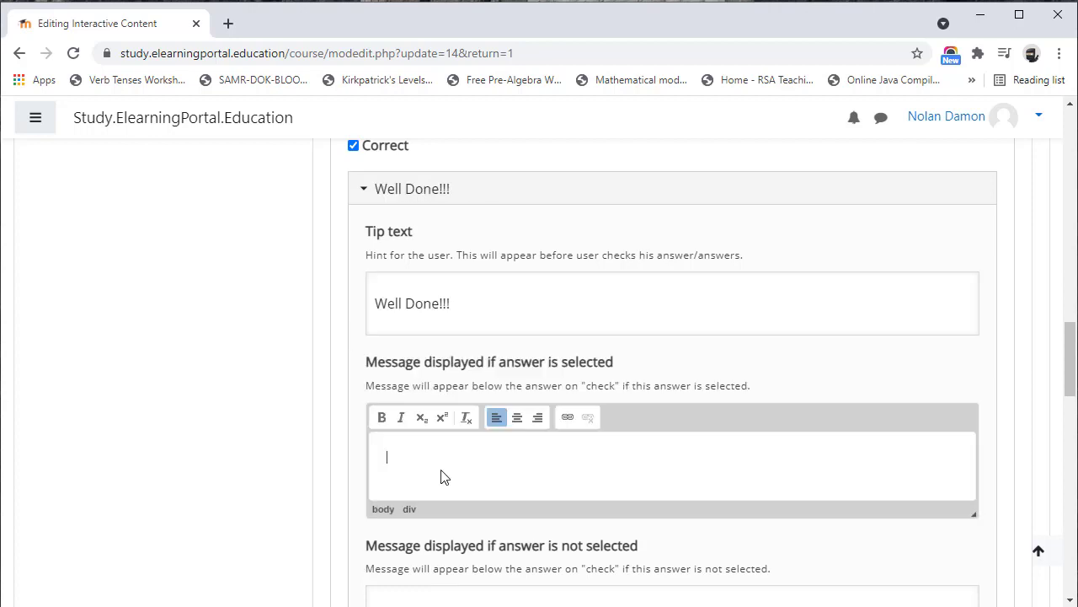
key("ctrl+v")
scroll(443, 515, "down", 2)
left_click(438, 434)
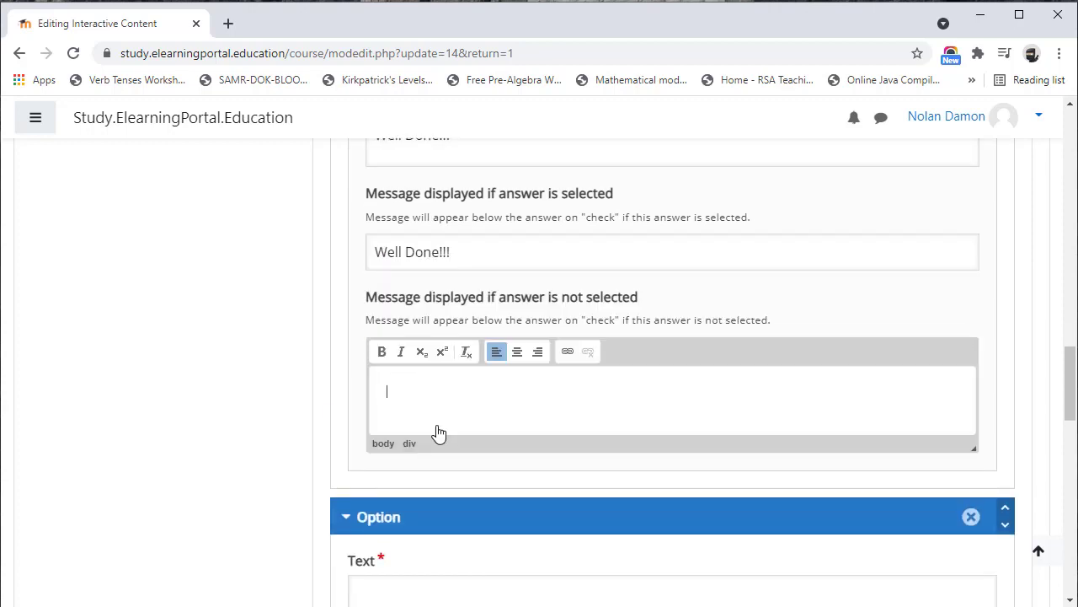
type("This is incorrect!! Try again.")
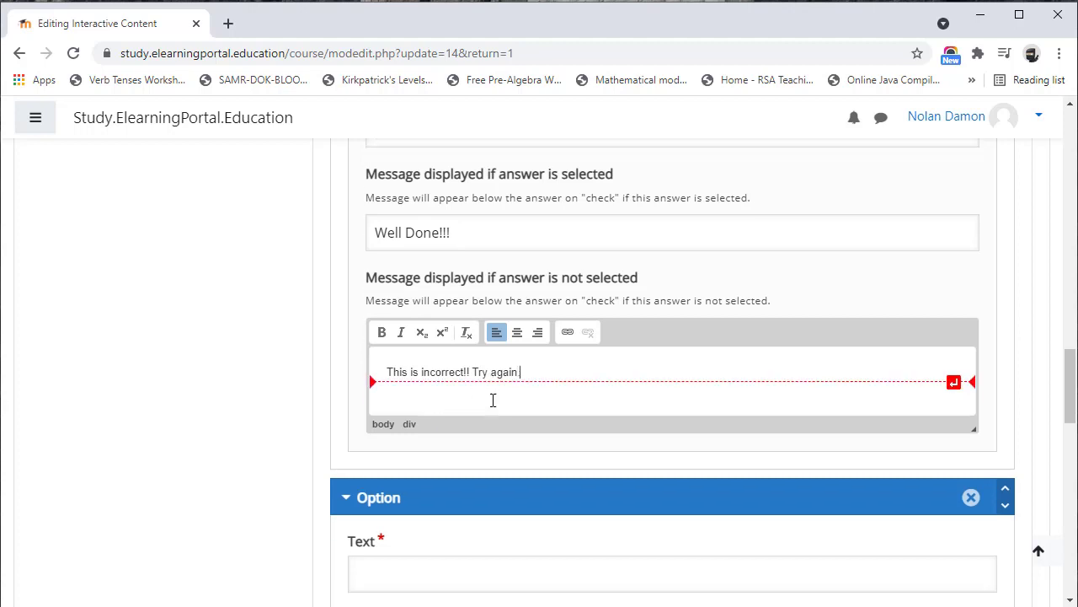
Fill in the second answer option with 650, not marked as correct, and expand its tips and feedback
scroll(494, 400, "down", 4)
left_click(423, 336)
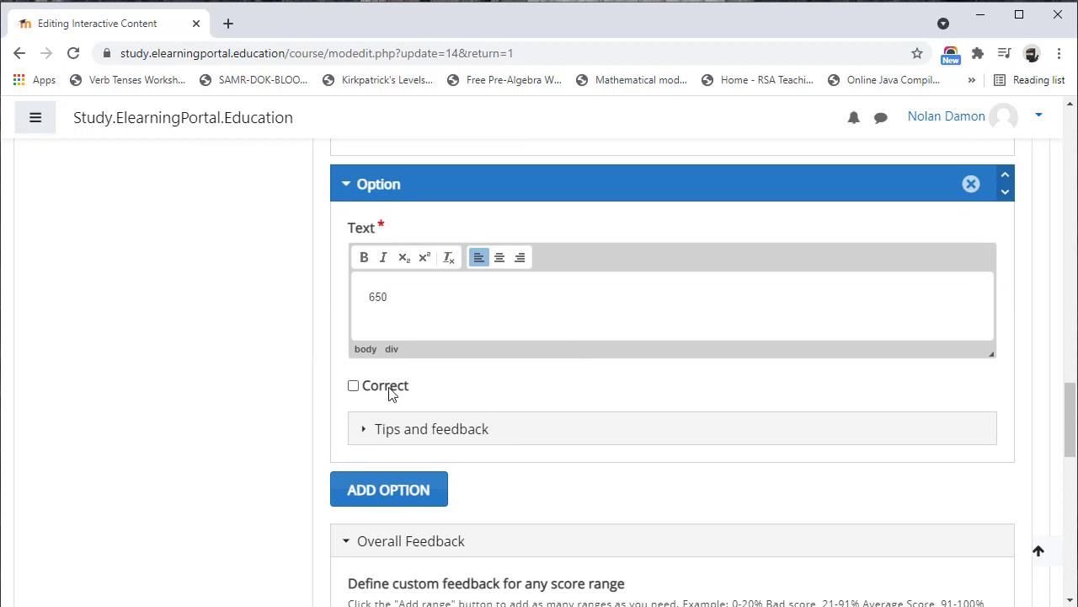
scroll(391, 393, "down", 1)
left_click(380, 352)
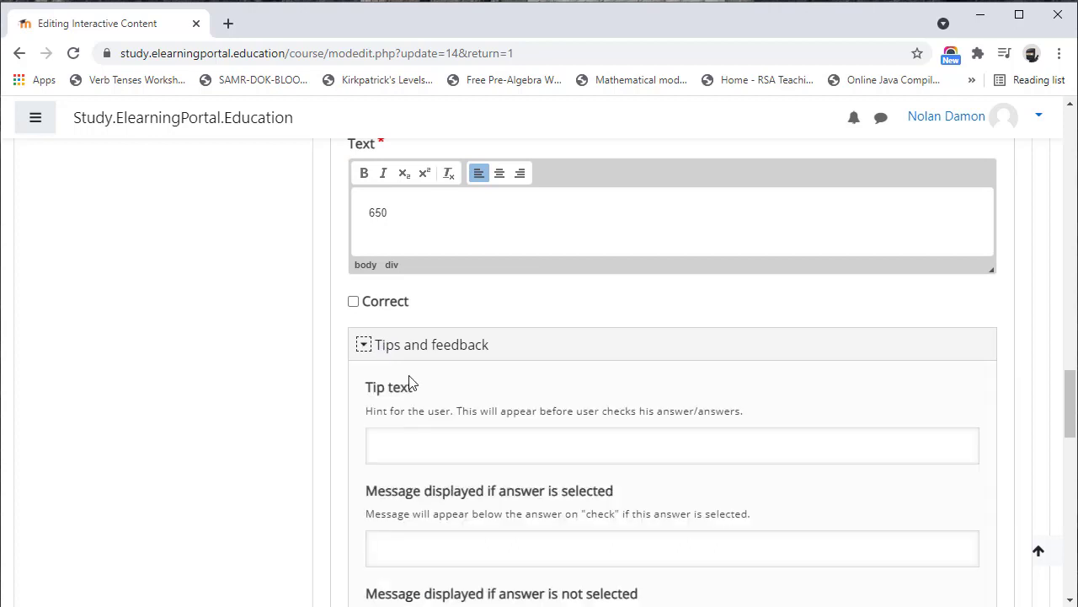
Review the overall feedback range and the behavioural settings of the second multiple choice question
scroll(403, 383, "down", 4)
scroll(403, 373, "down", 2)
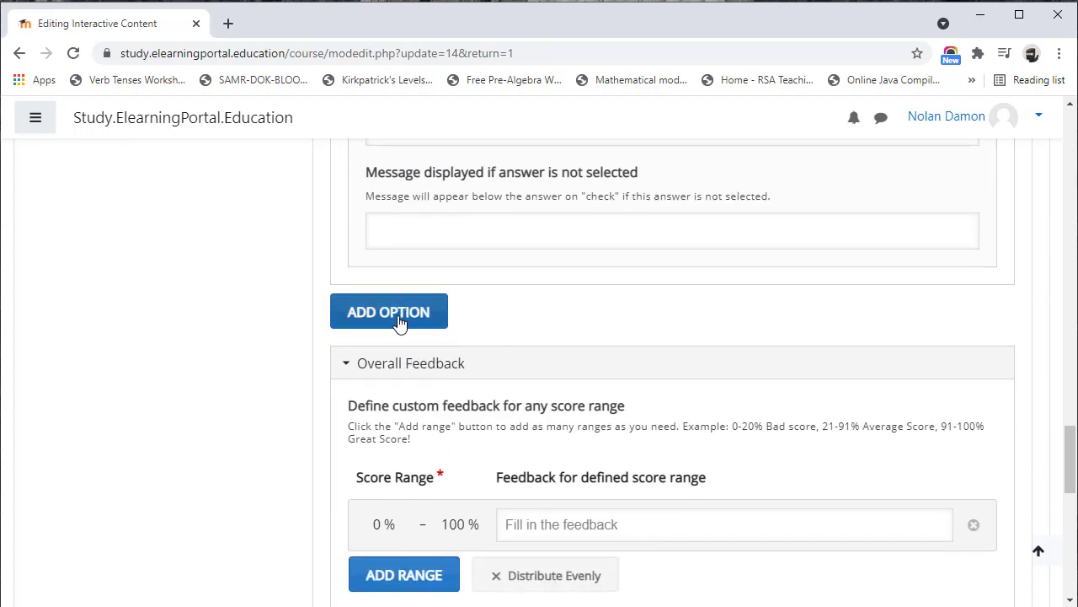
scroll(400, 323, "down", 3)
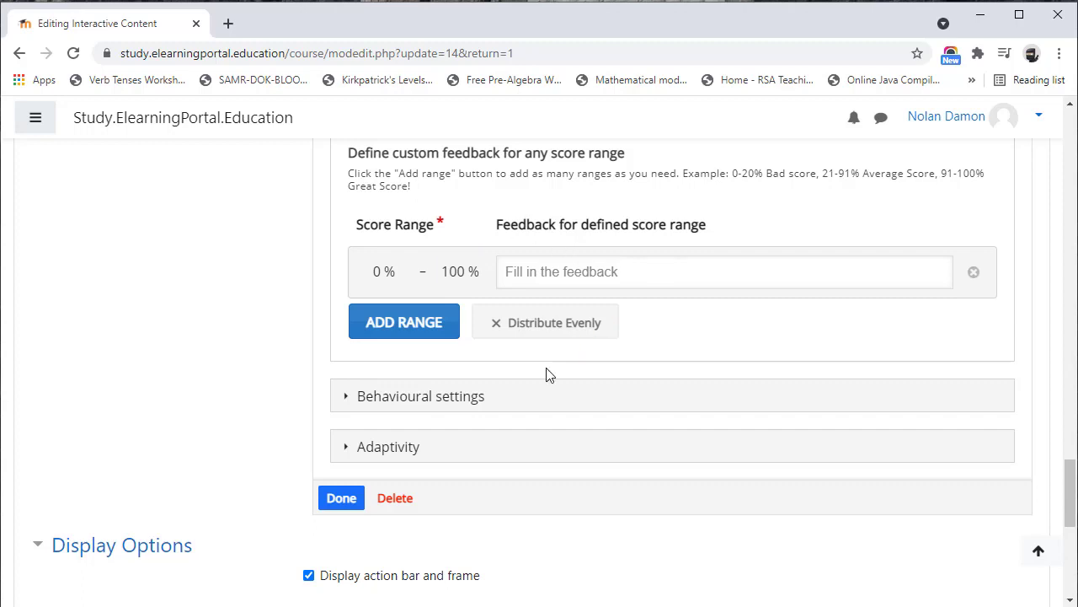
scroll(548, 373, "down", 2)
left_click(346, 227)
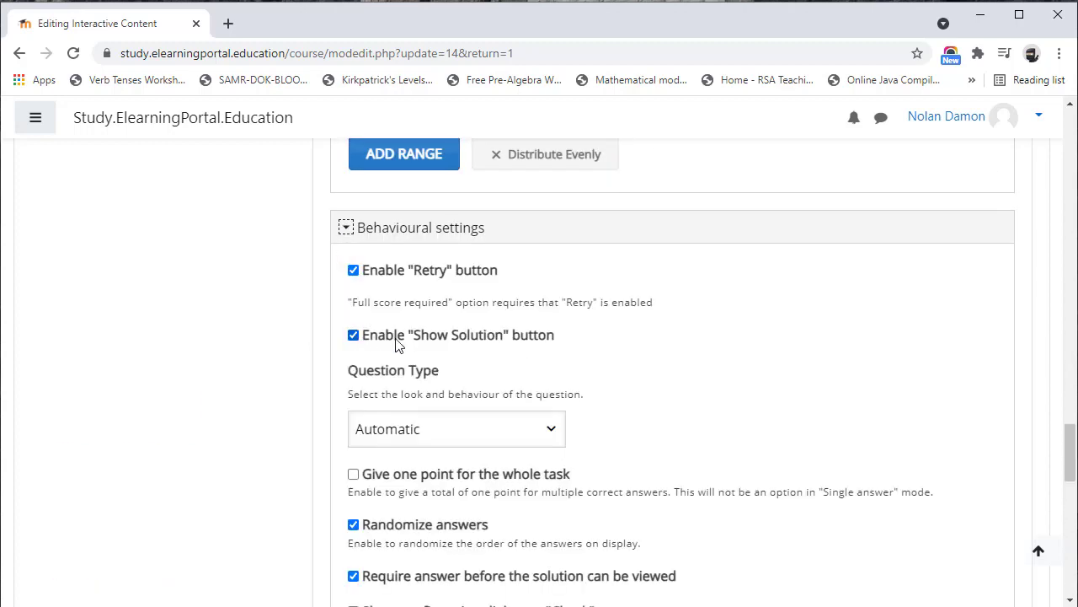
scroll(399, 345, "down", 1)
scroll(417, 404, "down", 1)
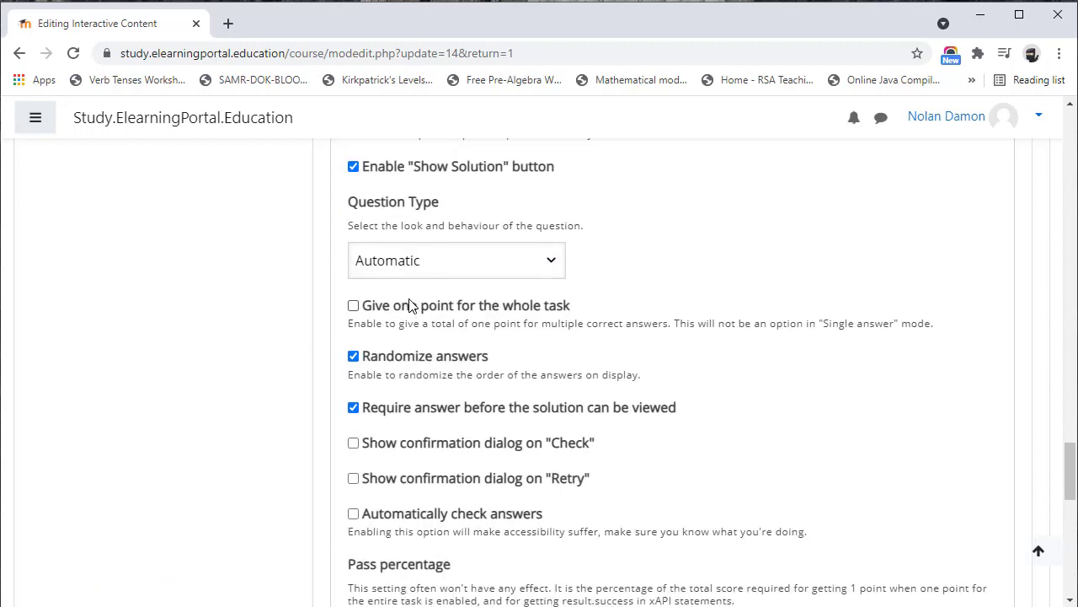
scroll(410, 390, "down", 1)
Set the second multiple choice interaction to display as a poster
scroll(414, 416, "up", 10)
scroll(414, 417, "up", 15)
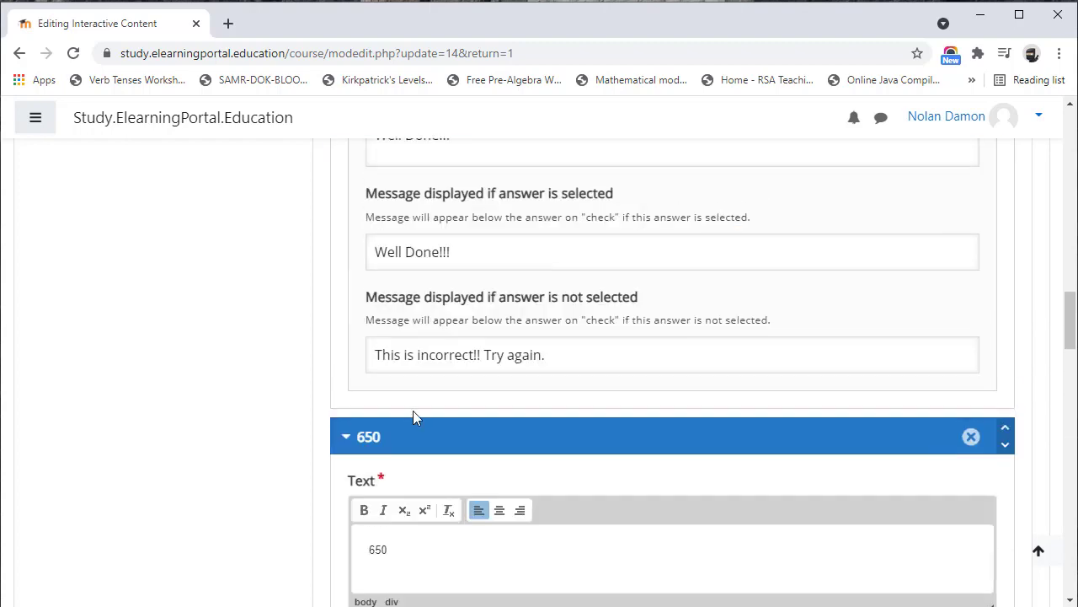
scroll(414, 416, "up", 4)
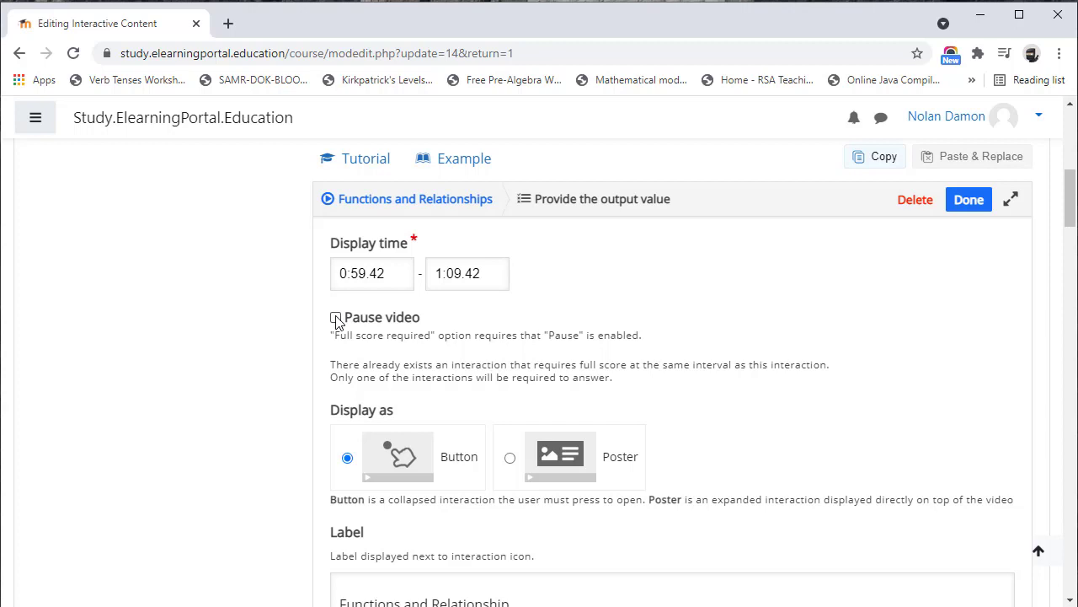
left_click(511, 459)
scroll(513, 462, "down", 5)
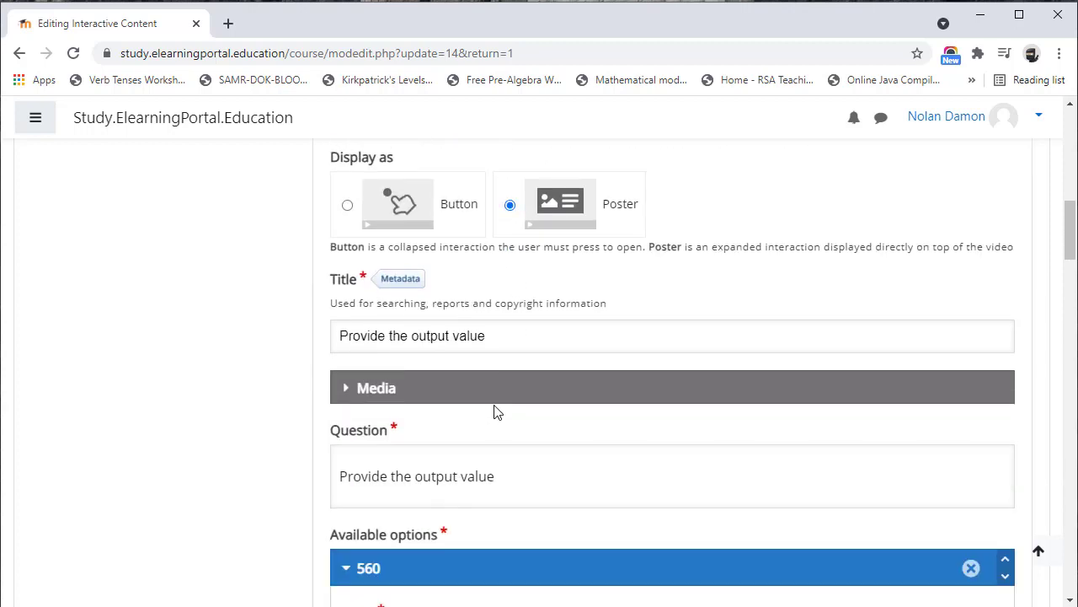
Finish editing the second multiple choice interaction and return to the video's interaction editor
scroll(512, 385, "down", 15)
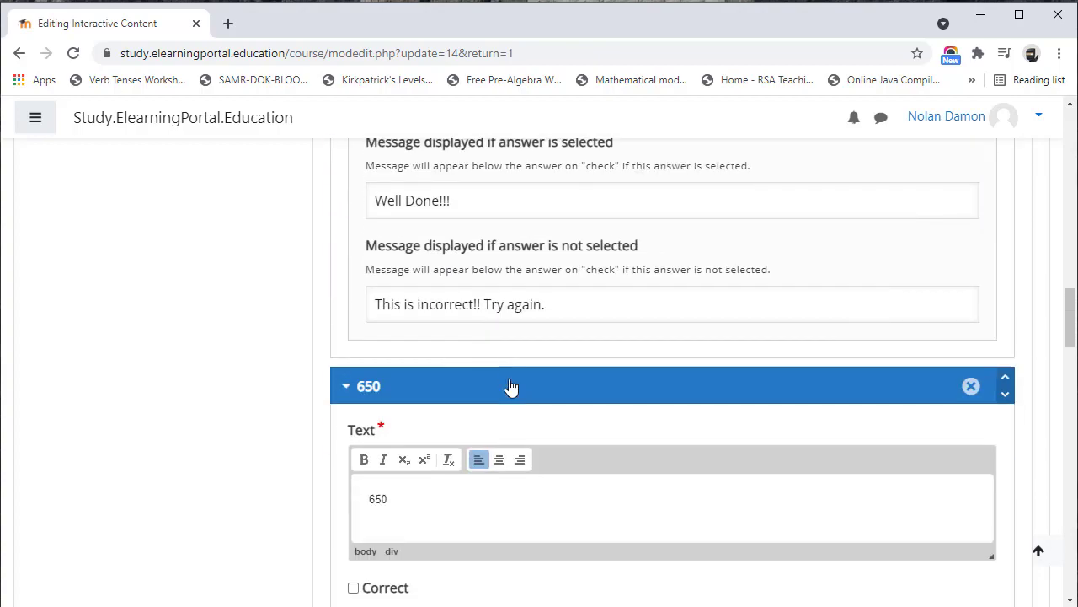
scroll(510, 385, "down", 15)
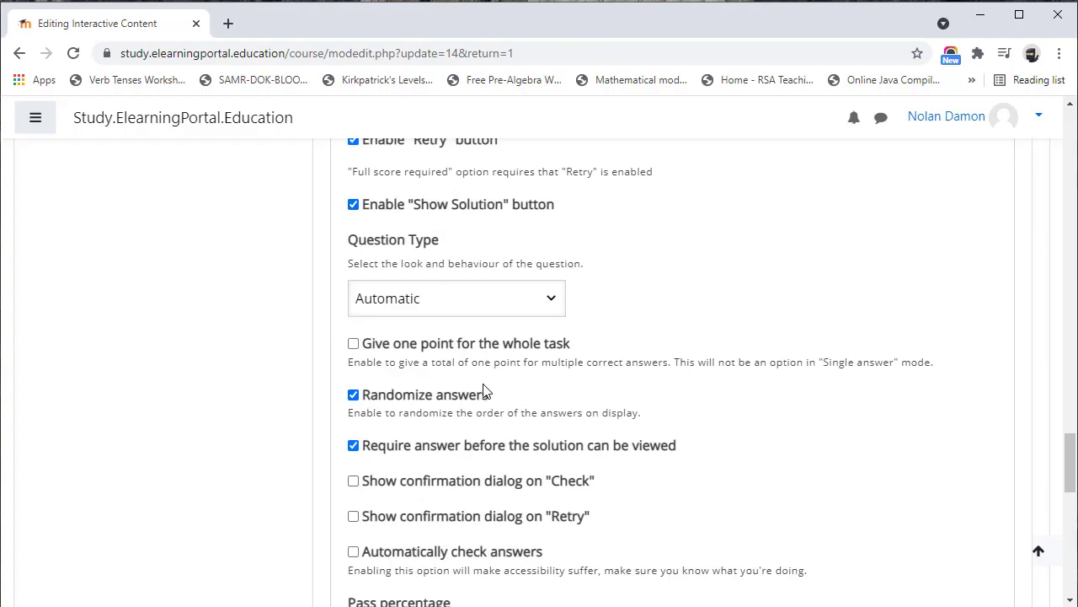
scroll(388, 361, "up", 2)
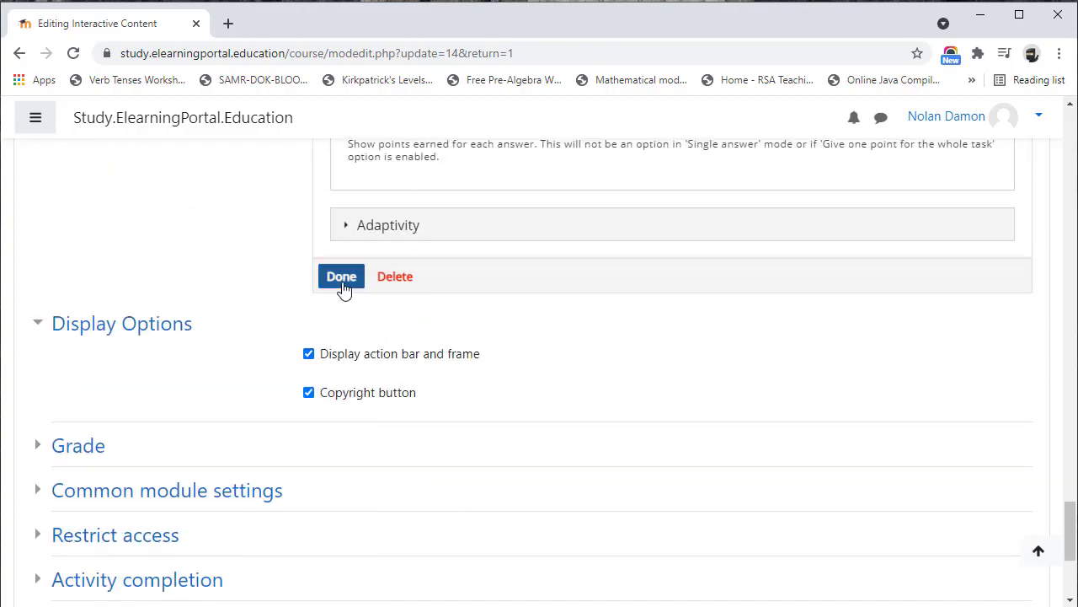
left_click(342, 284)
Enlarge the 560/650 question poster at 0:59 so that its whole Check button fits inside the frame
scroll(455, 511, "down", 1)
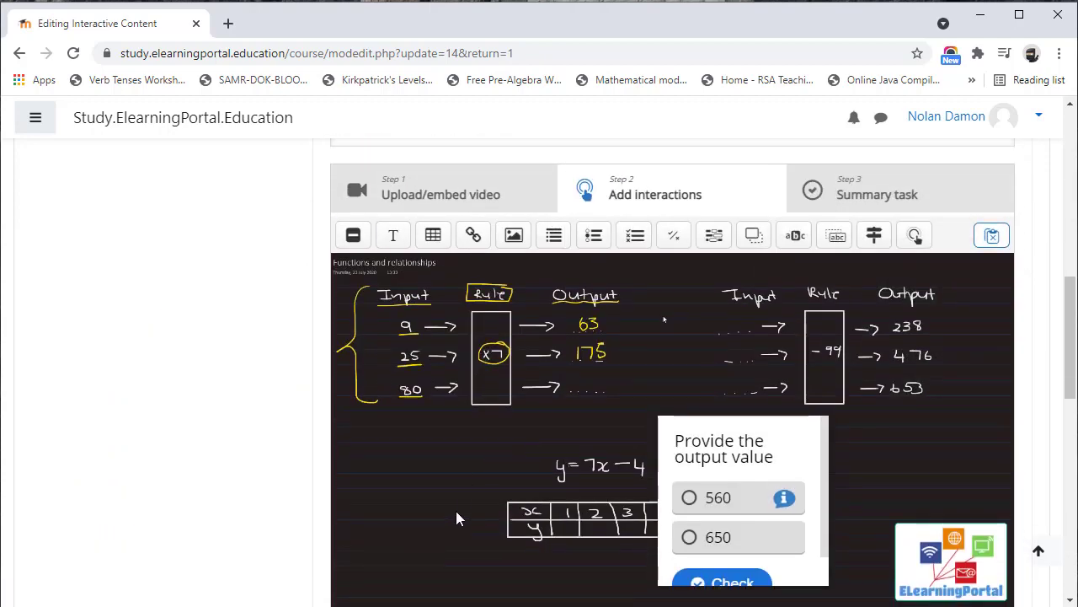
scroll(758, 394, "down", 2)
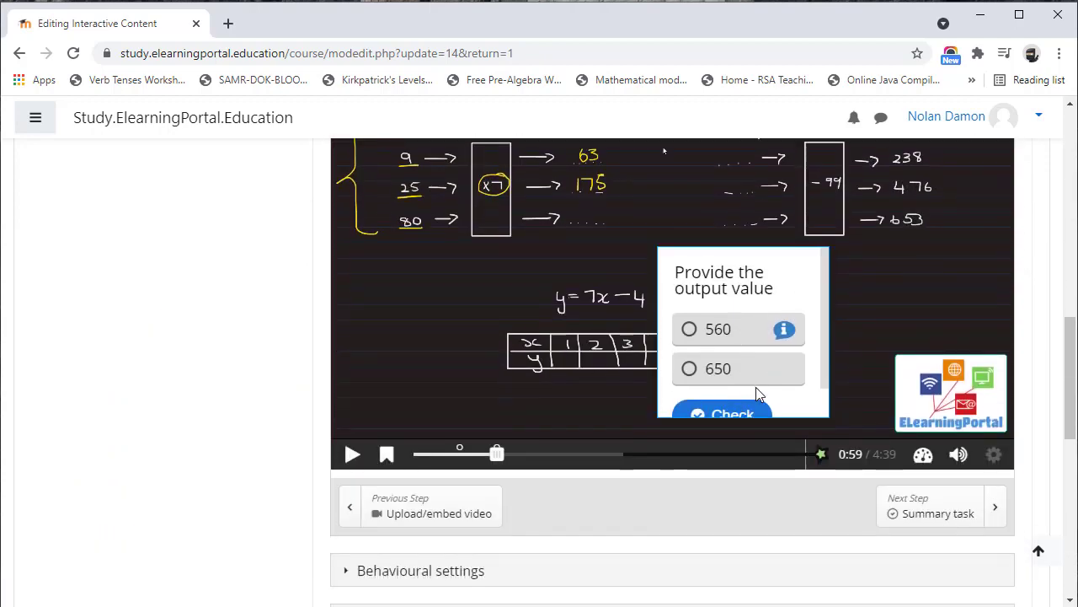
left_click(798, 357)
left_click_drag(827, 418, 840, 441)
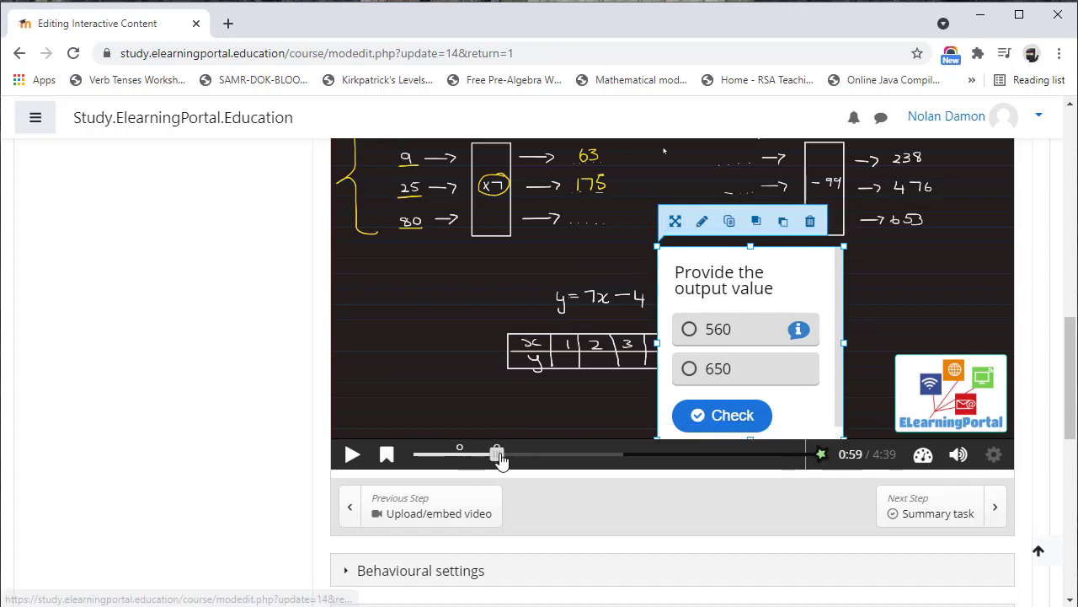
Enlarge the 63/73 question poster at 0:34 to fit its Check button, and rewind the video to 0:13
left_click_drag(496, 455, 466, 459)
left_click(665, 253)
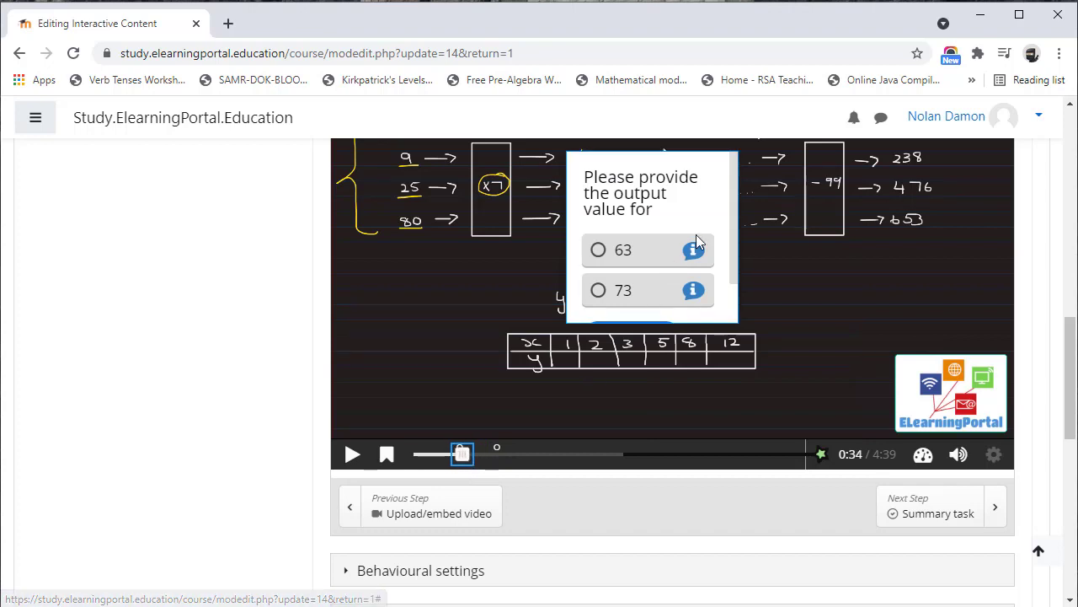
left_click_drag(739, 324, 763, 358)
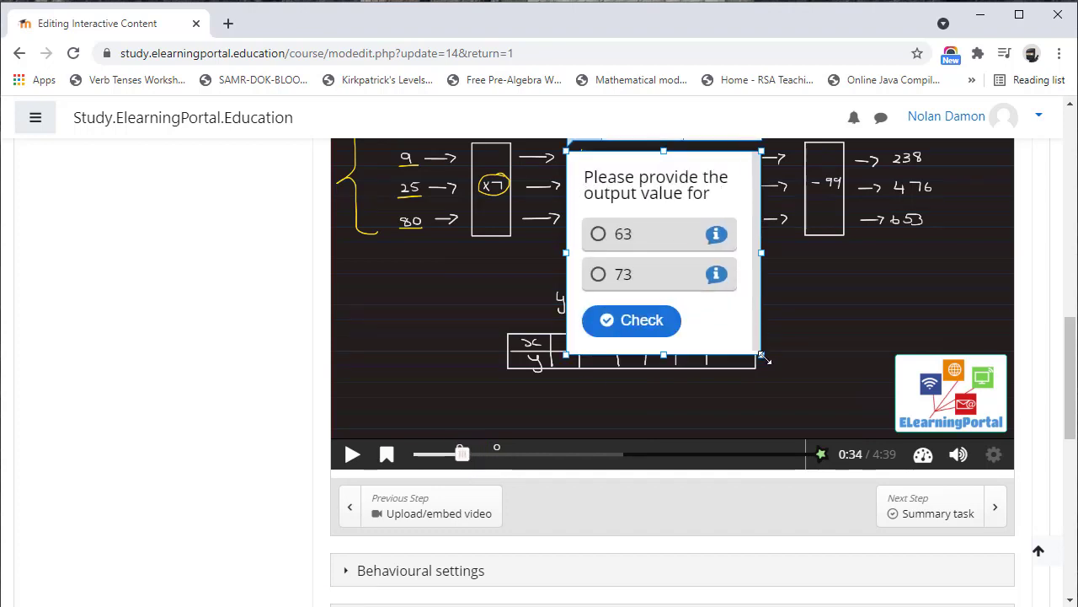
left_click(464, 459)
left_click_drag(462, 455, 431, 455)
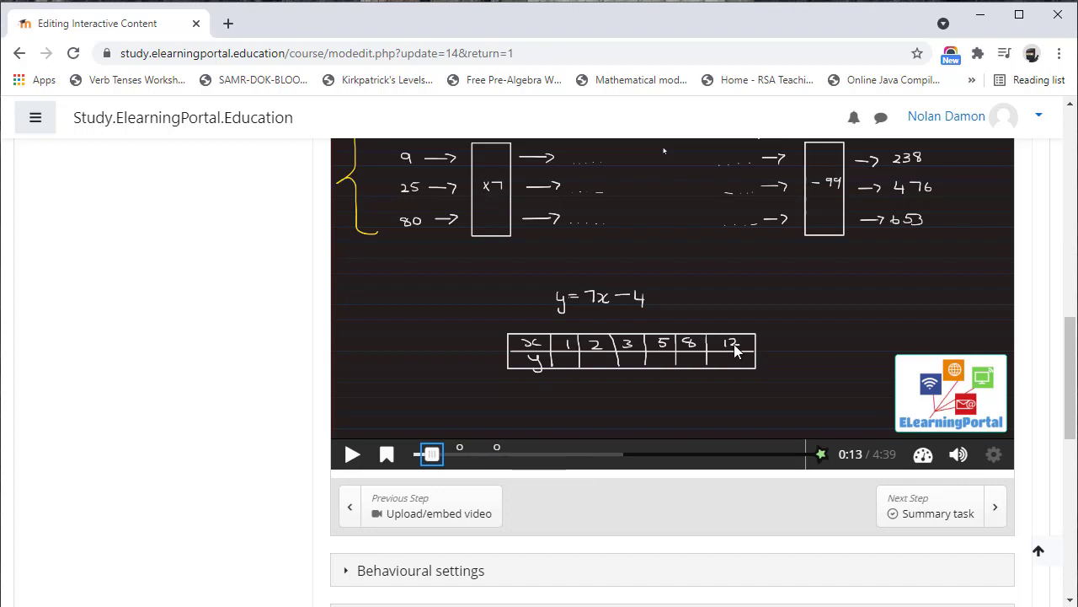
Review the interactive video's behavioural settings, text overrides and translations, and grade options
scroll(739, 331, "up", 1)
scroll(739, 331, "down", 2)
scroll(739, 338, "down", 3)
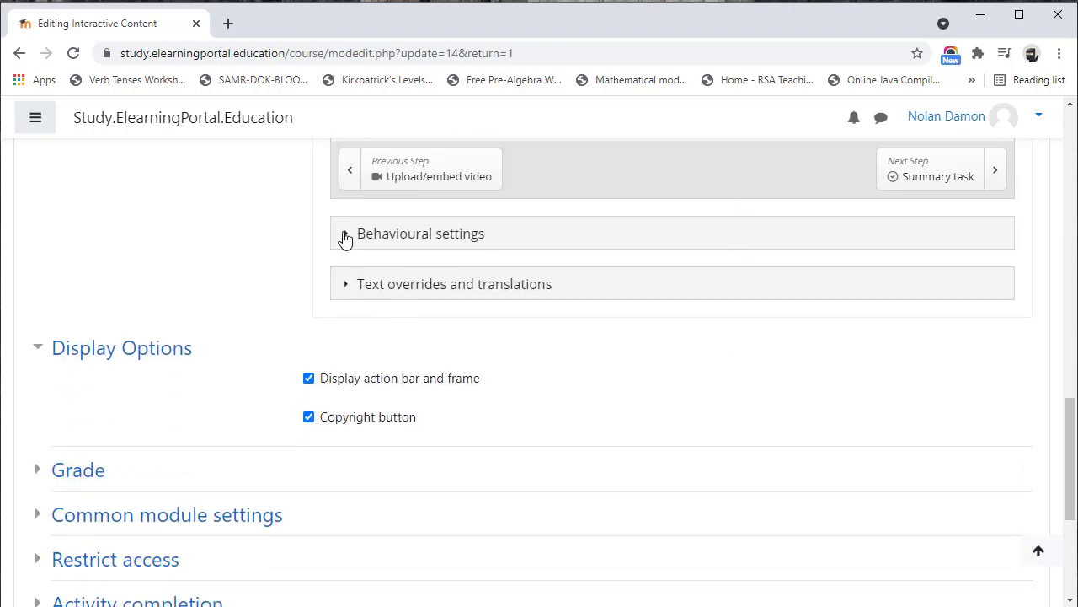
left_click(346, 234)
scroll(539, 365, "down", 3)
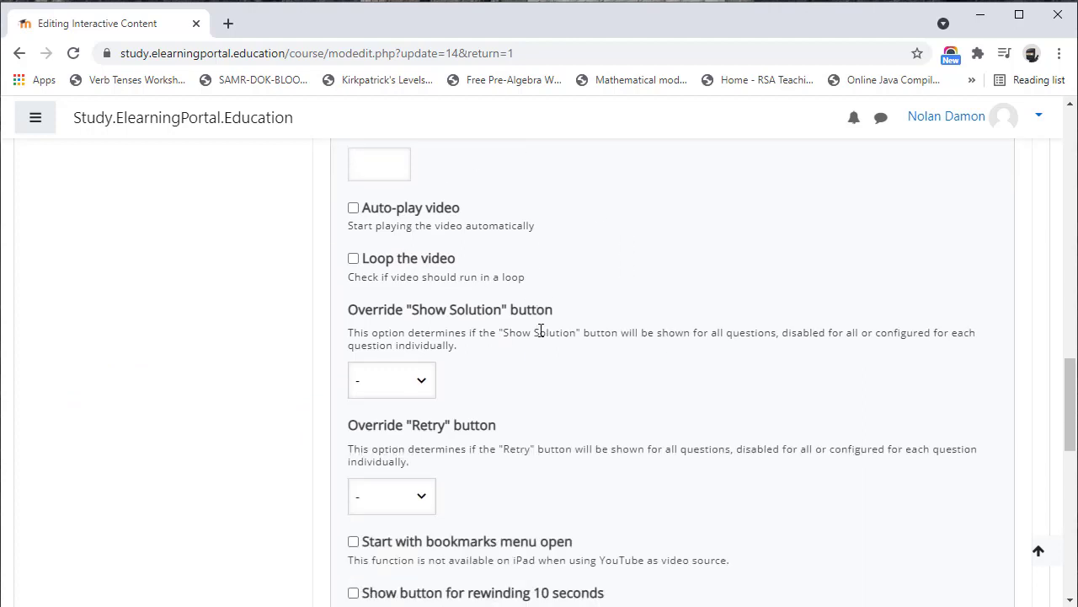
scroll(544, 372, "down", 4)
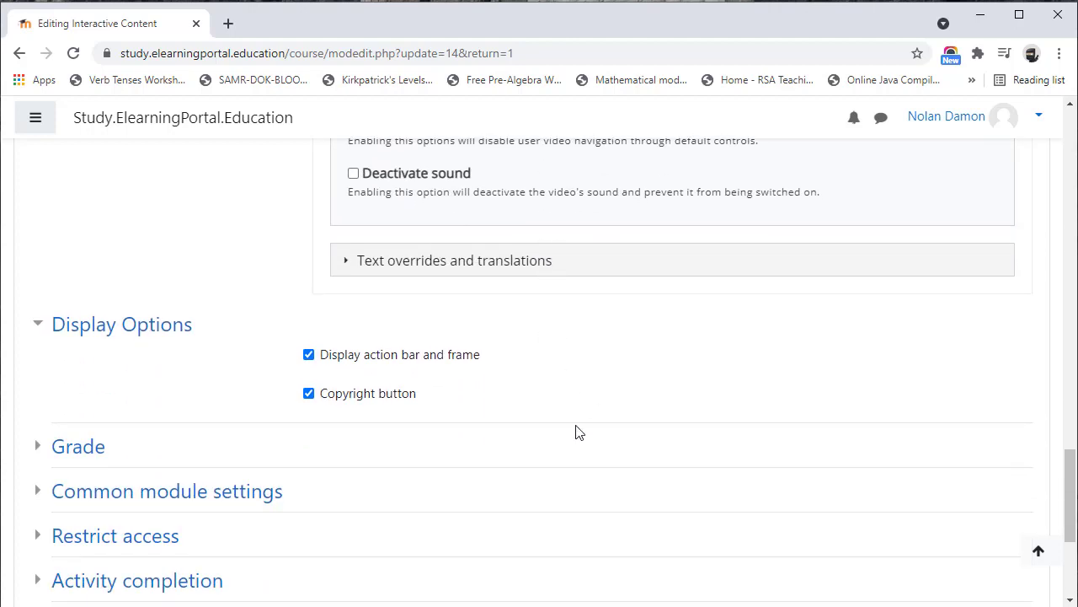
left_click(346, 263)
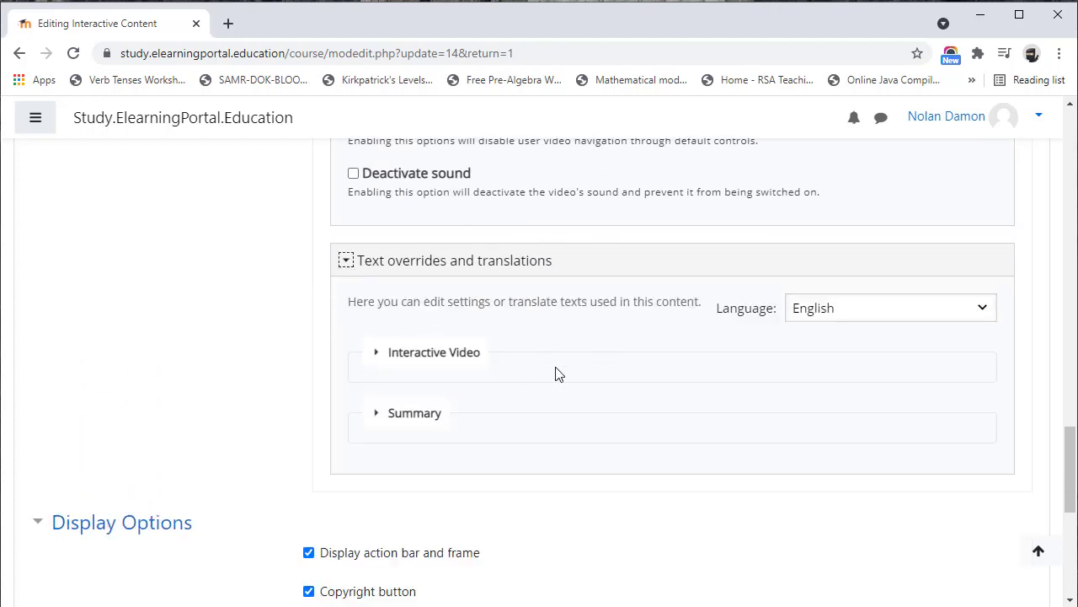
scroll(590, 425, "up", 4)
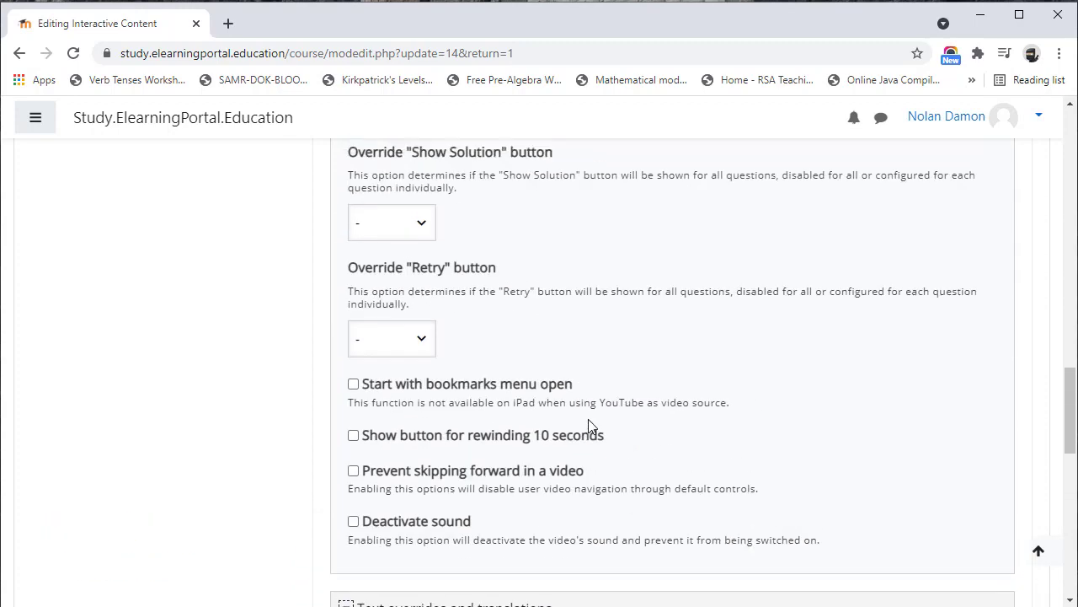
scroll(590, 425, "up", 2)
scroll(589, 417, "down", 6)
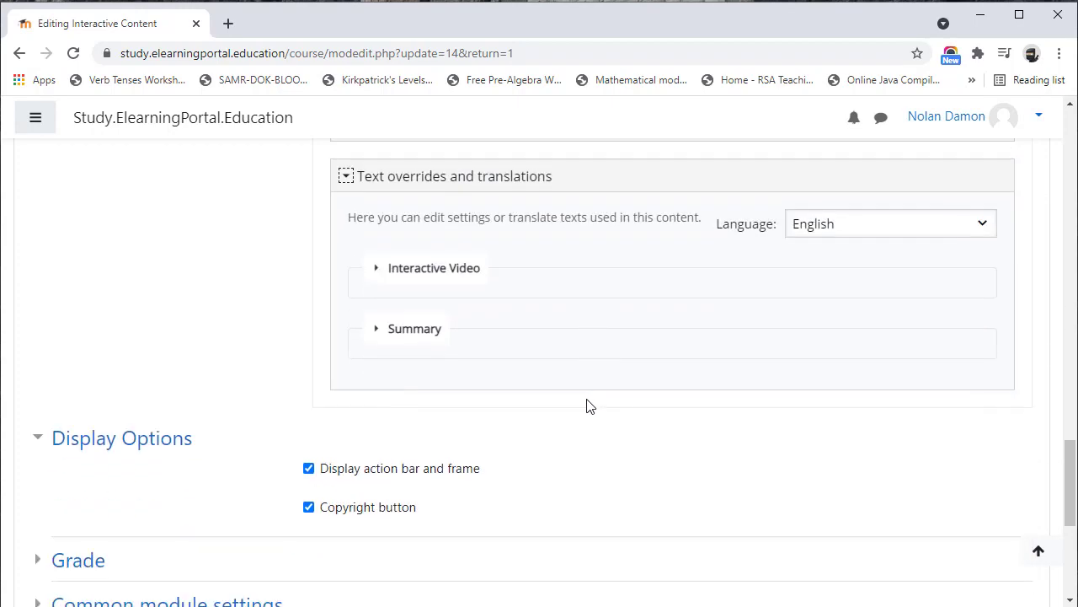
scroll(590, 406, "down", 4)
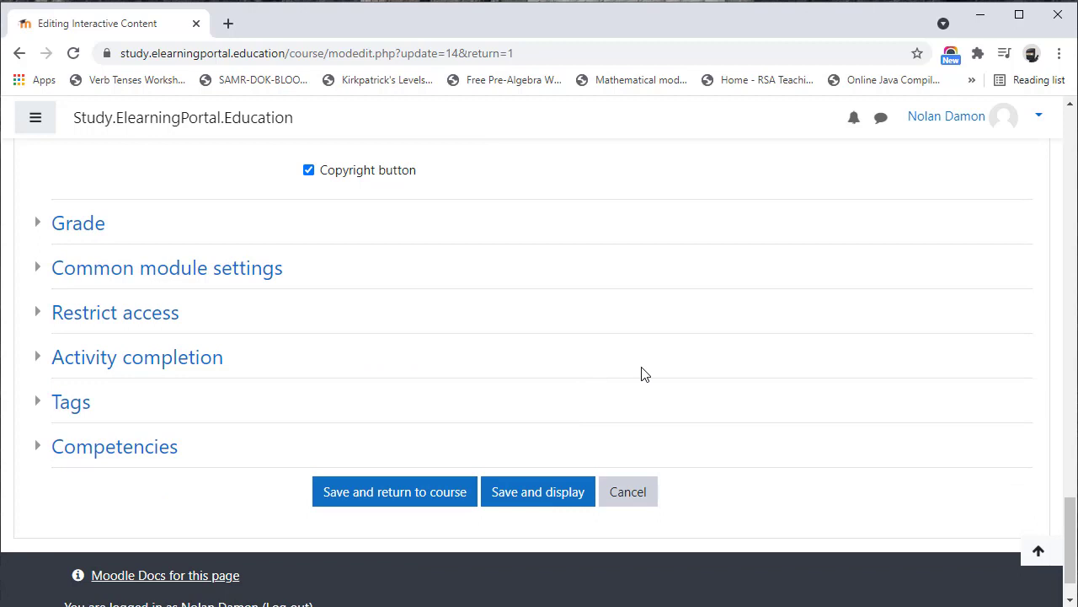
left_click(89, 233)
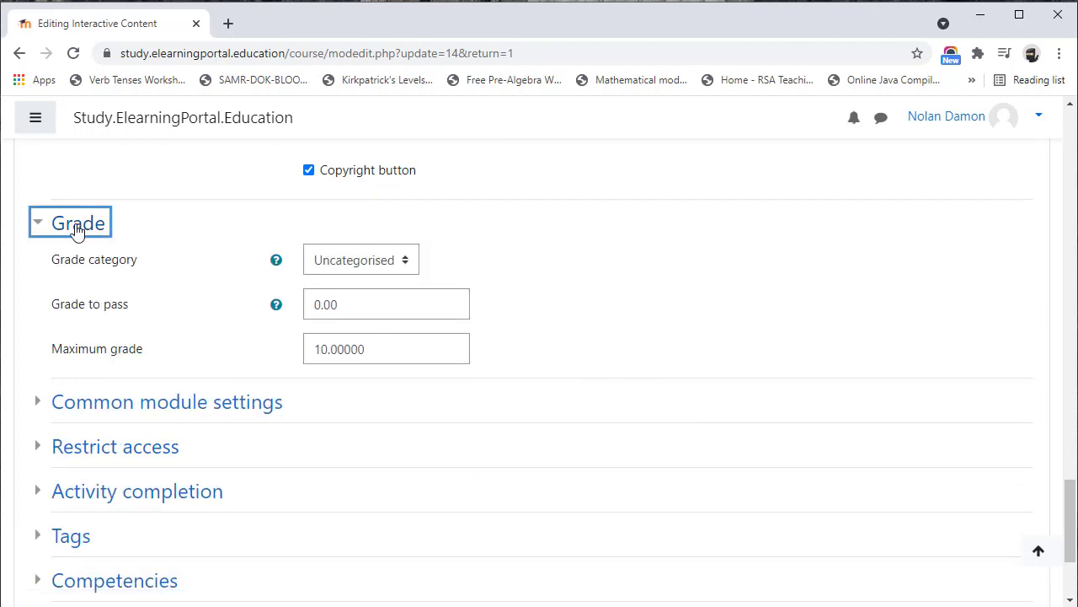
left_click(74, 229)
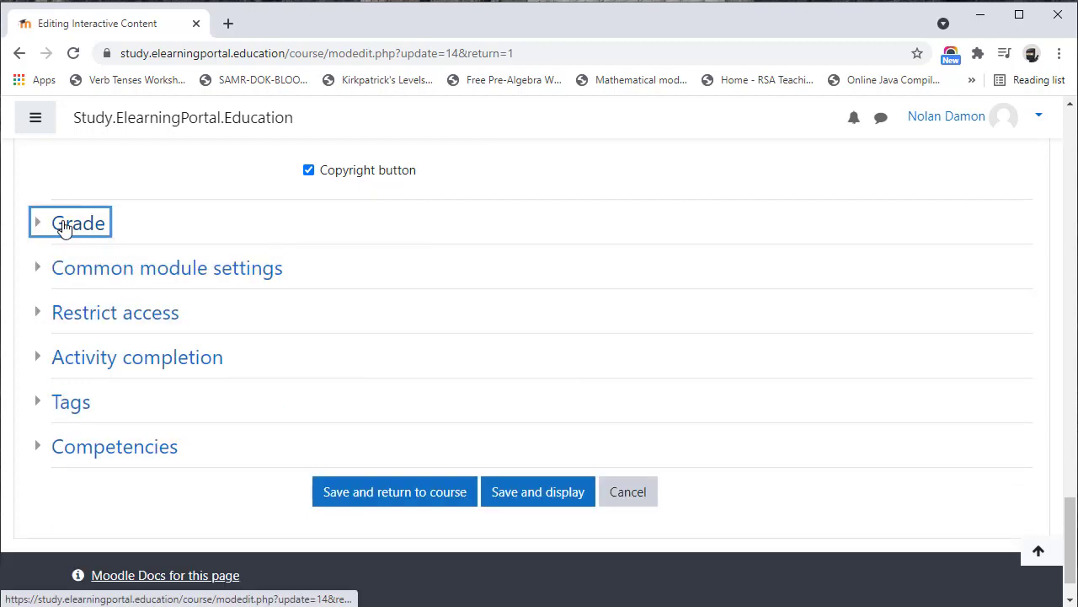
Set completion tracking to "Show activity as complete when conditions are met" and require students to view the activity
left_click(168, 365)
left_click(378, 393)
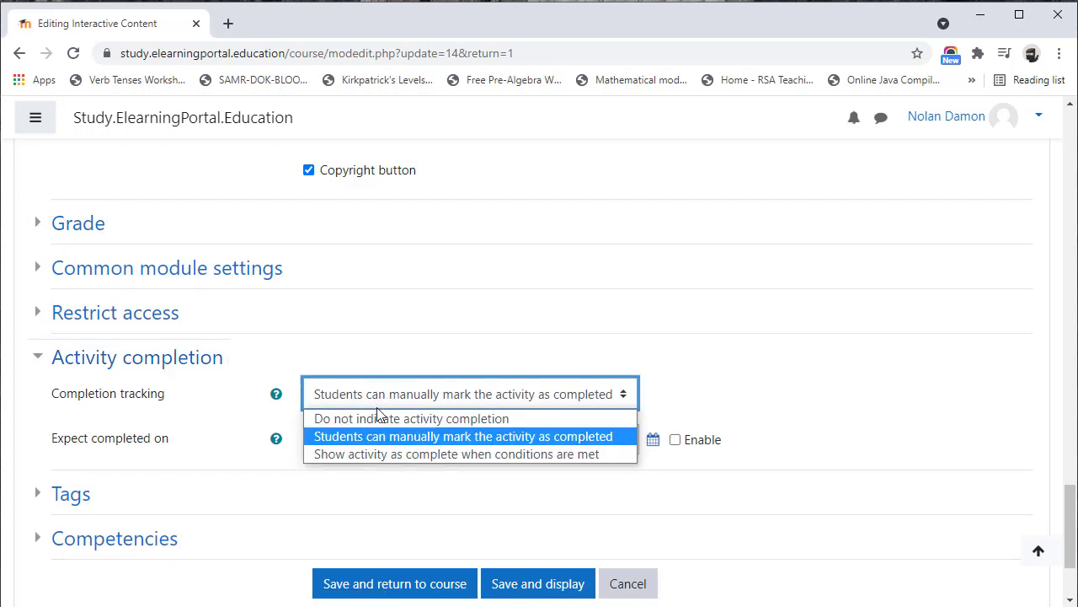
left_click(379, 455)
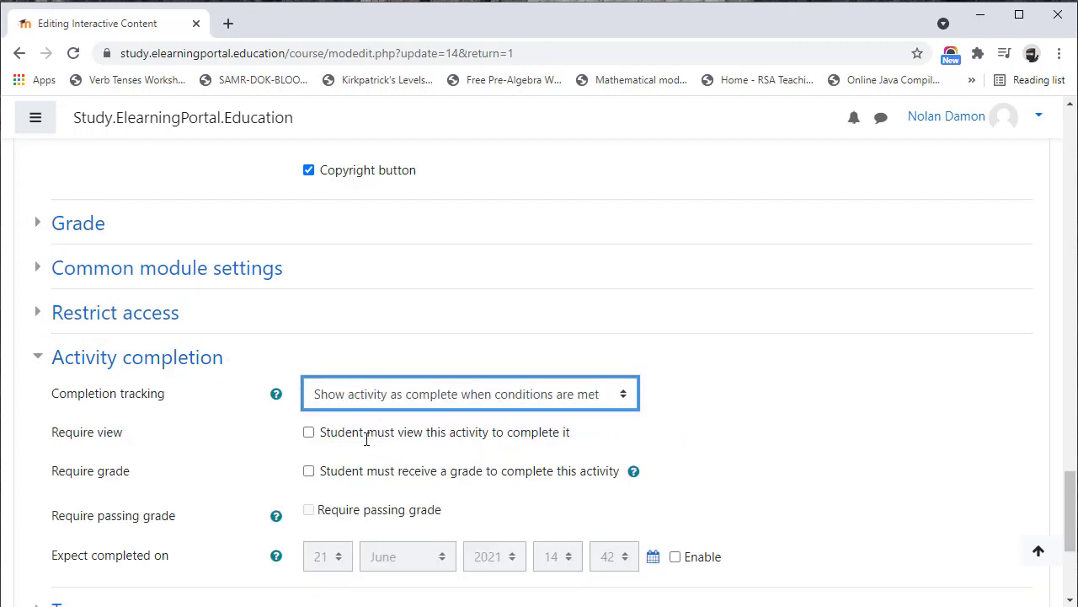
left_click(310, 434)
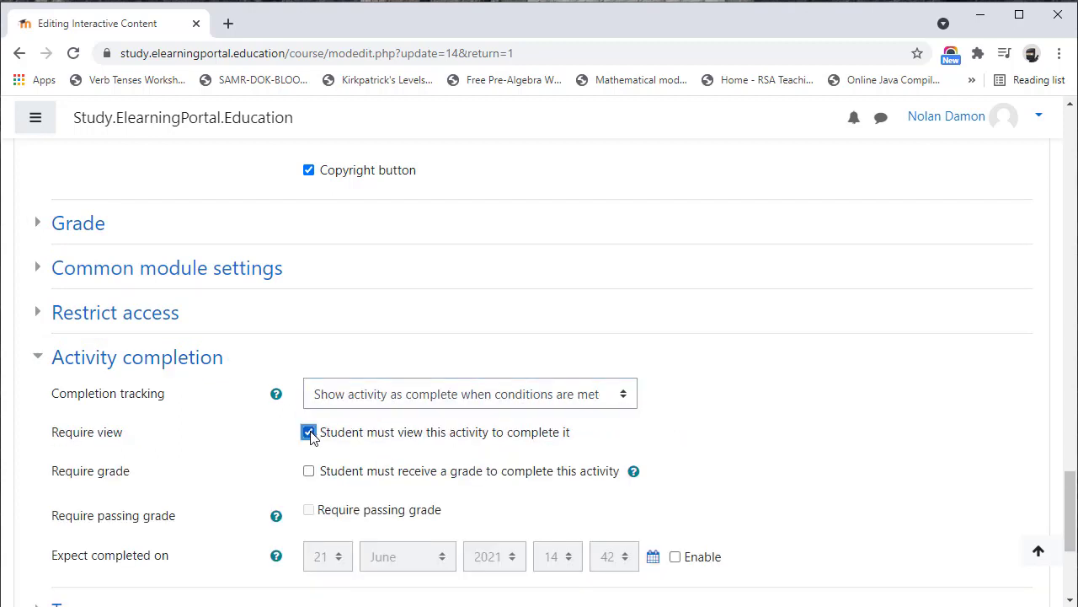
Save and display the activity, and start playing the interactive video
scroll(421, 463, "down", 3)
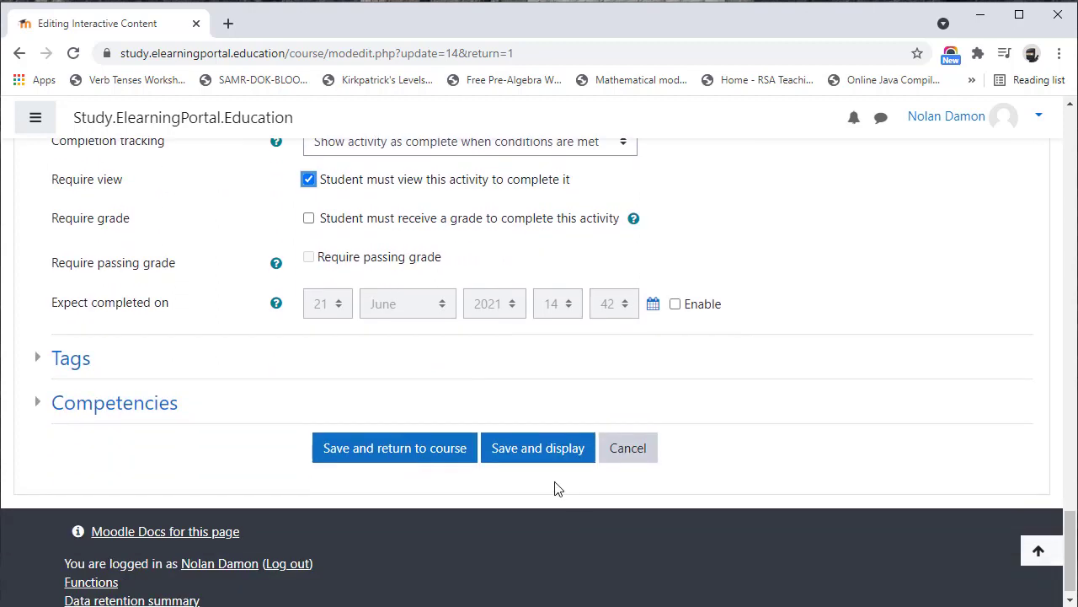
left_click(549, 458)
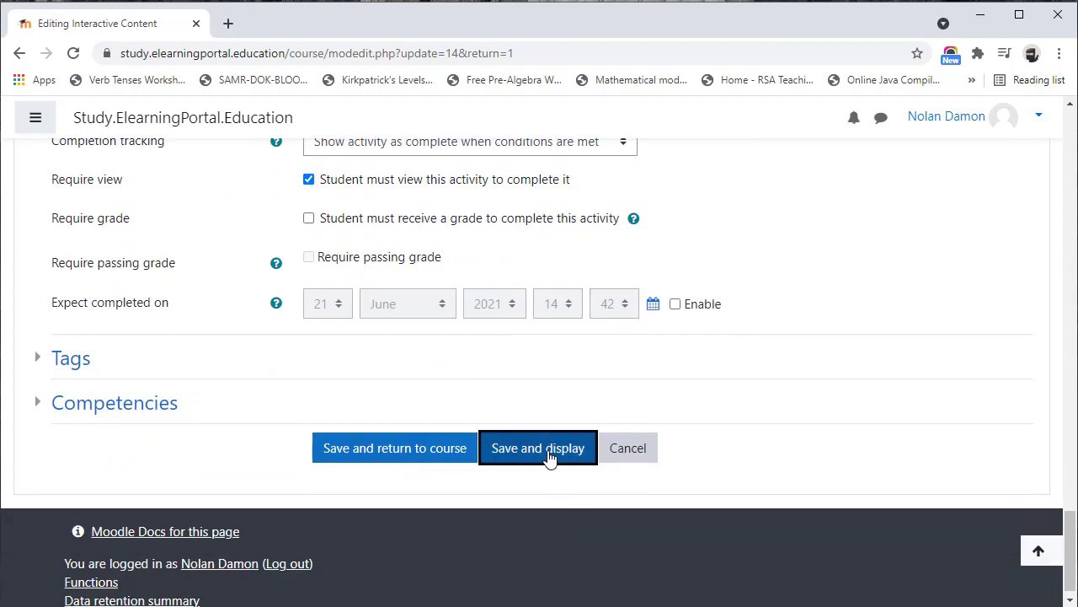
scroll(827, 420, "down", 3)
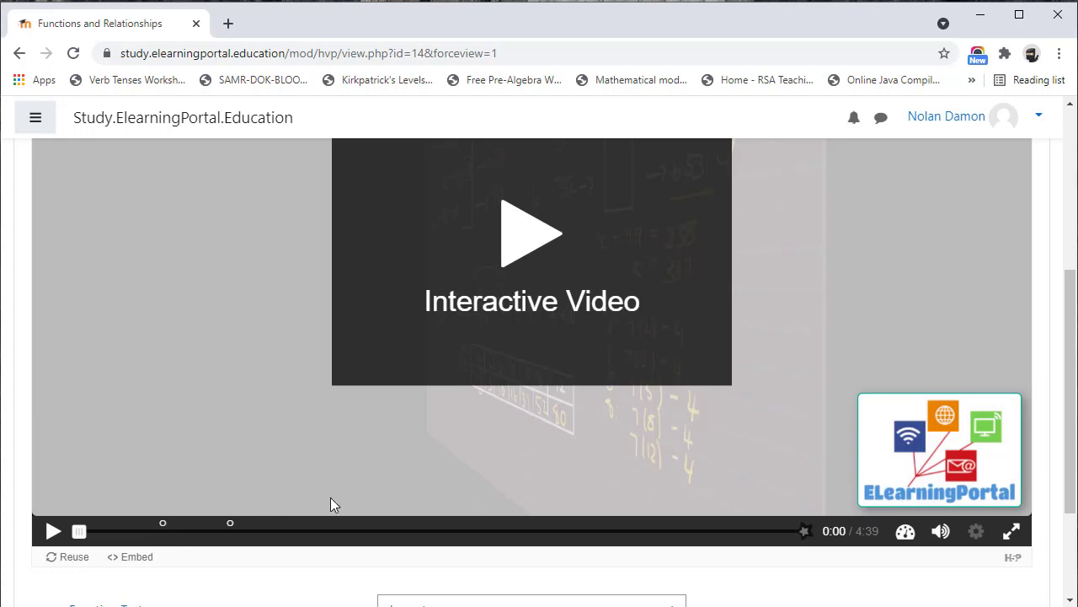
scroll(330, 498, "up", 1)
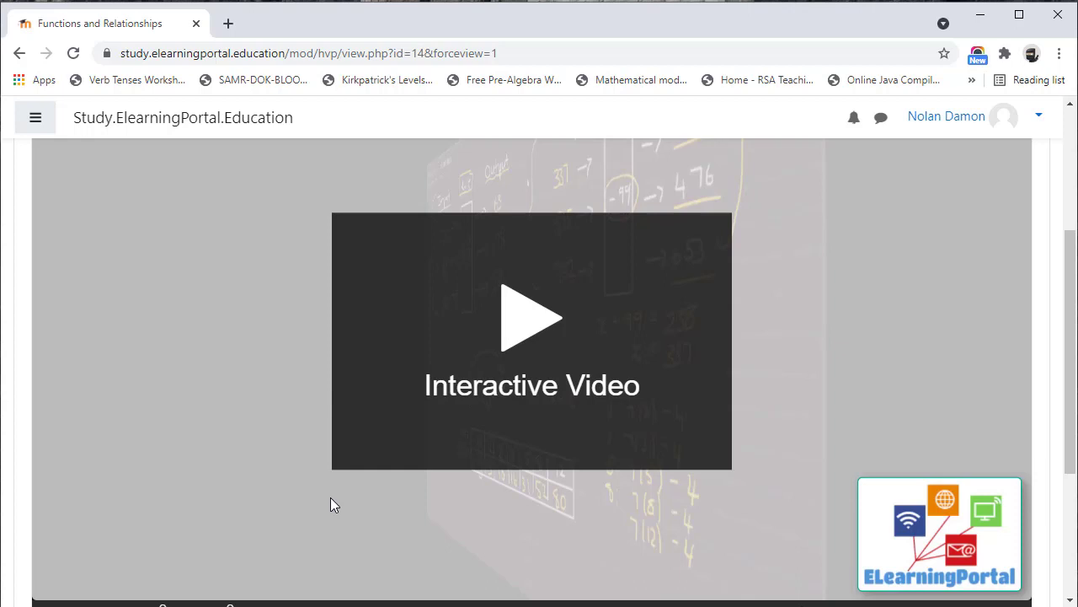
scroll(330, 504, "down", 1)
left_click(51, 530)
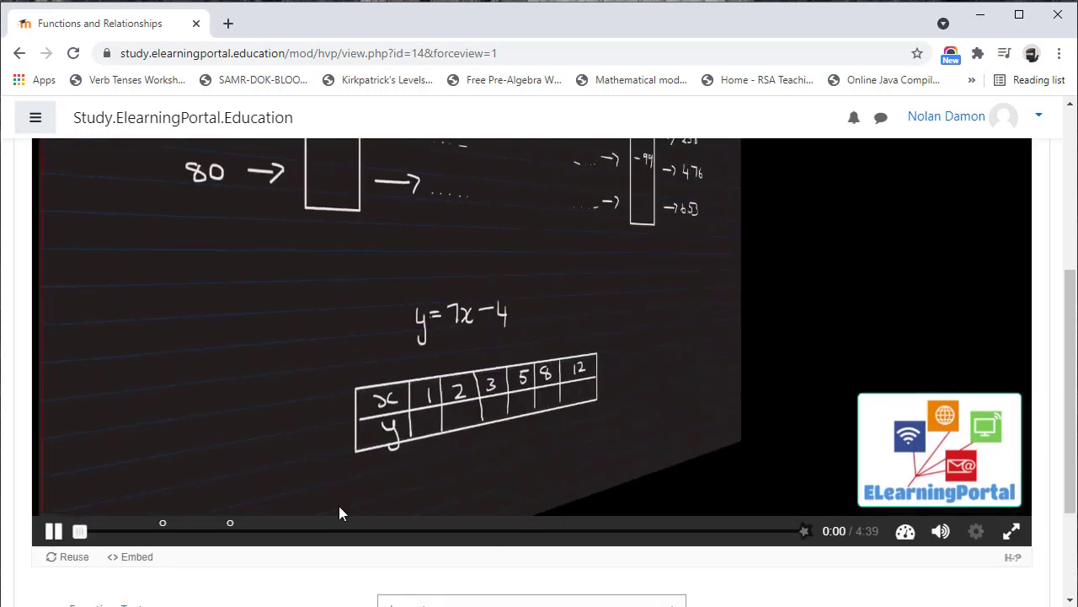
scroll(403, 505, "up", 1)
scroll(396, 477, "down", 1)
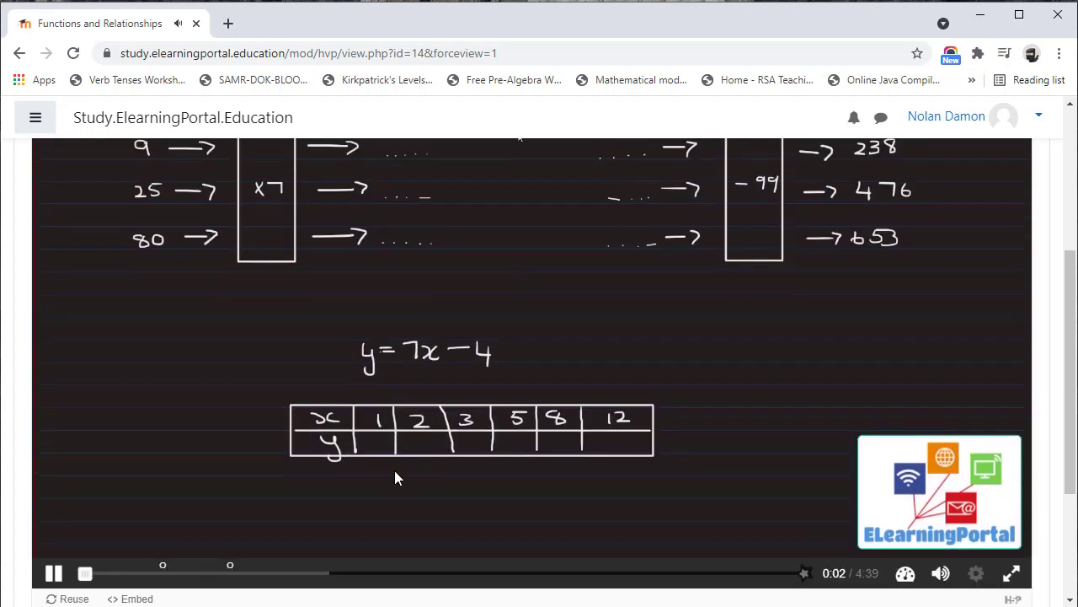
Skip the video forward to shortly before the first question marker and play it until the 63/73 question appears
scroll(395, 478, "down", 1)
left_click_drag(84, 530, 137, 531)
scroll(639, 556, "up", 2)
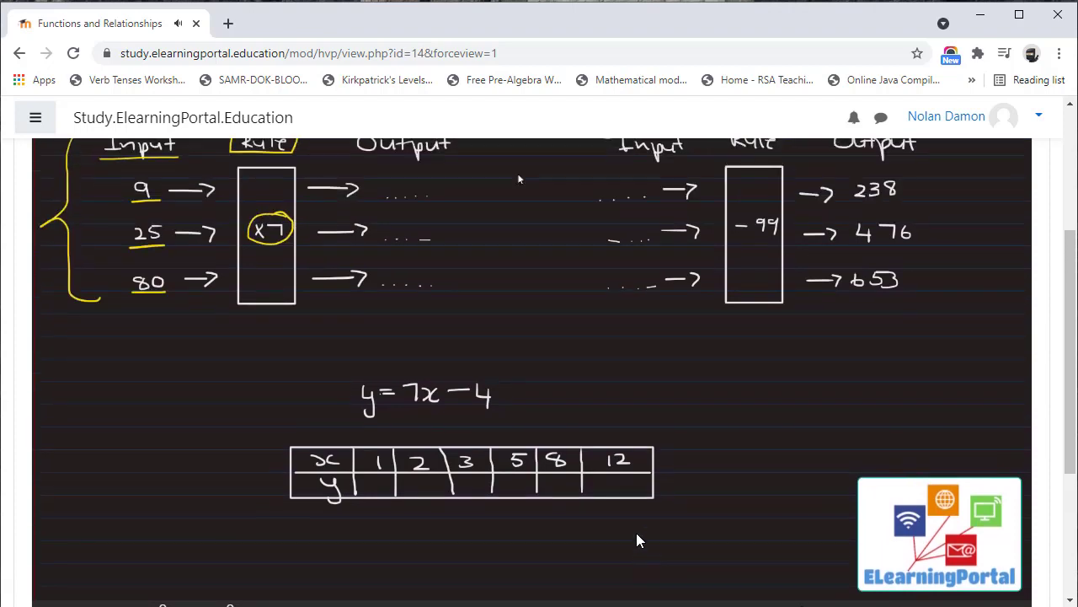
scroll(666, 493, "up", 2)
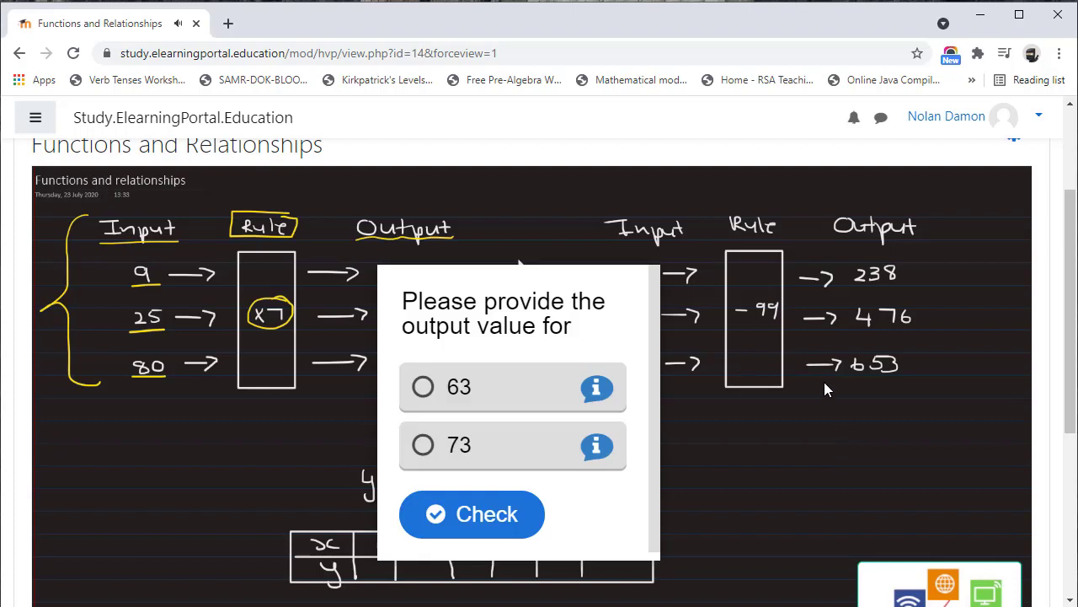
scroll(739, 425, "down", 1)
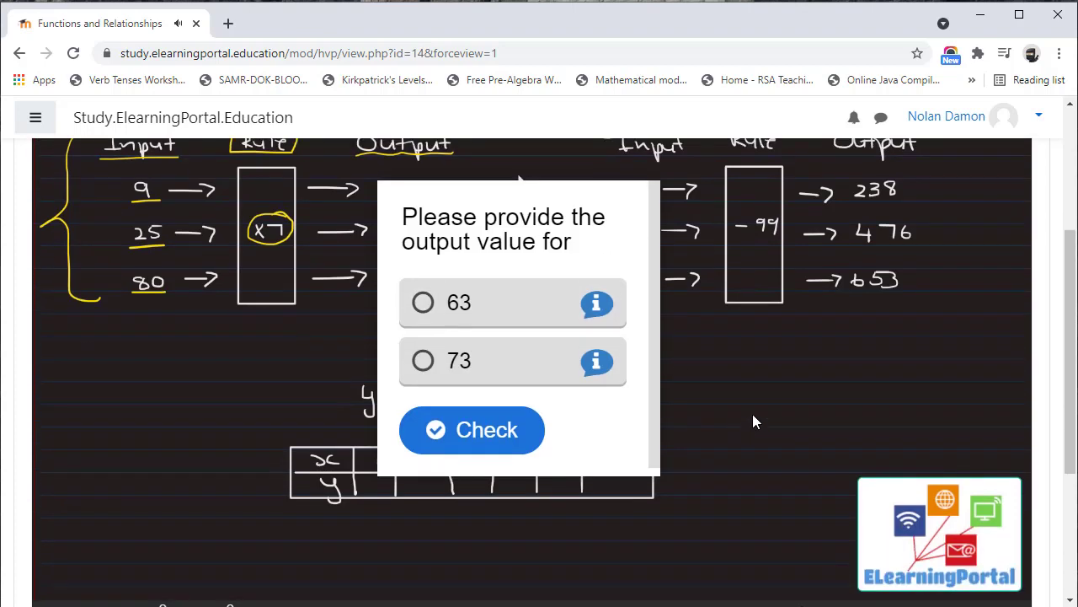
scroll(203, 430, "up", 1)
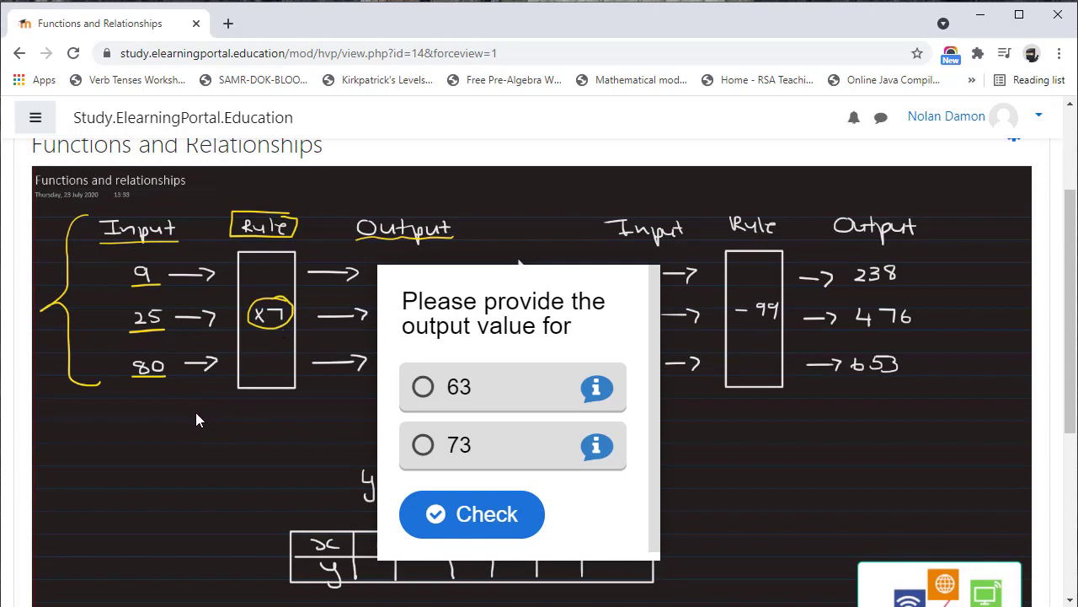
Answer the first question with 63, check the answer, and review its feedback and score
left_click(423, 388)
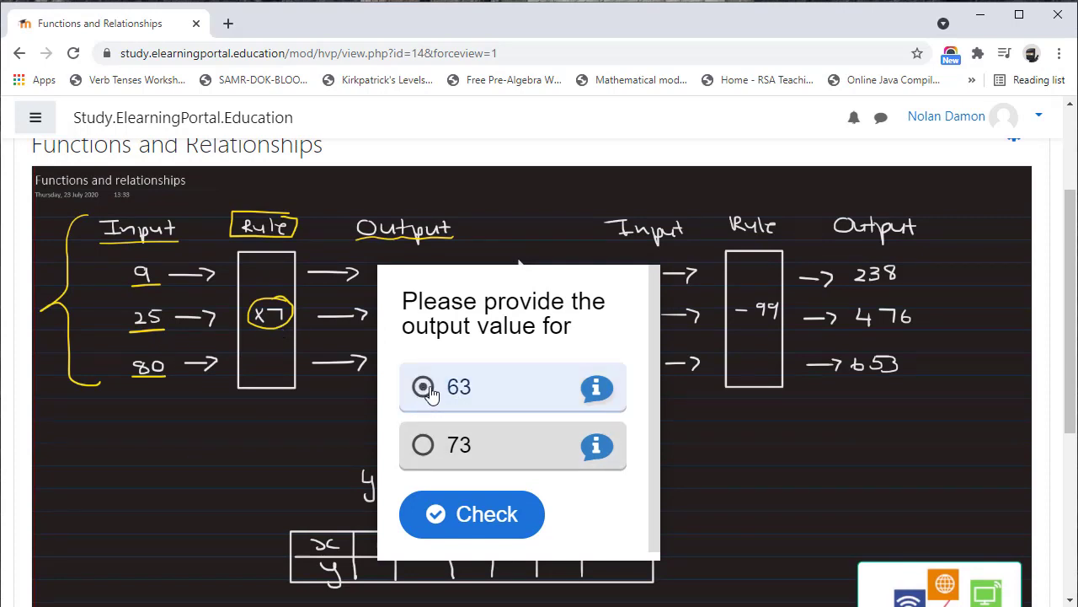
left_click(497, 516)
scroll(649, 425, "down", 1)
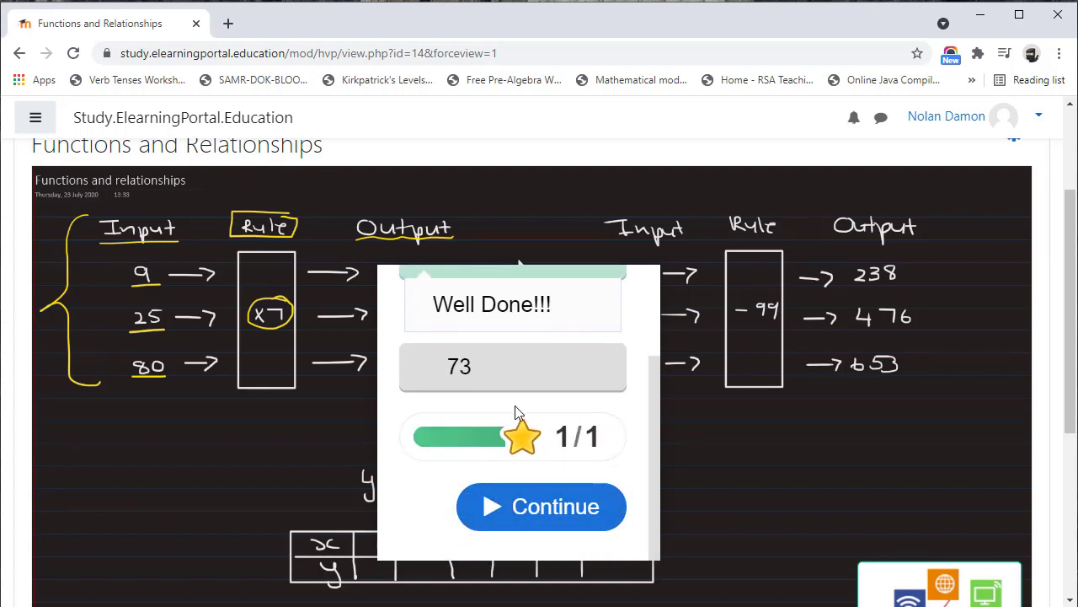
scroll(506, 387, "up", 1)
scroll(462, 422, "down", 1)
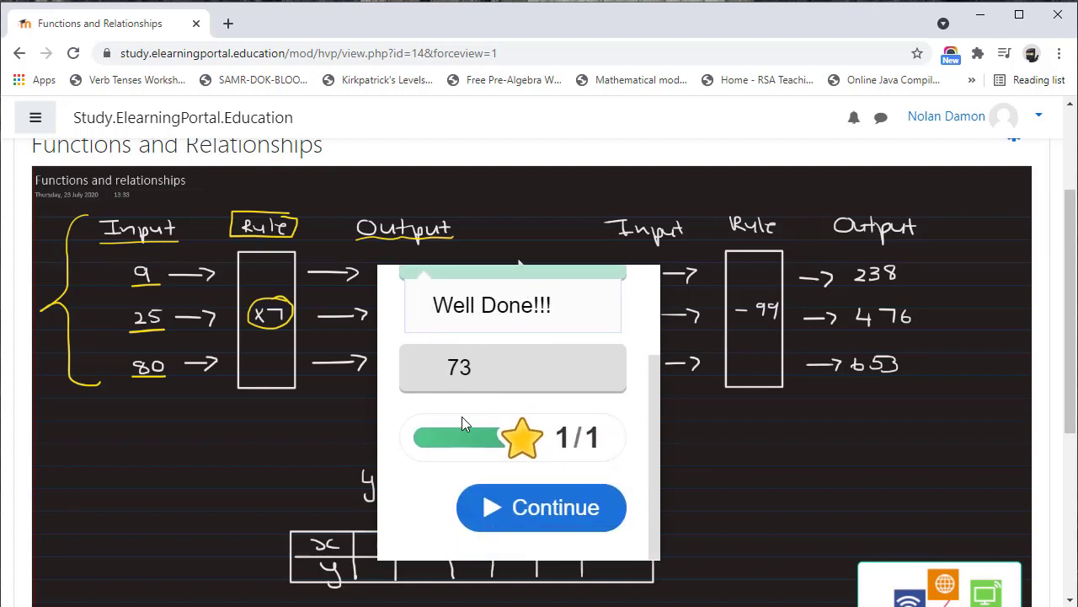
scroll(462, 422, "down", 1)
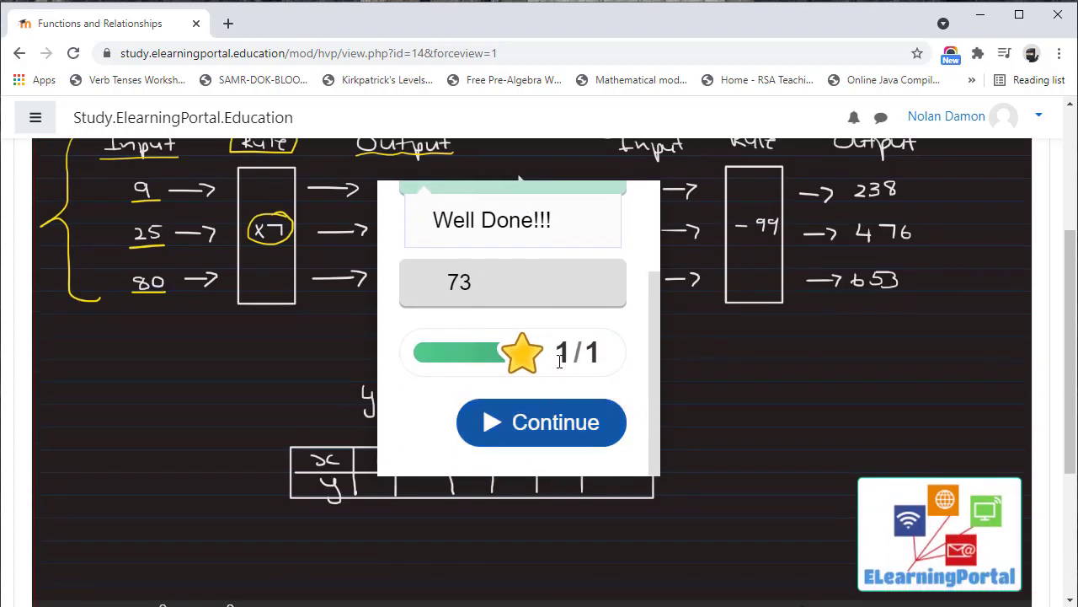
Continue the video, skip ahead to shortly before the second question marker, and play it until the 650/560 question appears
left_click(533, 426)
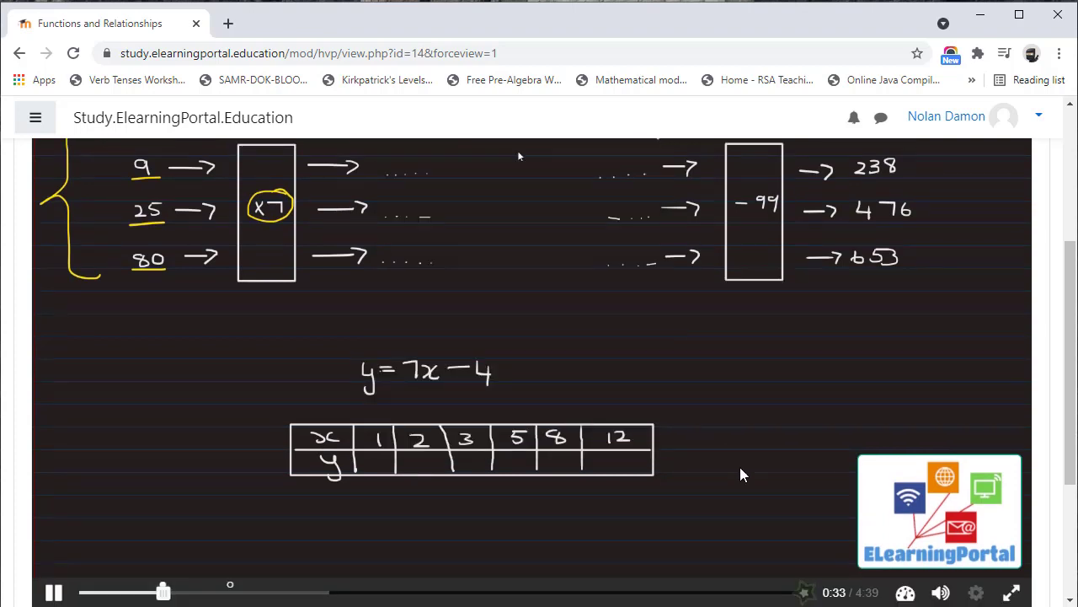
scroll(388, 437, "up", 2)
scroll(363, 459, "down", 1)
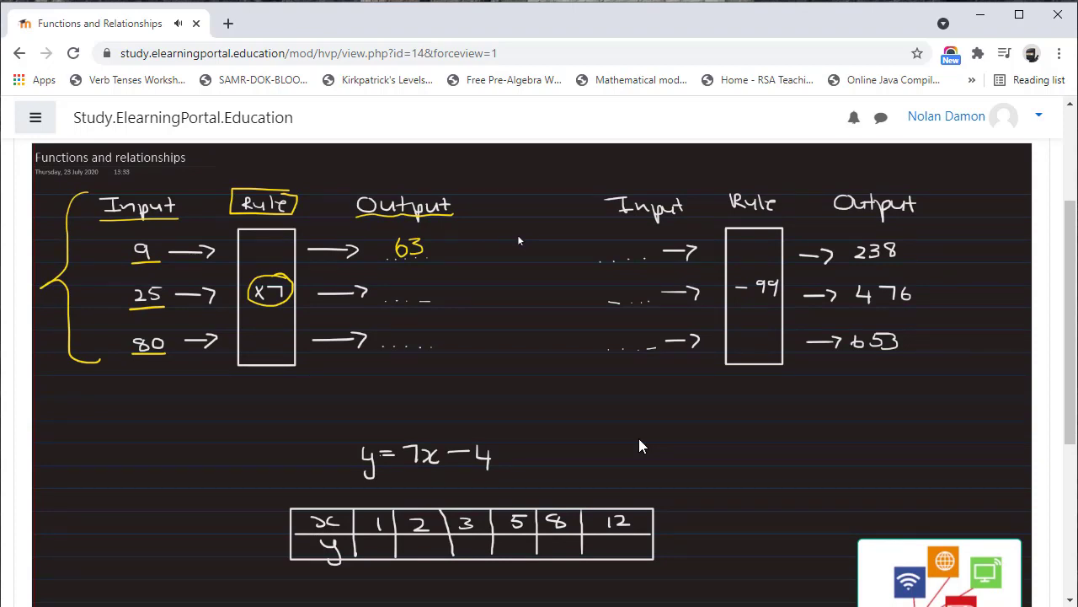
scroll(638, 445, "down", 2)
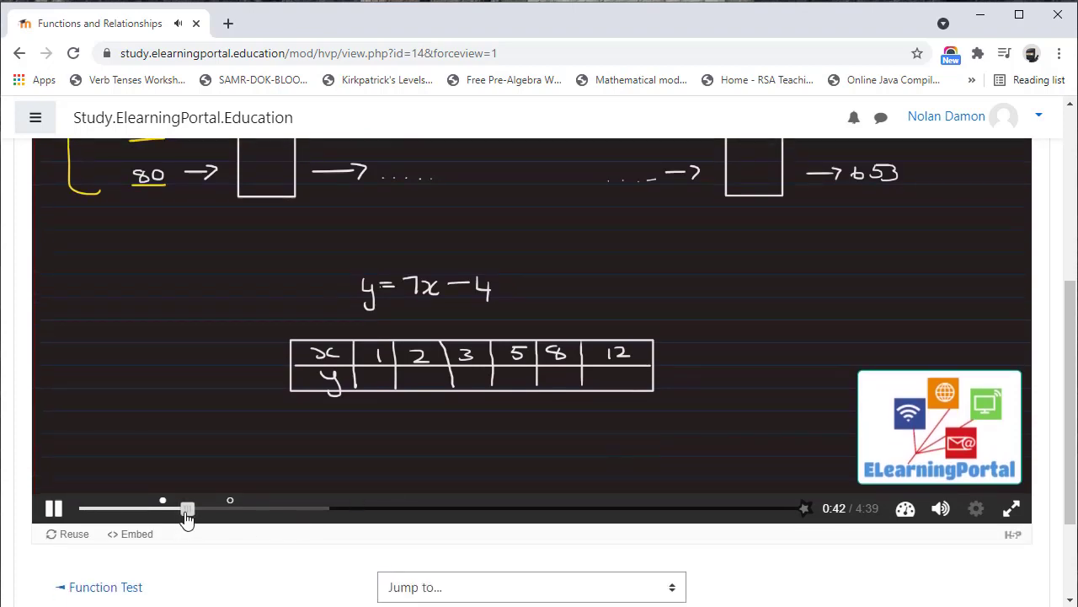
left_click_drag(187, 509, 211, 508)
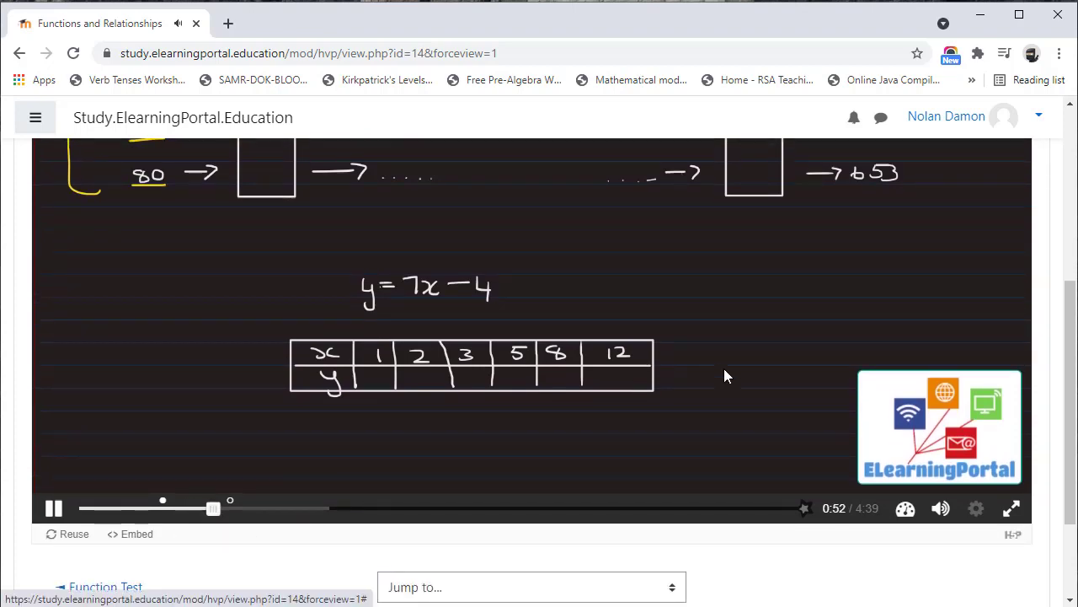
scroll(730, 389, "up", 2)
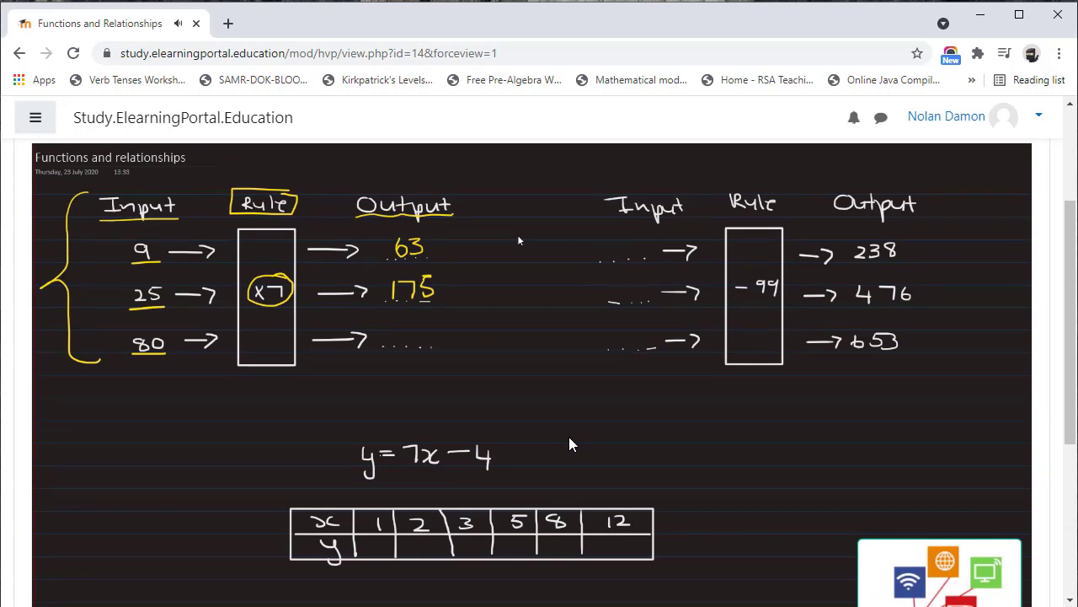
scroll(853, 401, "down", 2)
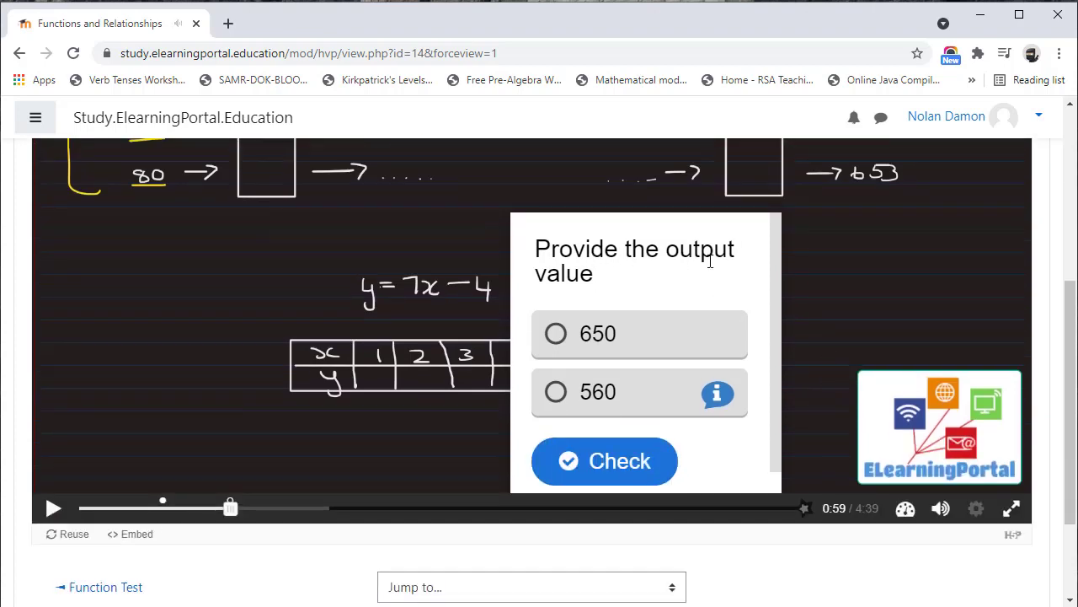
Answer the "Provide the output value" question with 560, check the answer, and continue the video
left_click(556, 392)
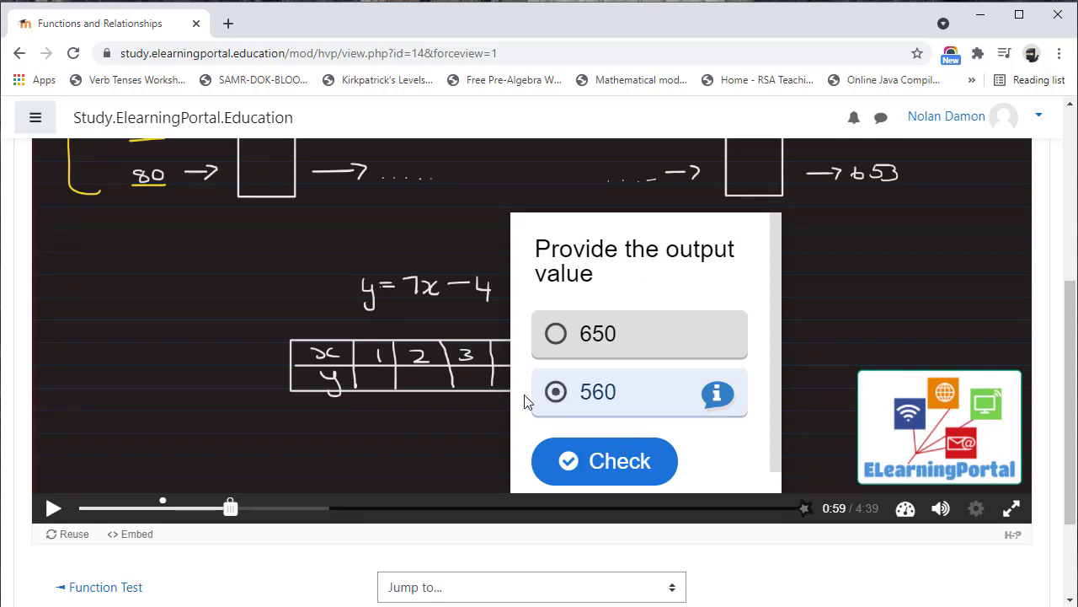
left_click(590, 463)
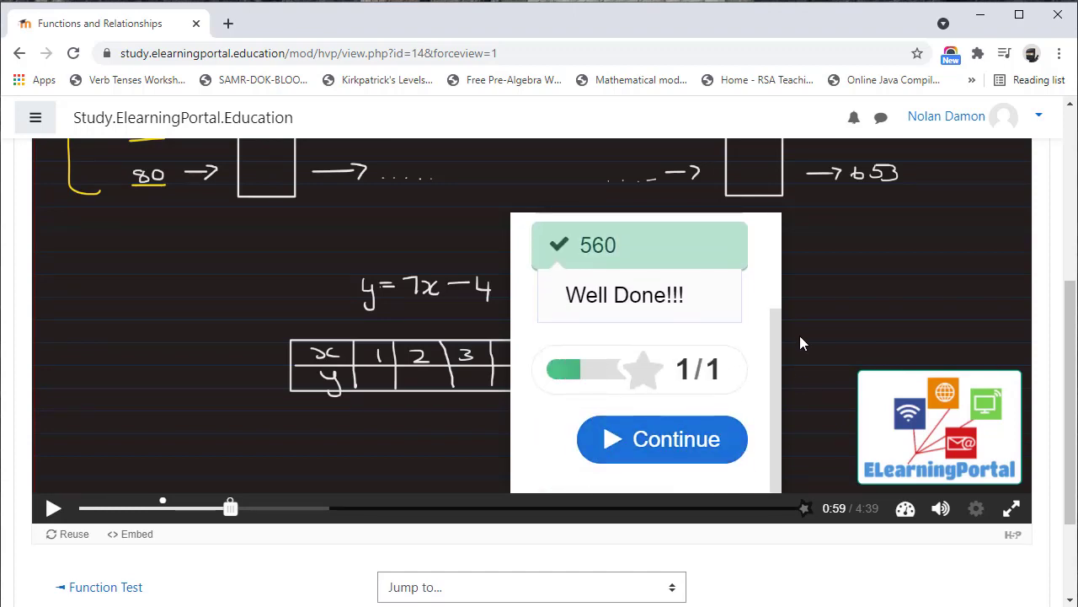
left_click(642, 448)
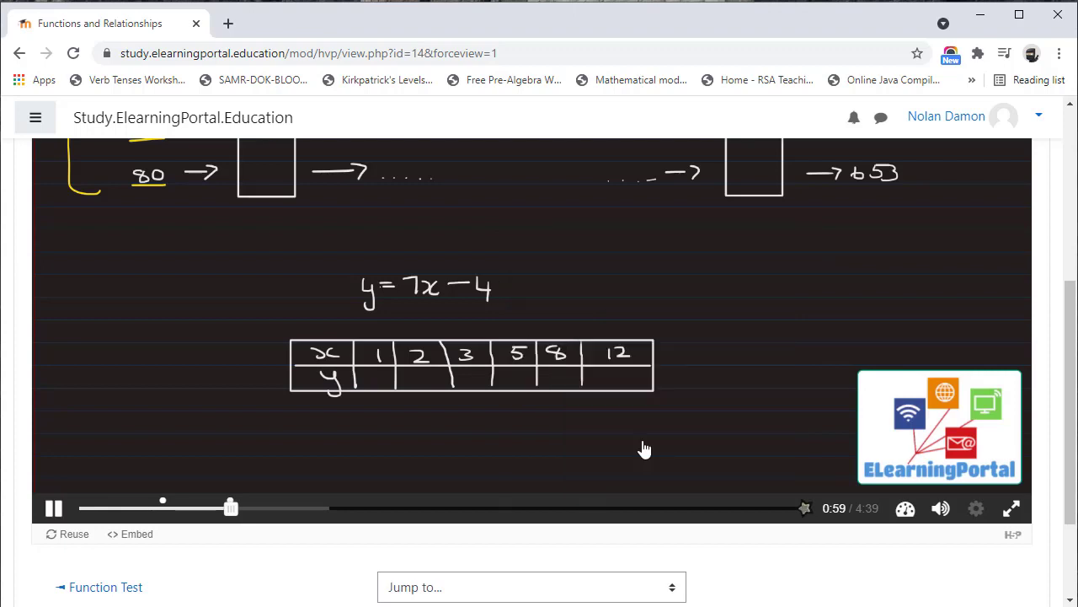
Open the video's answer summary, submit the answers to both questions, and close the summary after reviewing the scores
left_click(806, 510)
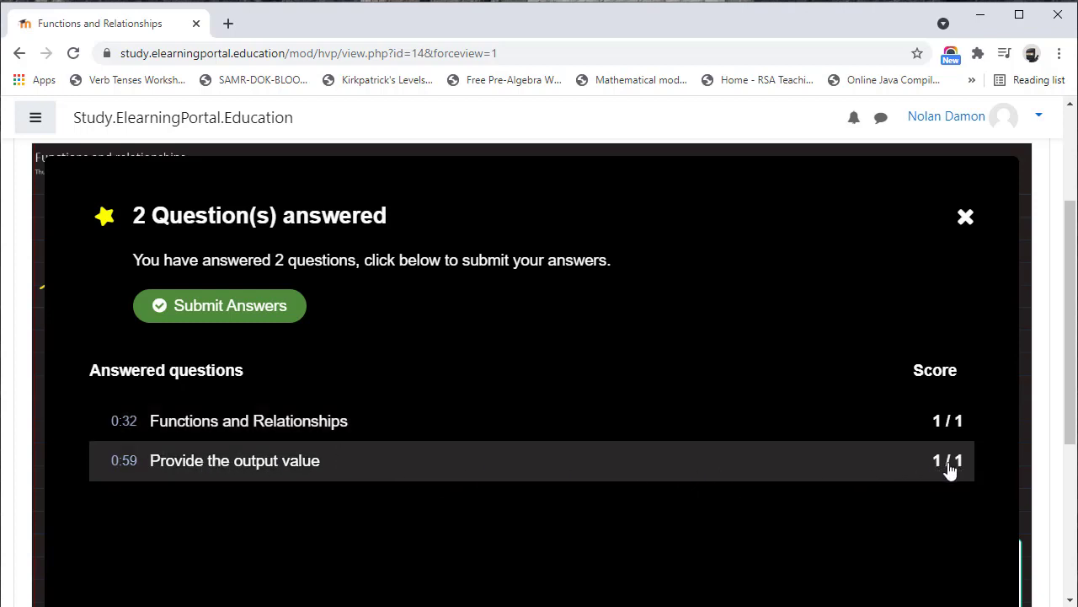
scroll(950, 470, "up", 1)
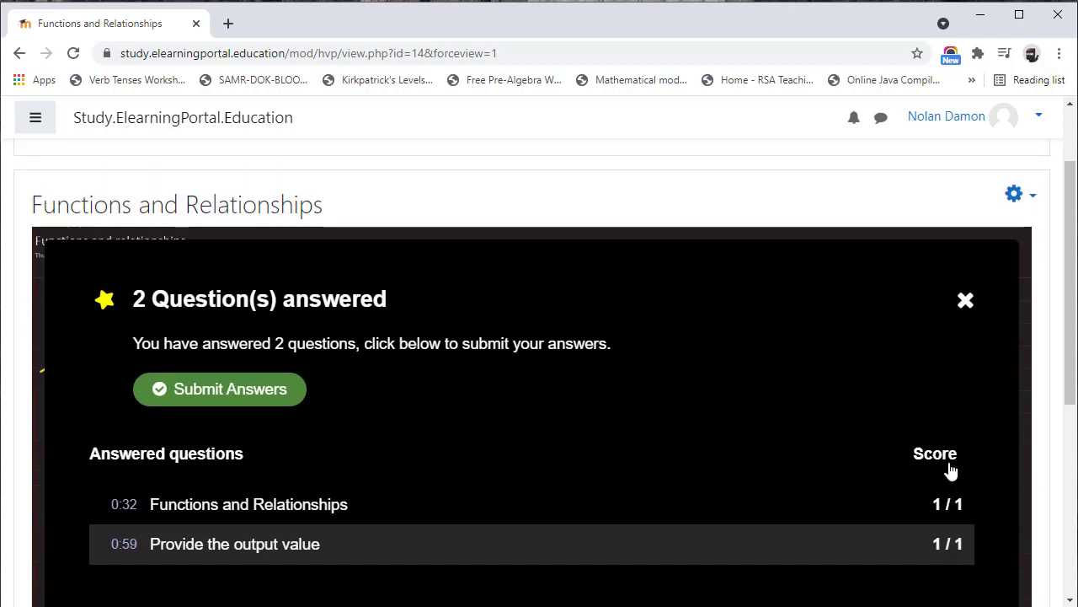
left_click(242, 399)
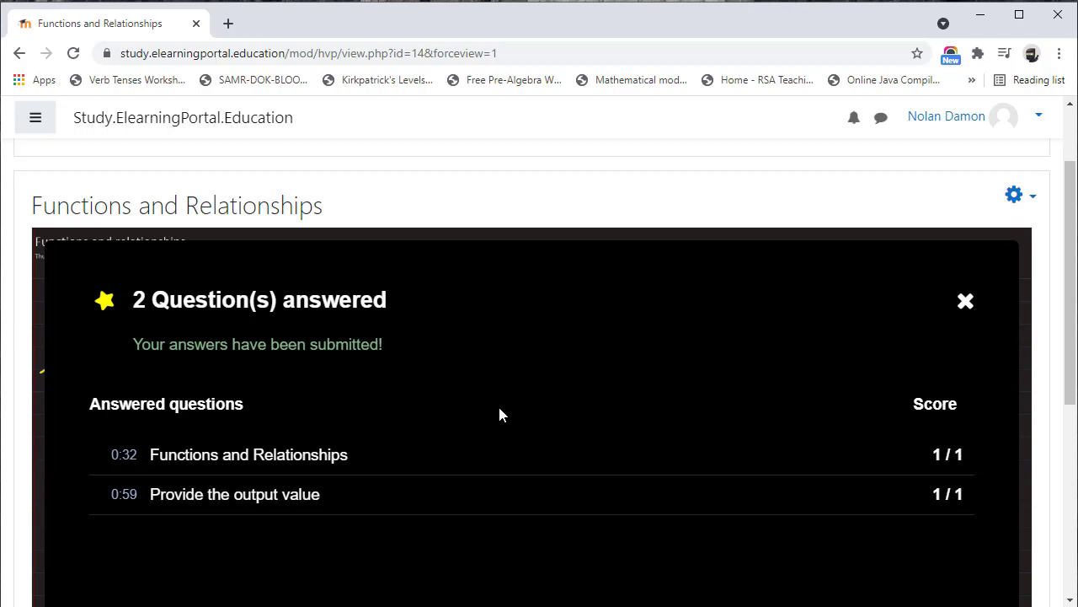
scroll(366, 419, "up", 1)
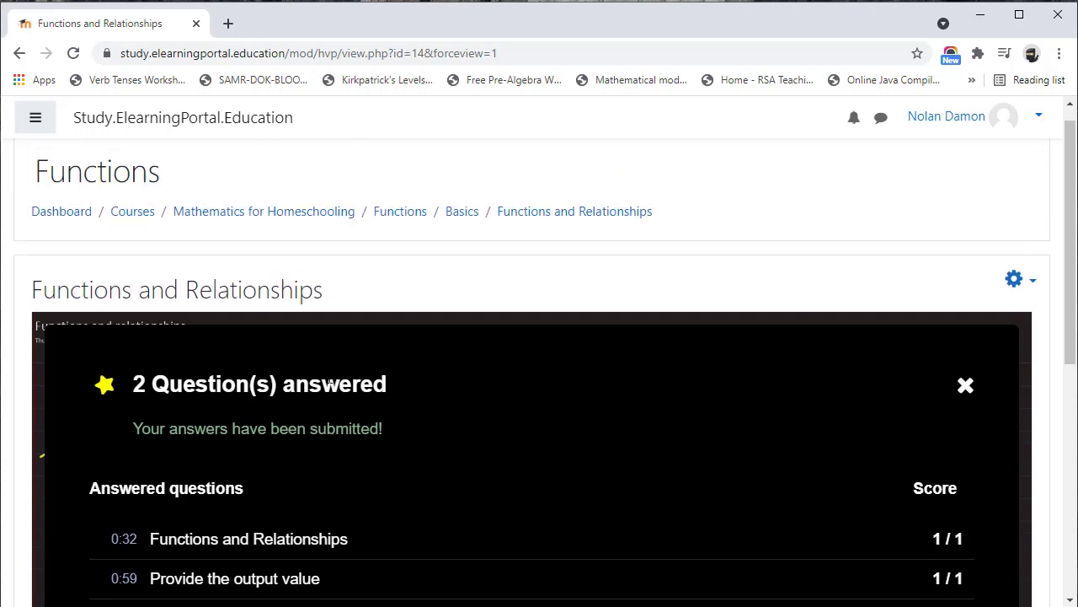
scroll(461, 404, "down", 1)
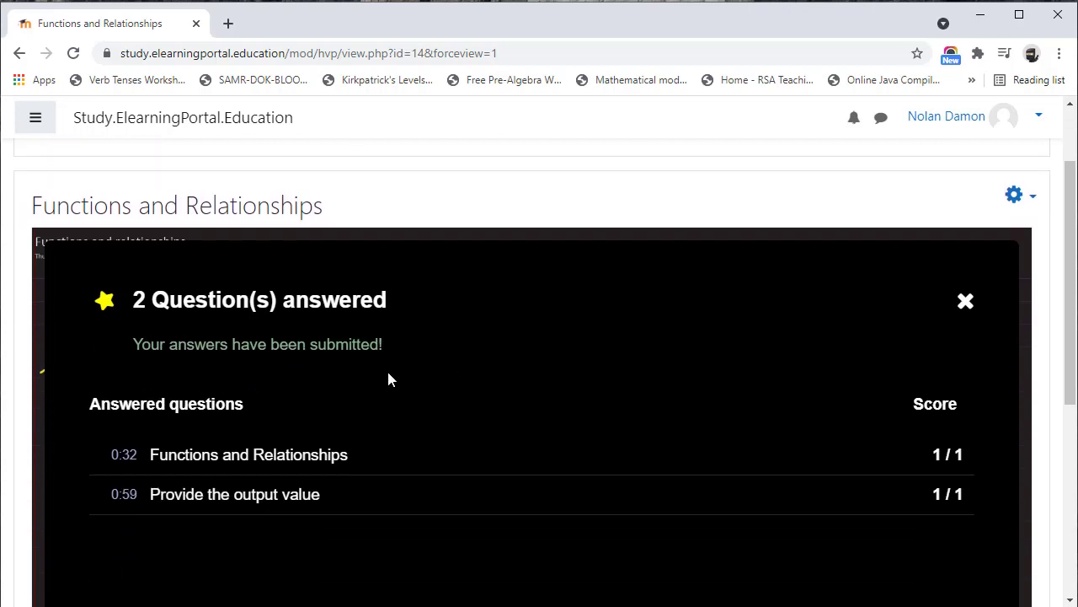
scroll(580, 396, "down", 1)
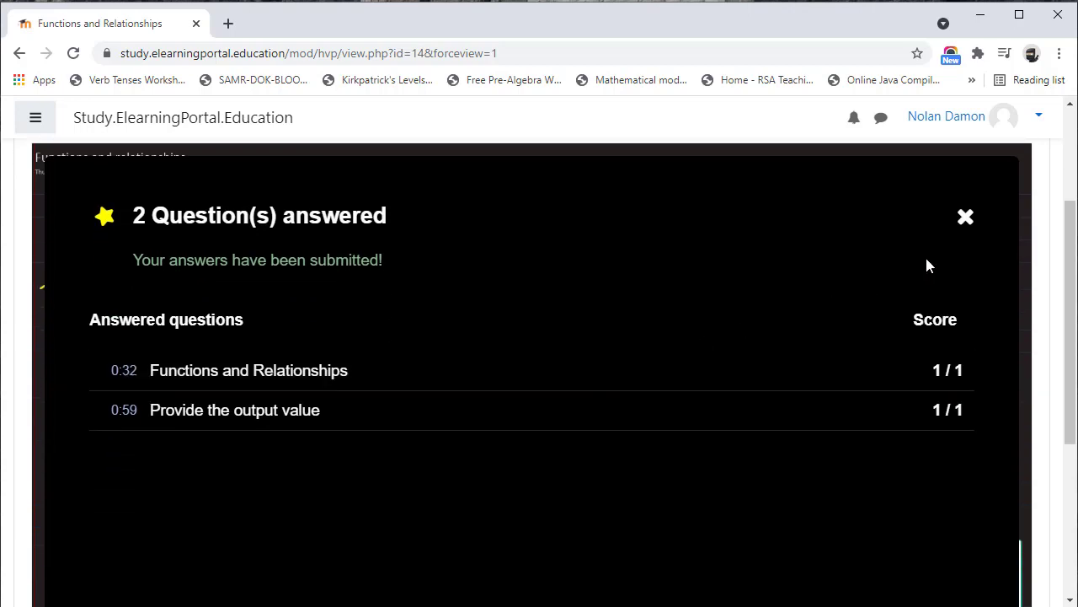
left_click(965, 215)
Look over the worked outputs in the playing video and pause playback at about 1:08
scroll(553, 371, "up", 3)
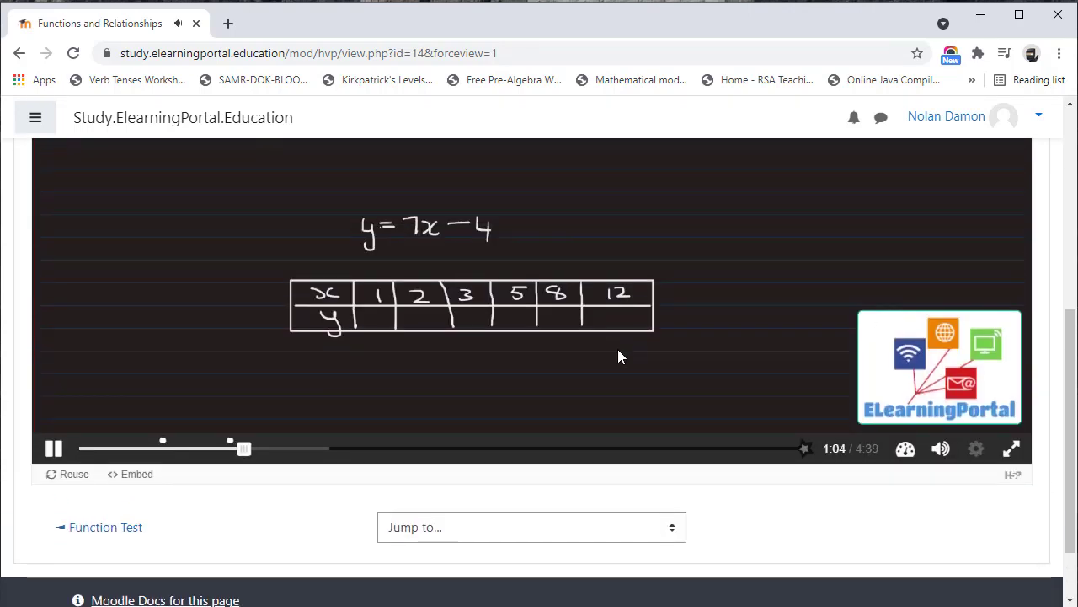
scroll(619, 404, "up", 1)
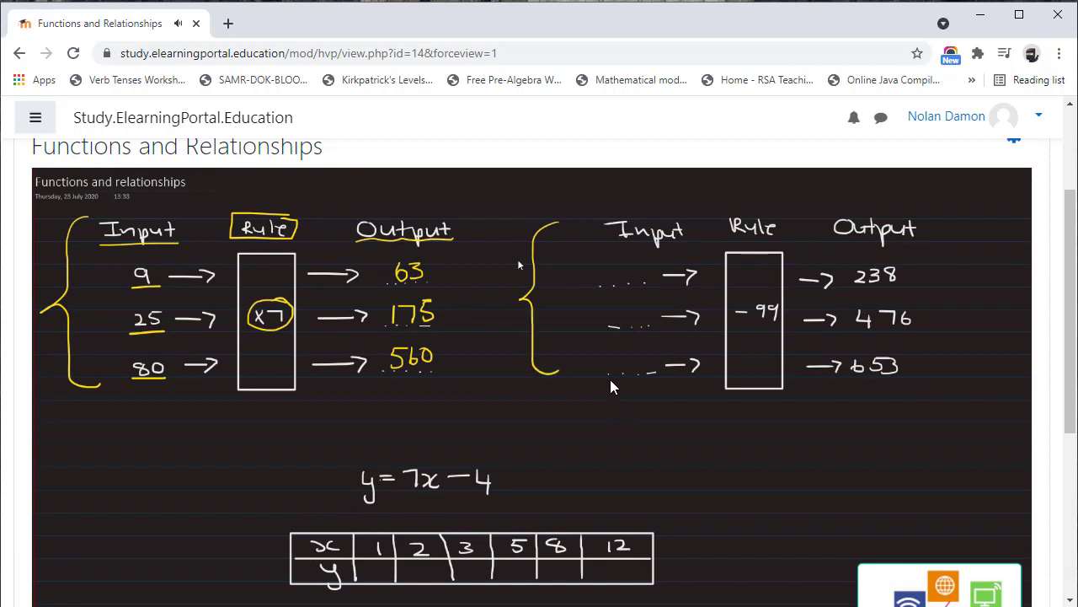
scroll(506, 396, "down", 3)
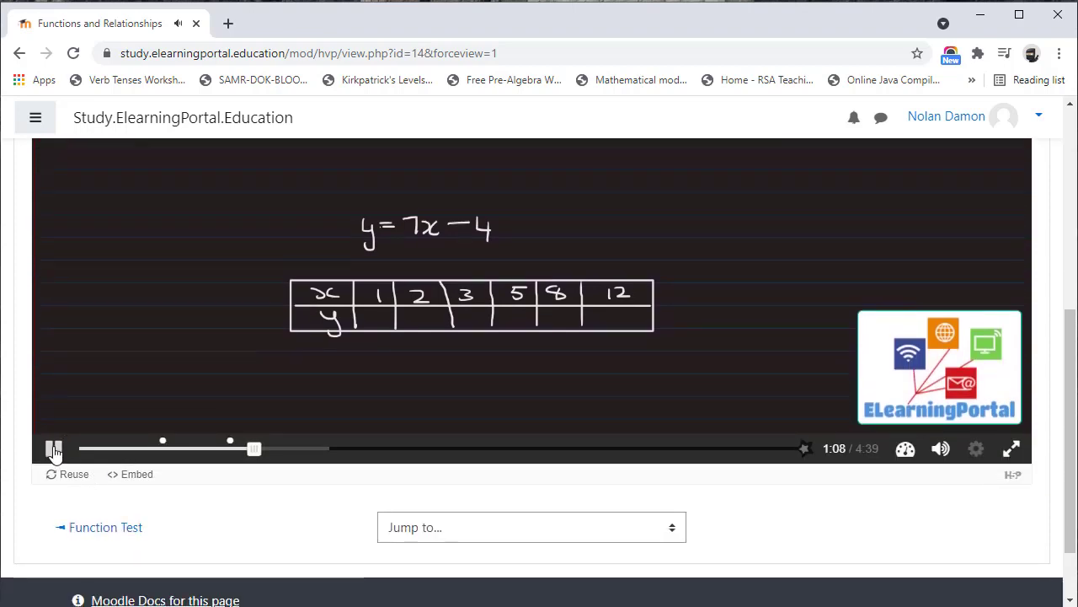
left_click(53, 451)
scroll(457, 403, "up", 1)
scroll(456, 437, "up", 1)
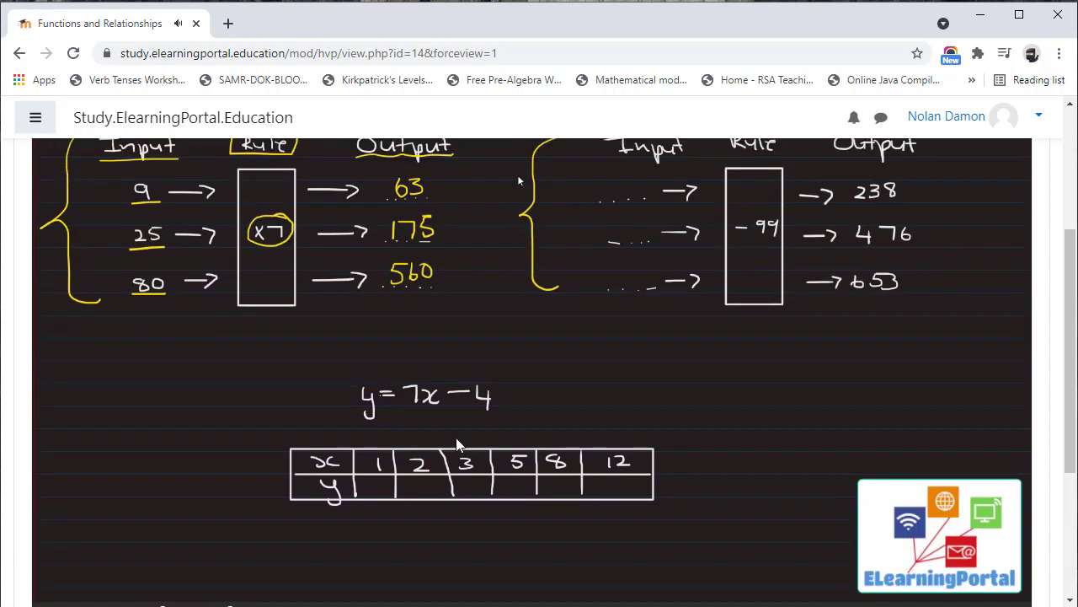
scroll(421, 472, "down", 1)
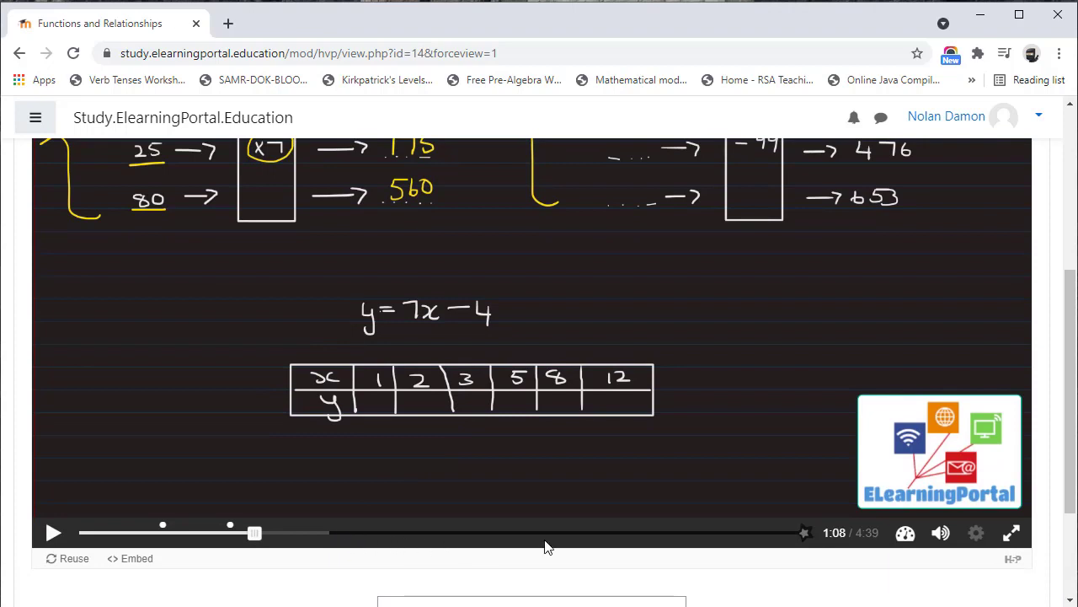
scroll(511, 527, "up", 3)
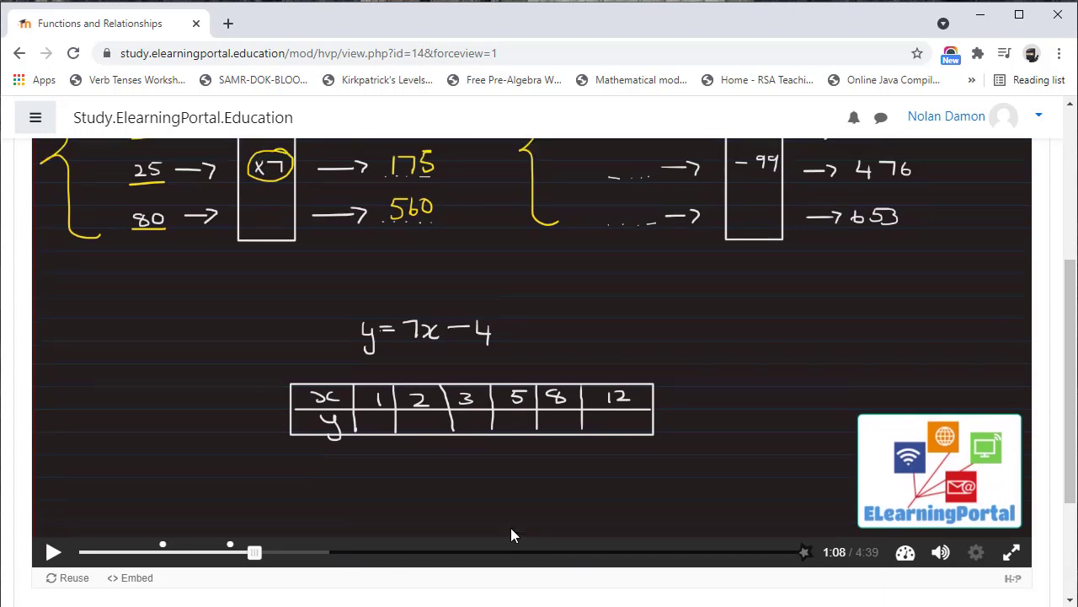
scroll(576, 449, "down", 1)
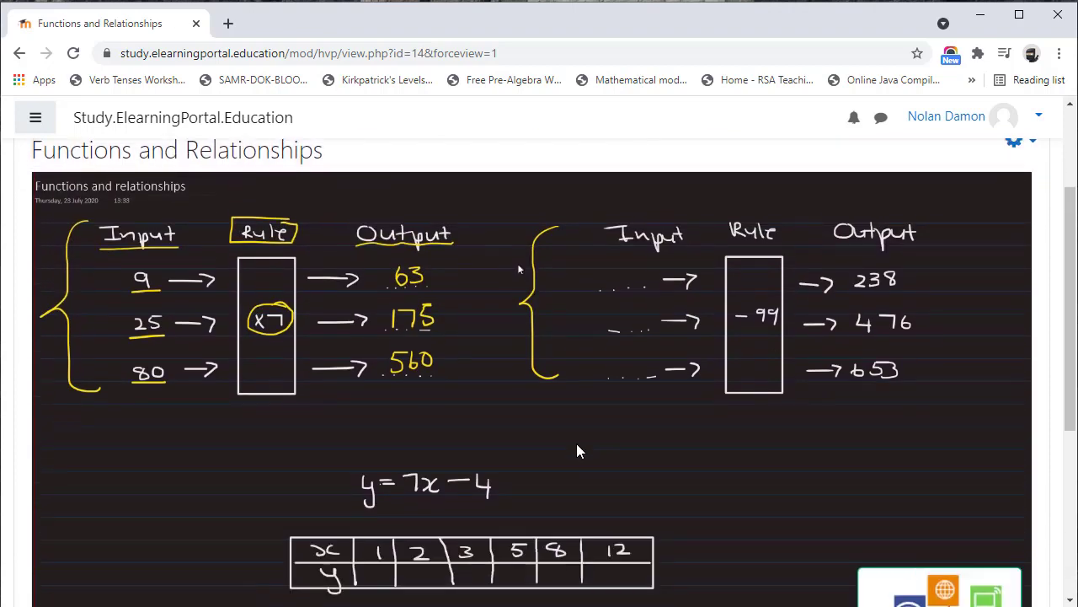
scroll(589, 402, "down", 2)
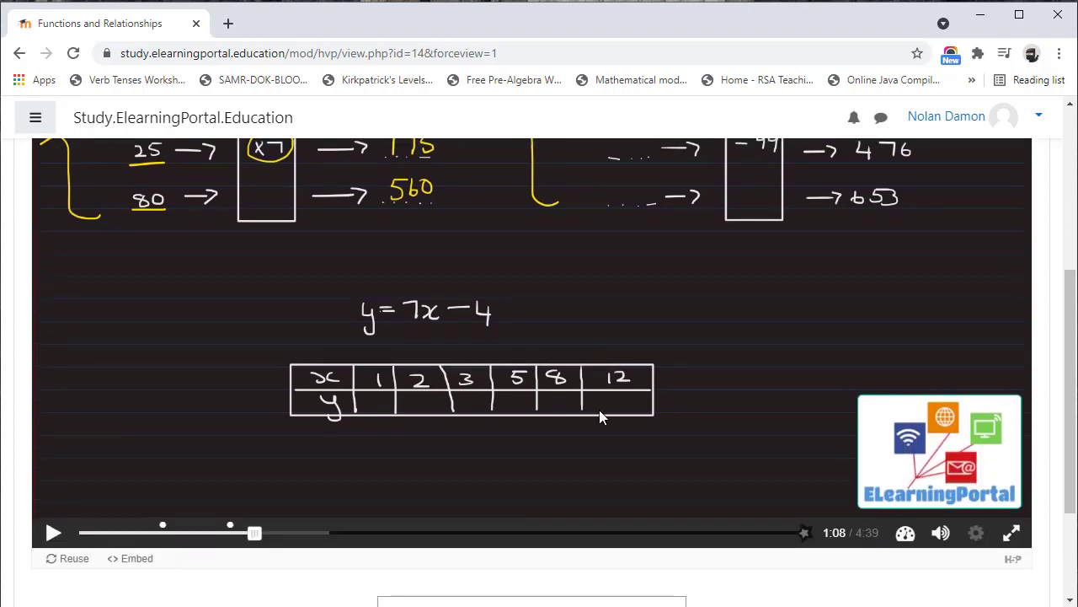
scroll(608, 427, "up", 2)
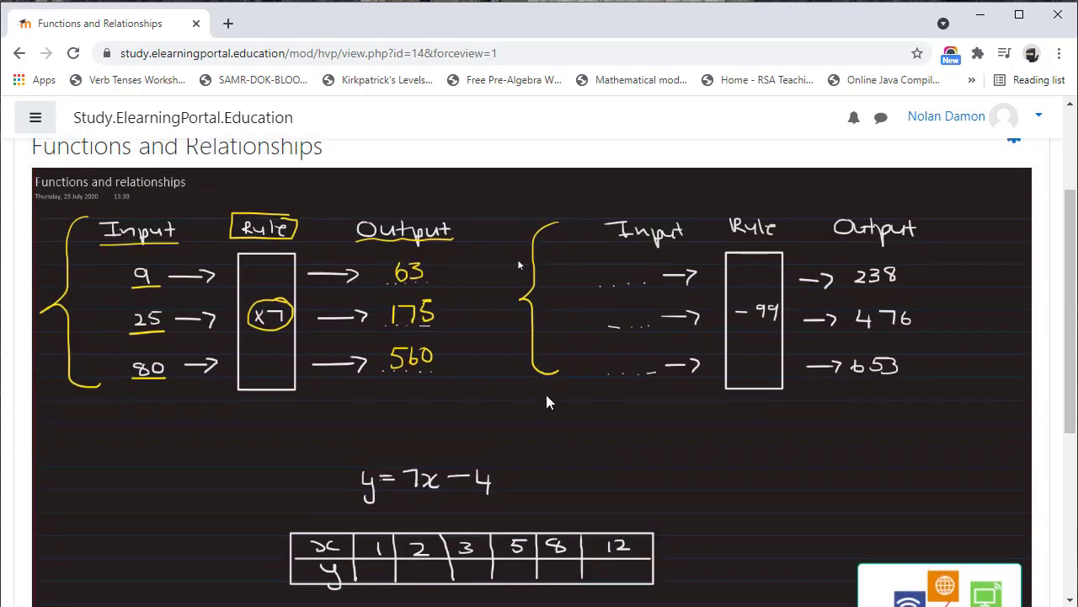
scroll(570, 402, "down", 1)
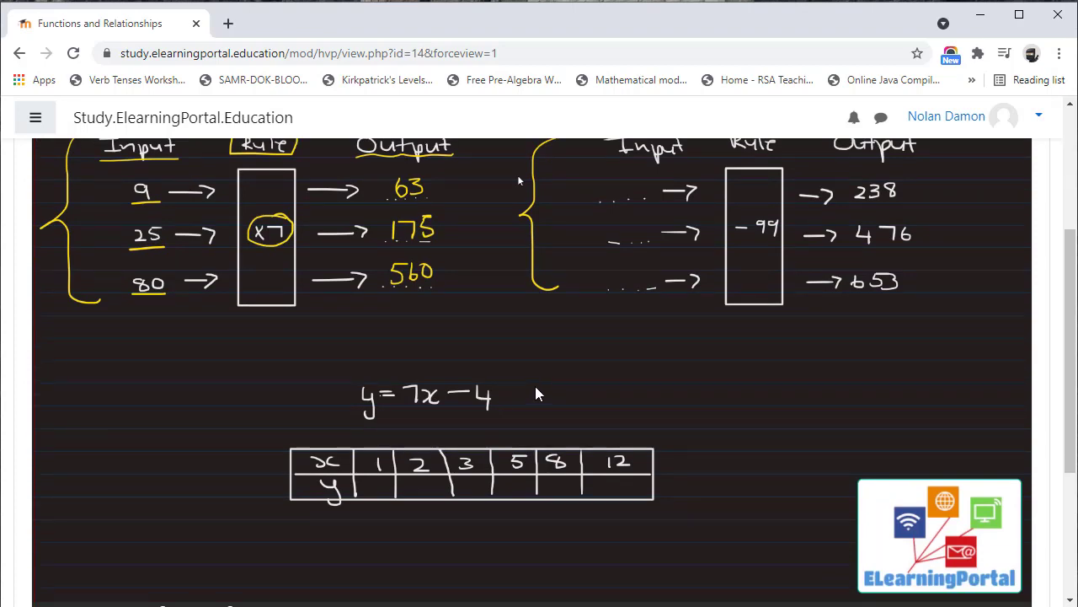
scroll(535, 387, "up", 1)
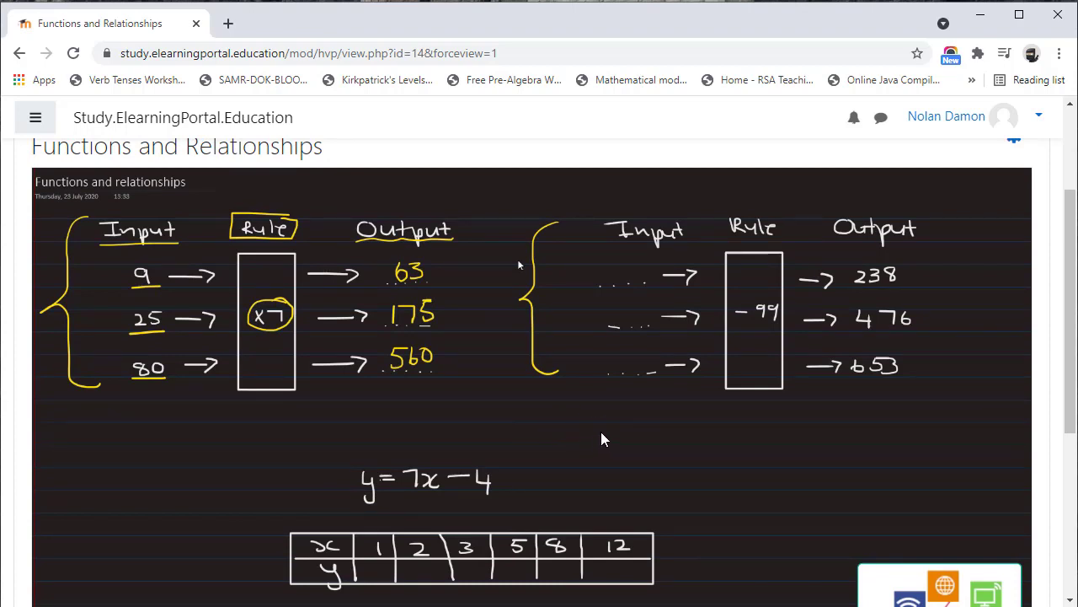
scroll(602, 436, "up", 1)
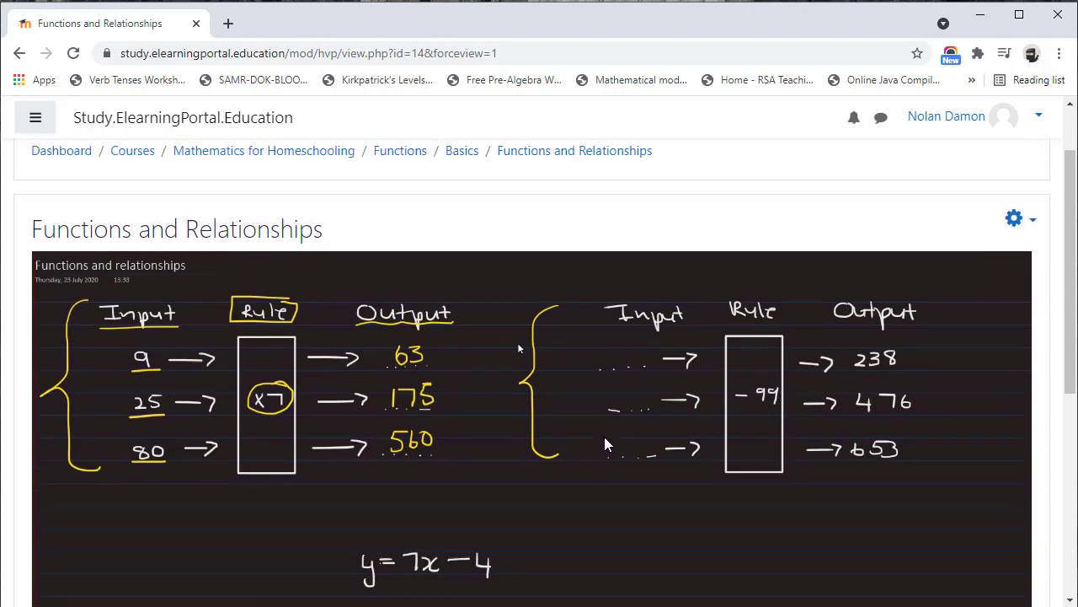
Return to the Basics section of the Functions course and look over its activities and completion conditions
left_click(466, 156)
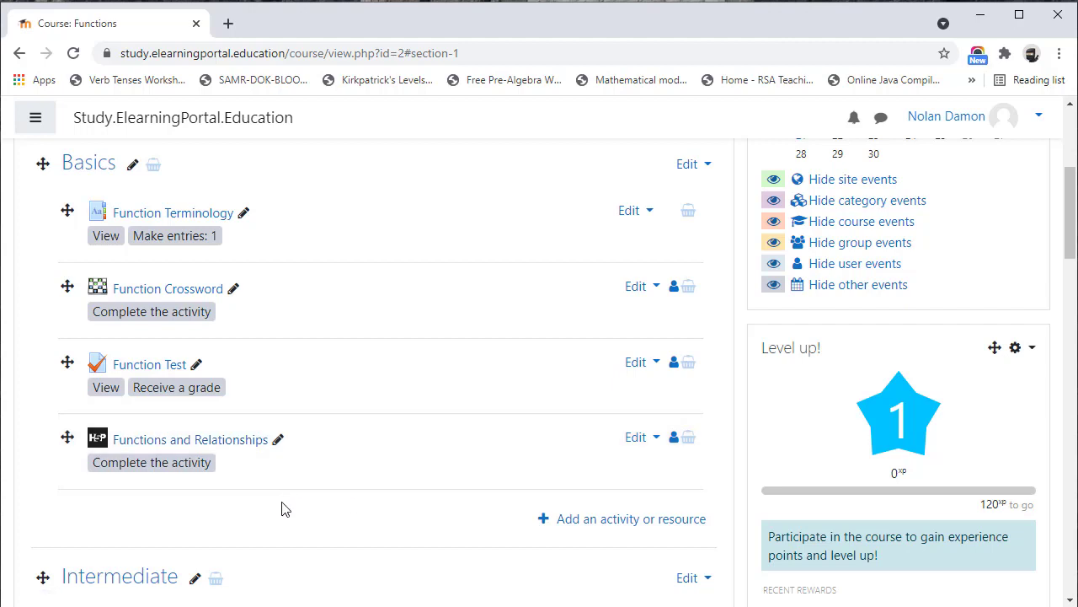
scroll(359, 497, "up", 3)
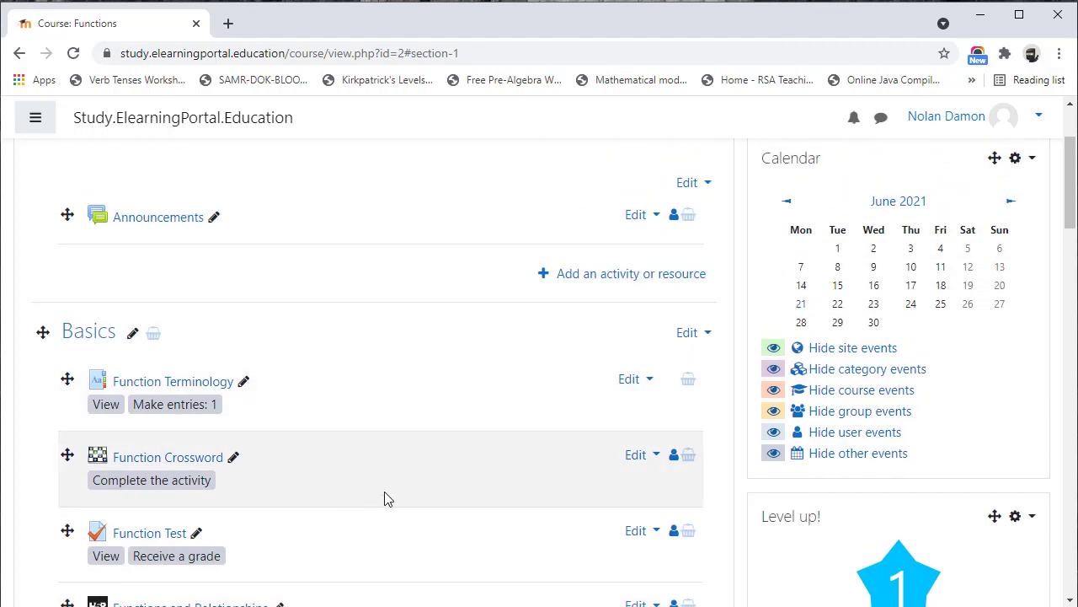
scroll(385, 499, "up", 1)
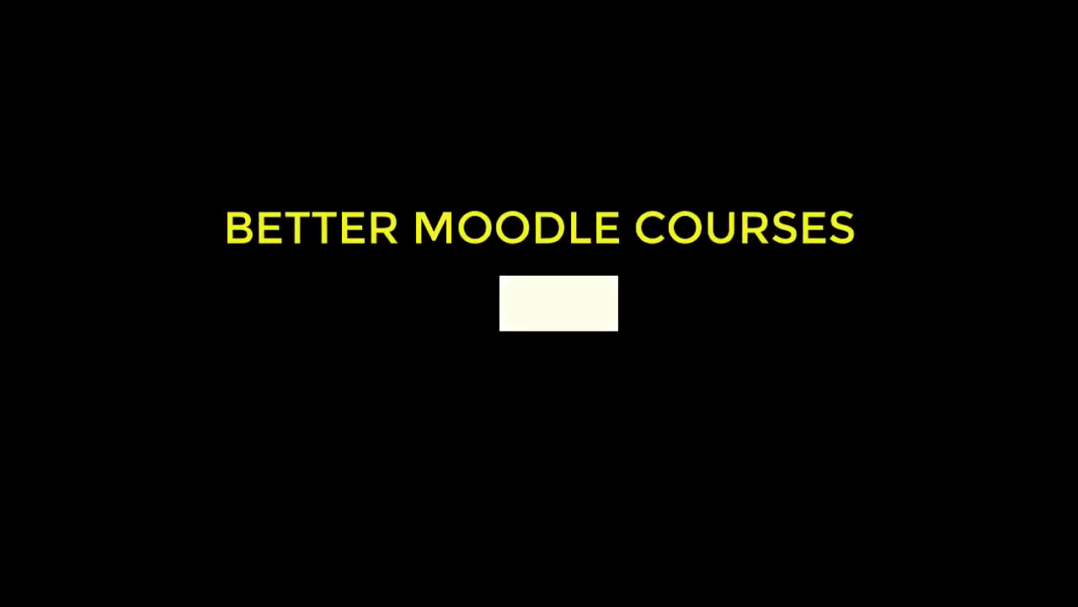